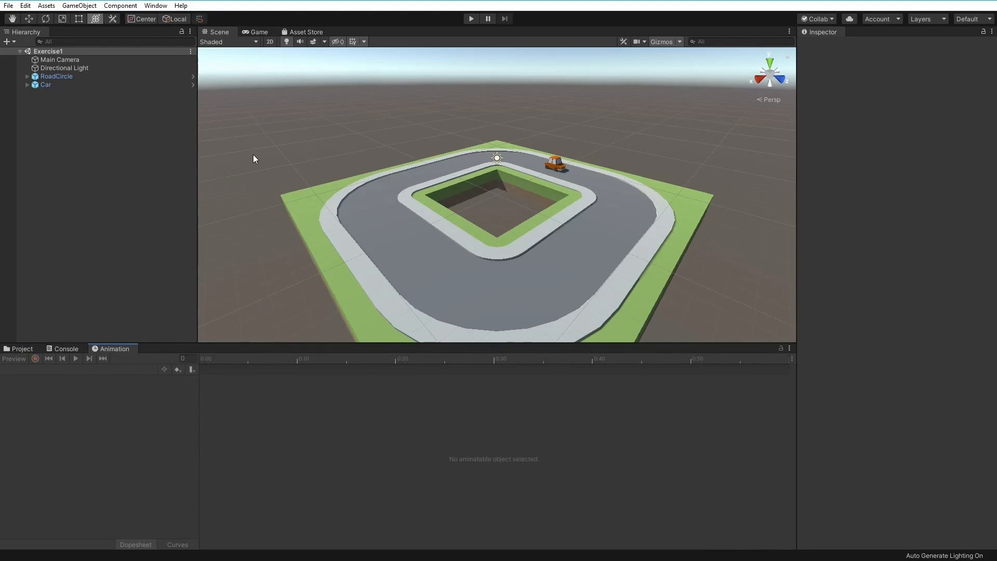
Step: Create an animation clip named CarRide for the Car object and save it in the Animations folder
{"action": "left_click", "coordinate": [46, 83]}
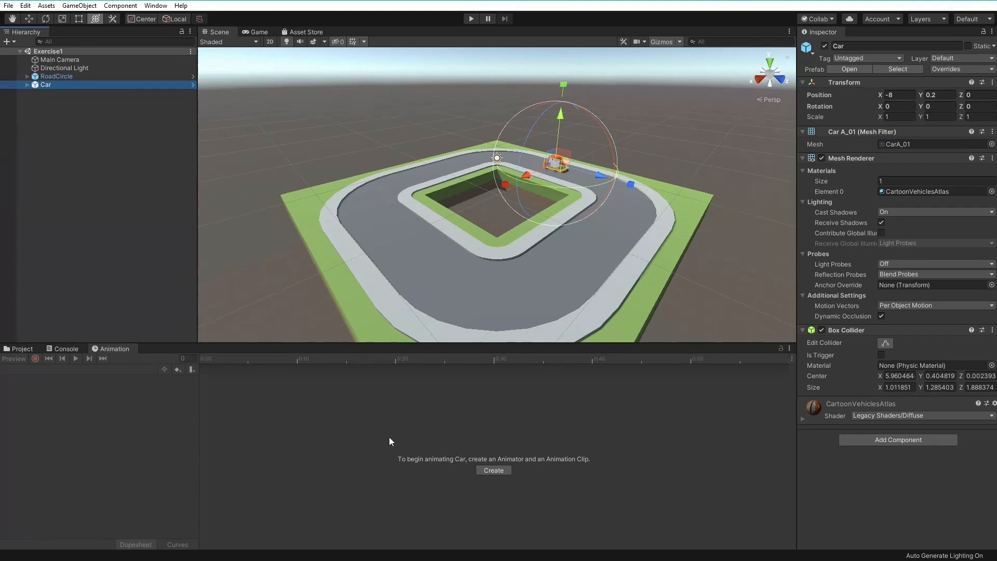
{"action": "left_click", "coordinate": [505, 471]}
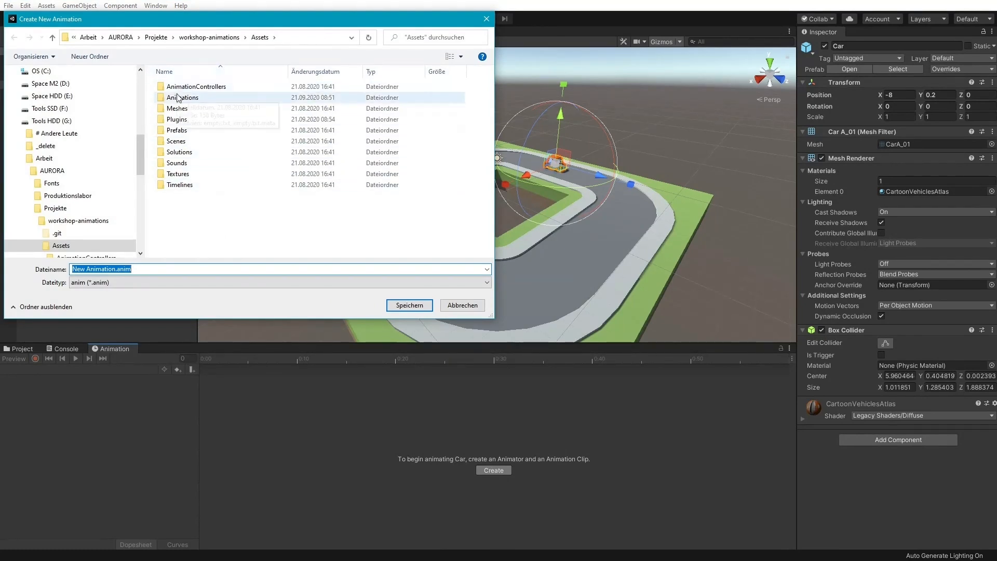
{"action": "double_click", "coordinate": [194, 98]}
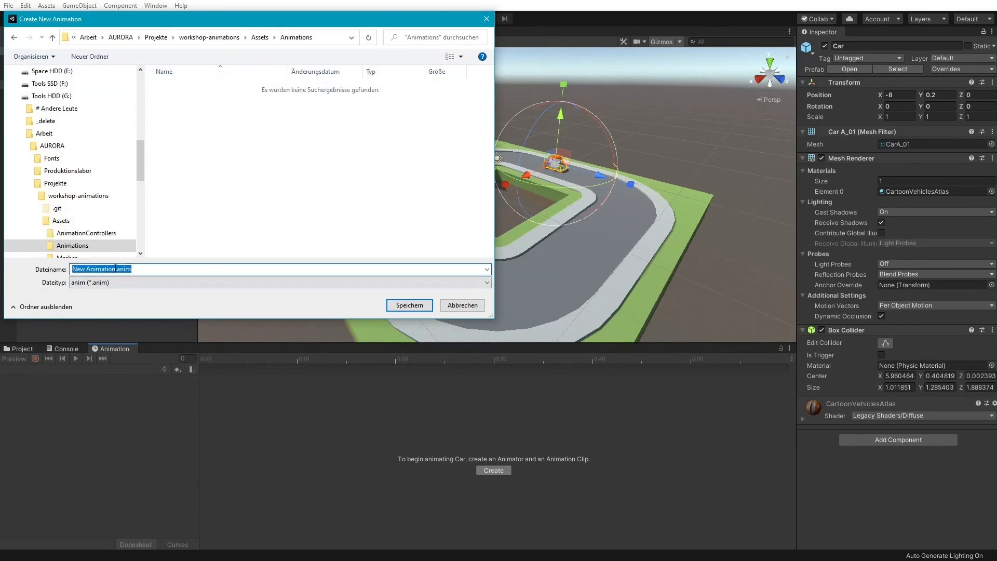
{"action": "left_click_drag", "start_coordinate": [115, 269], "coordinate": [72, 269]}
{"action": "type", "text": "CarRide"}
{"action": "left_click", "coordinate": [396, 309]}
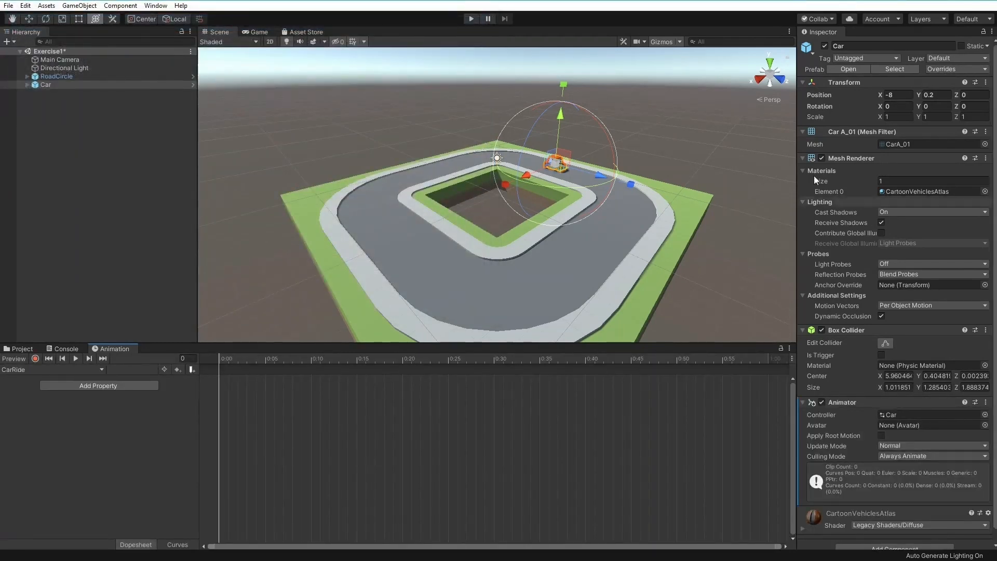
Step: Collapse the Car's Mesh Renderer and Box Collider component details
{"action": "left_click", "coordinate": [802, 156]}
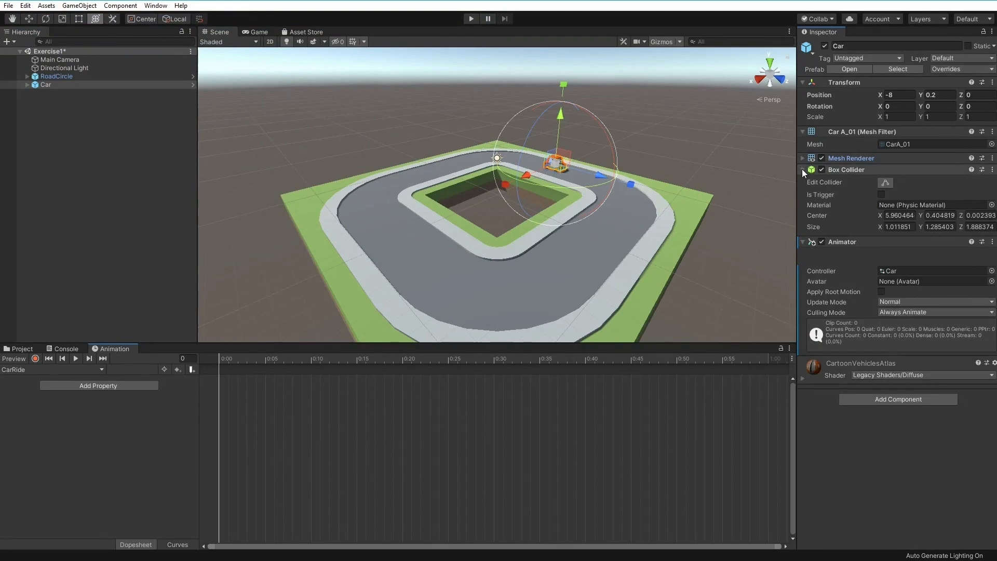
{"action": "left_click", "coordinate": [802, 170]}
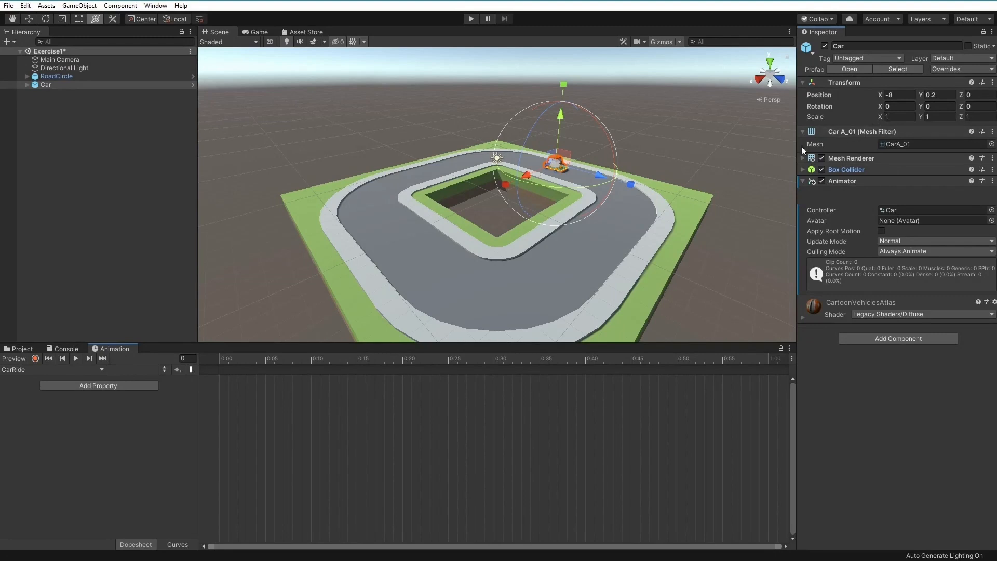
Step: Move the Car animator controller asset from the Animations folder into the AnimationControllers folder
{"action": "left_click", "coordinate": [23, 349]}
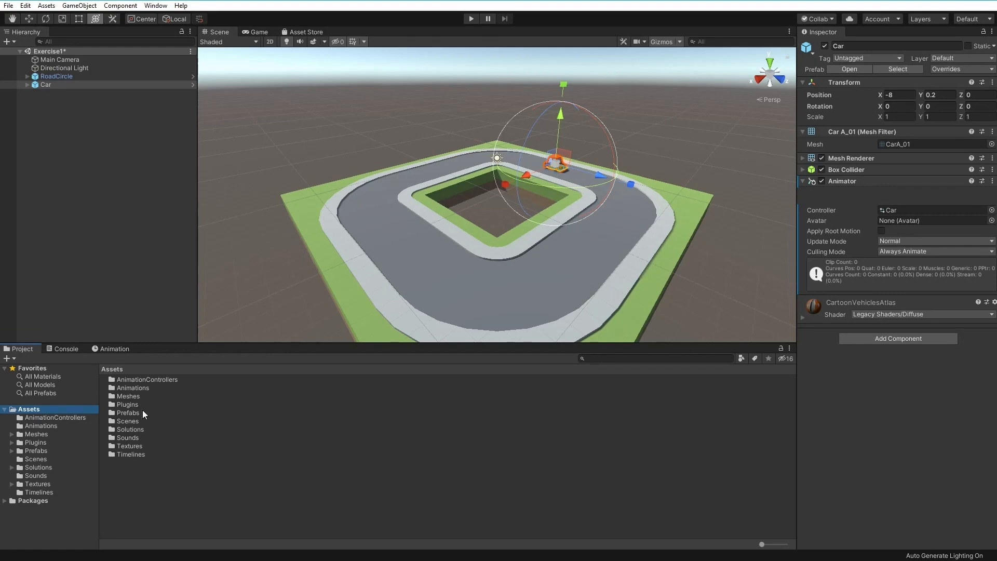
{"action": "left_click", "coordinate": [143, 382]}
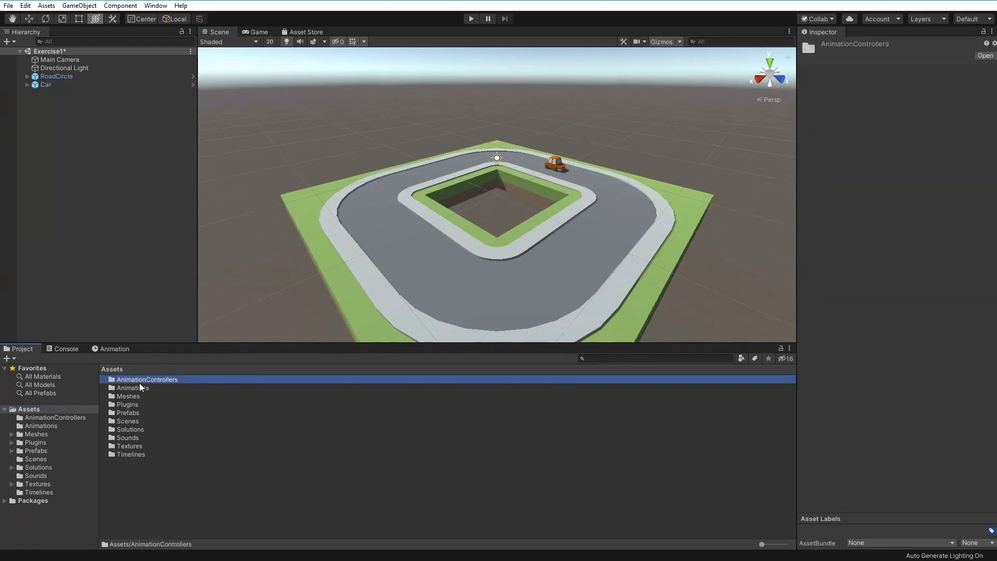
{"action": "double_click", "coordinate": [138, 387]}
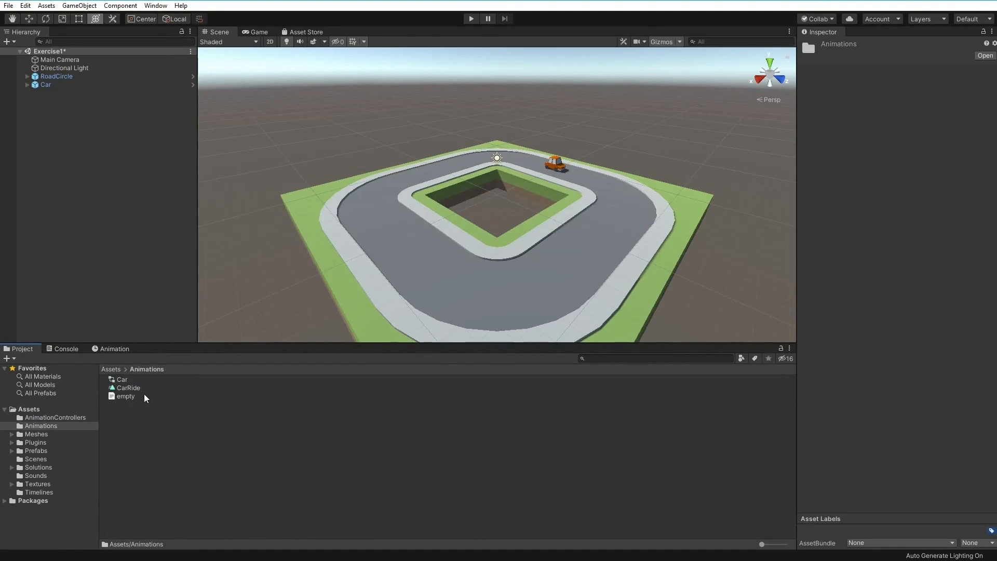
{"action": "left_click", "coordinate": [129, 377]}
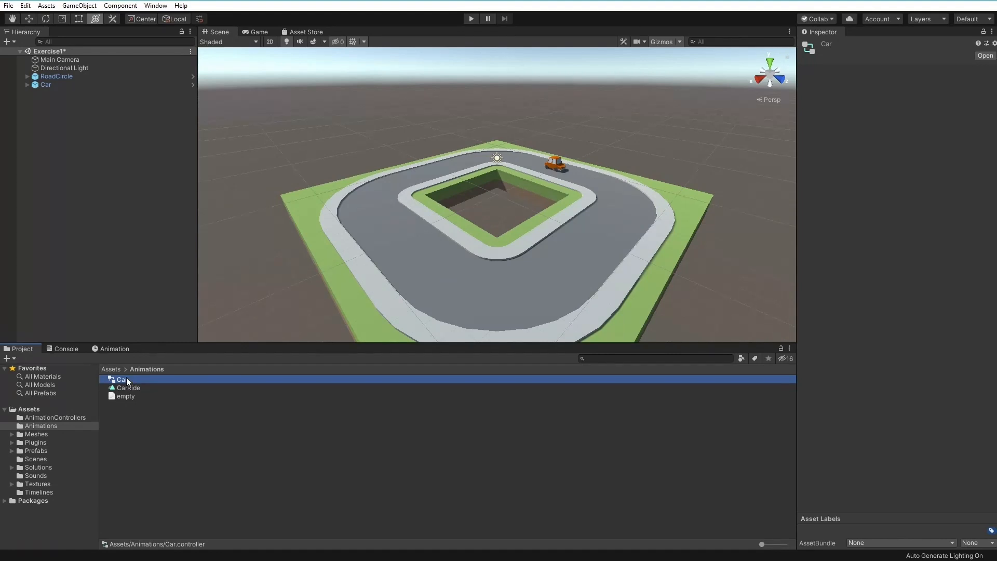
{"action": "left_click_drag", "start_coordinate": [47, 422], "coordinate": [59, 421]}
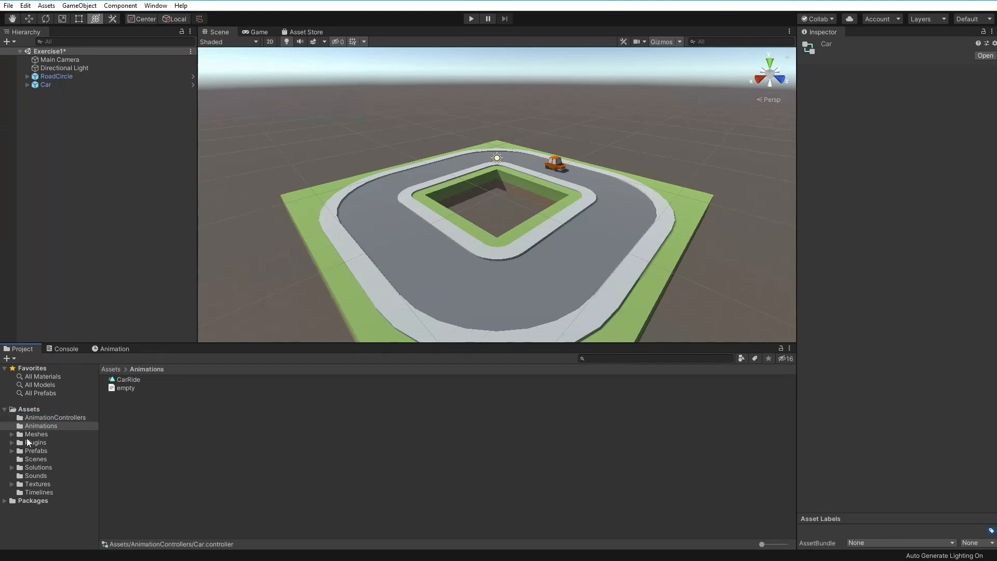
{"action": "left_click", "coordinate": [129, 414]}
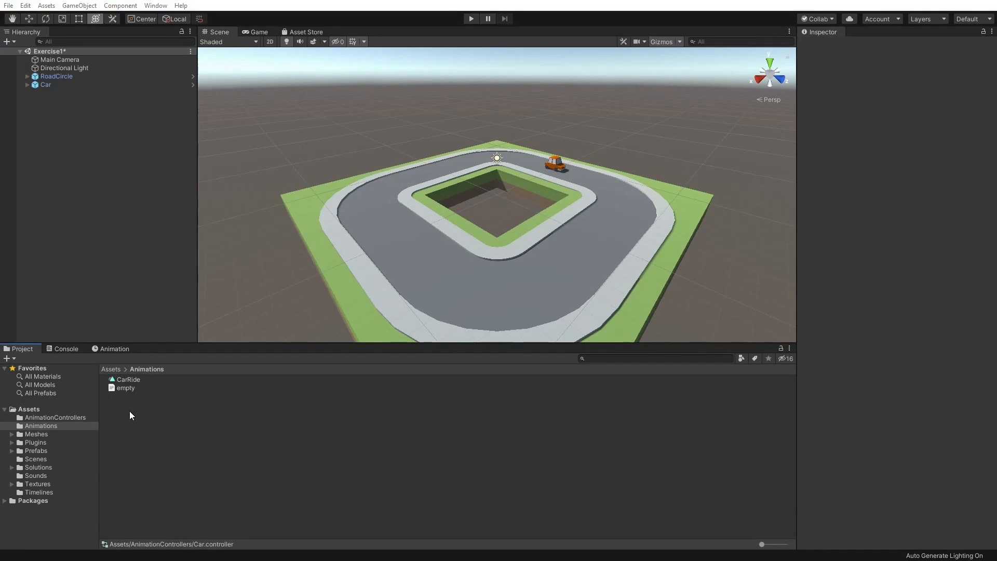
Step: Show the Car's CarRide clip in the animation editor and look at the option for creating another clip
{"action": "left_click", "coordinate": [115, 349]}
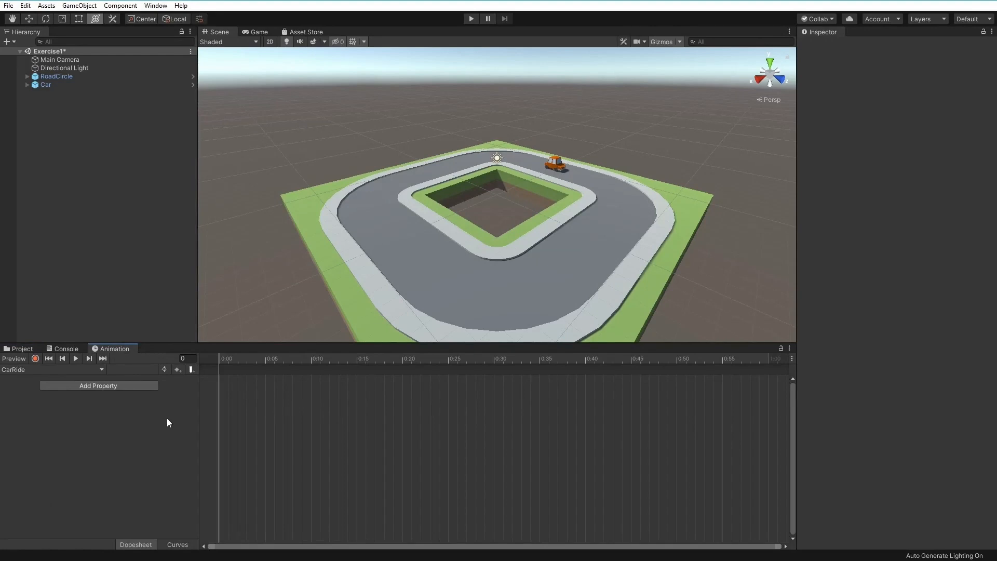
{"action": "left_click", "coordinate": [46, 85]}
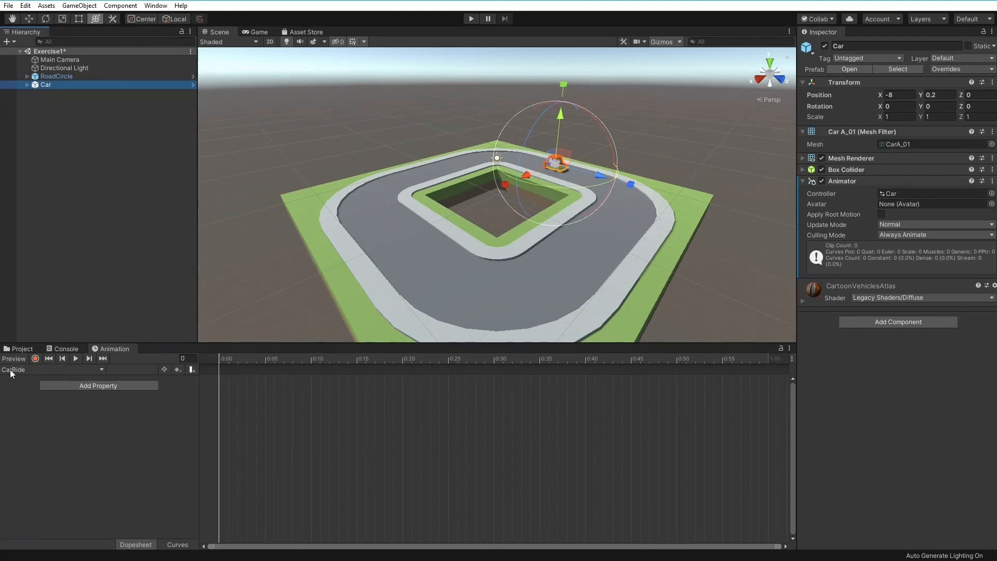
{"action": "left_click", "coordinate": [102, 368]}
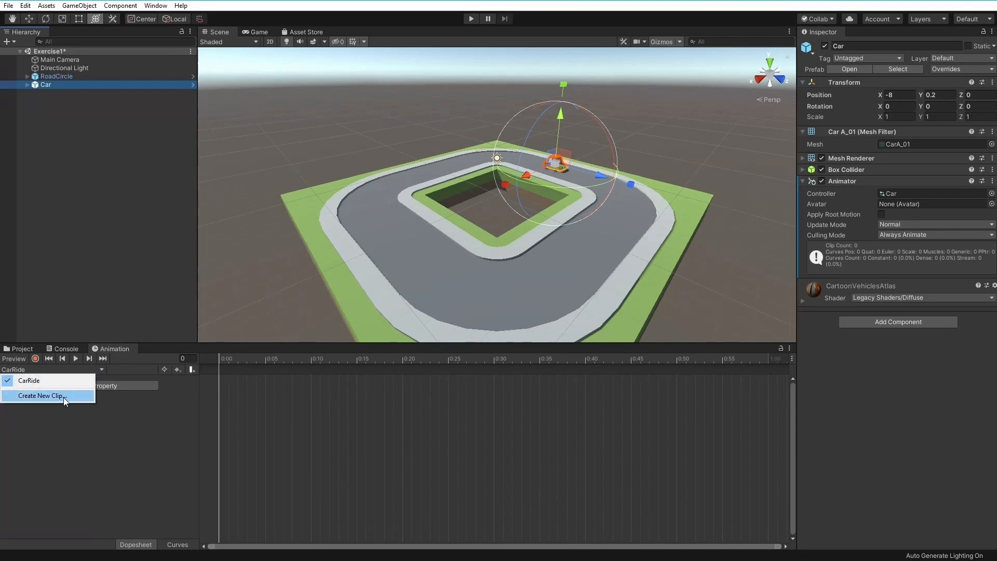
{"action": "left_click", "coordinate": [333, 434]}
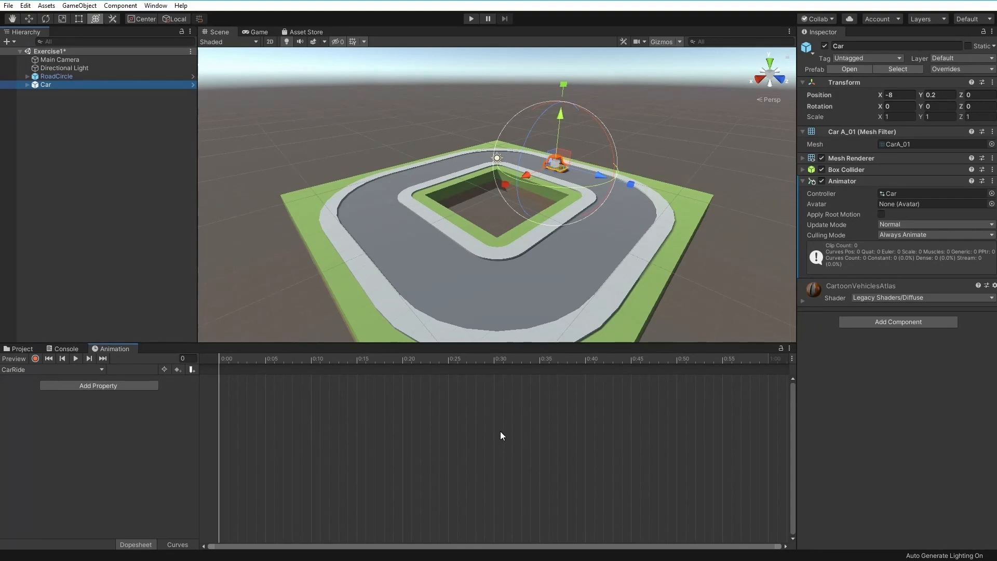
Step: Search the components that can be added to the Car for "anim" and locate Animator
{"action": "left_click", "coordinate": [899, 322]}
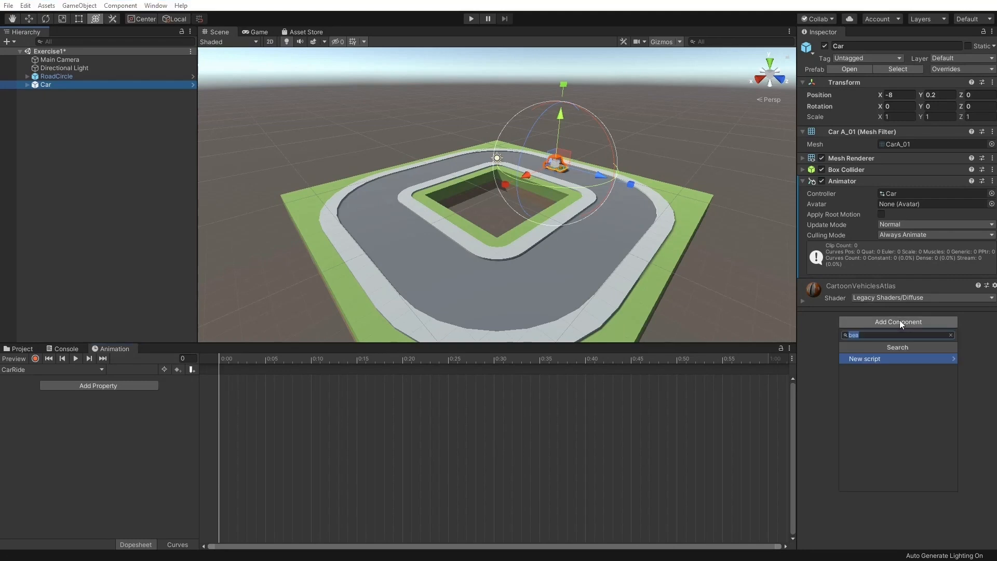
{"action": "type", "text": "anim"}
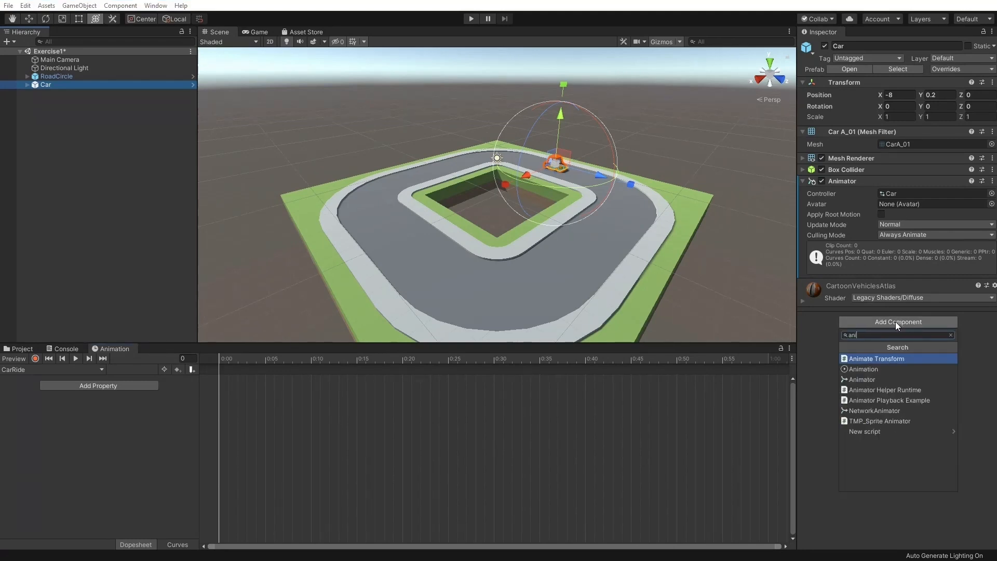
{"action": "key", "text": "Down"}
{"action": "key", "text": "Down"}
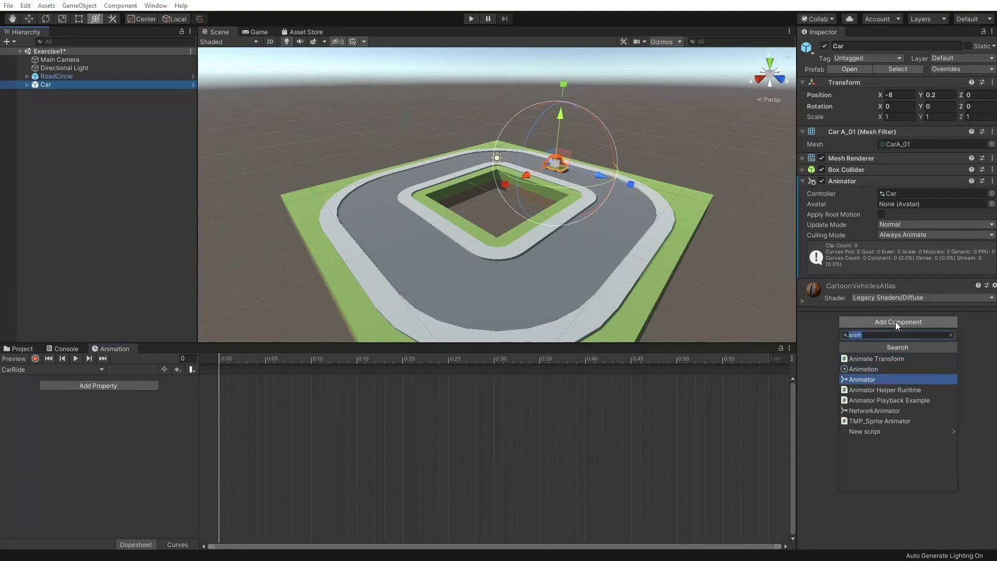
{"action": "key", "text": "BackSpace"}
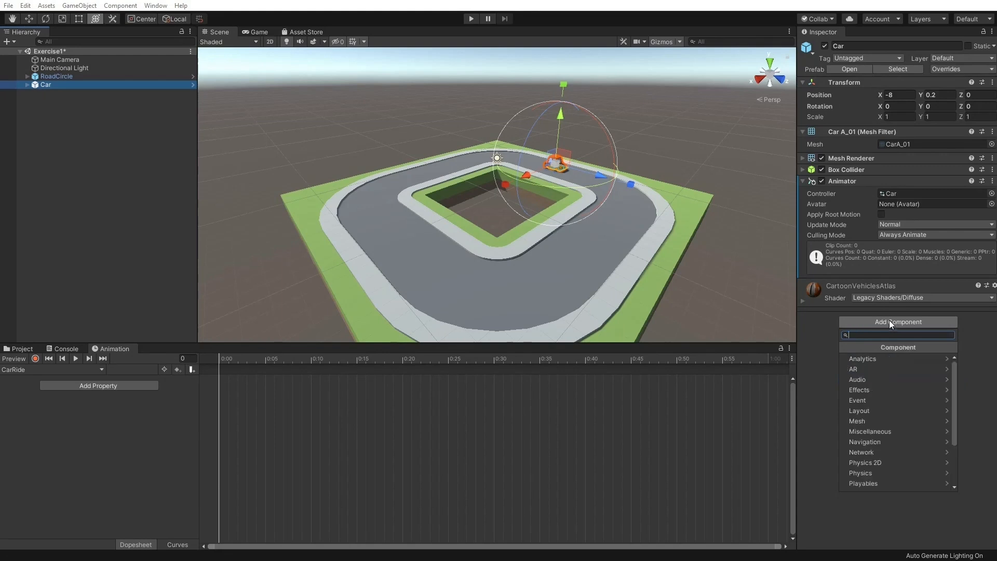
{"action": "left_click", "coordinate": [35, 360]}
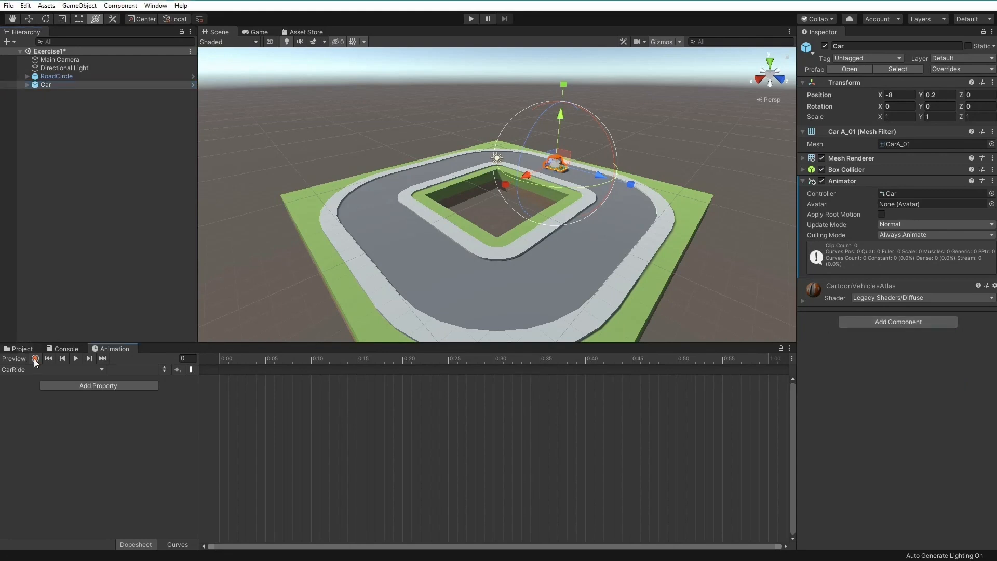
Step: Look up the Animator Controller option among the asset types that can be created in the AnimationControllers folder
{"action": "left_click", "coordinate": [23, 348]}
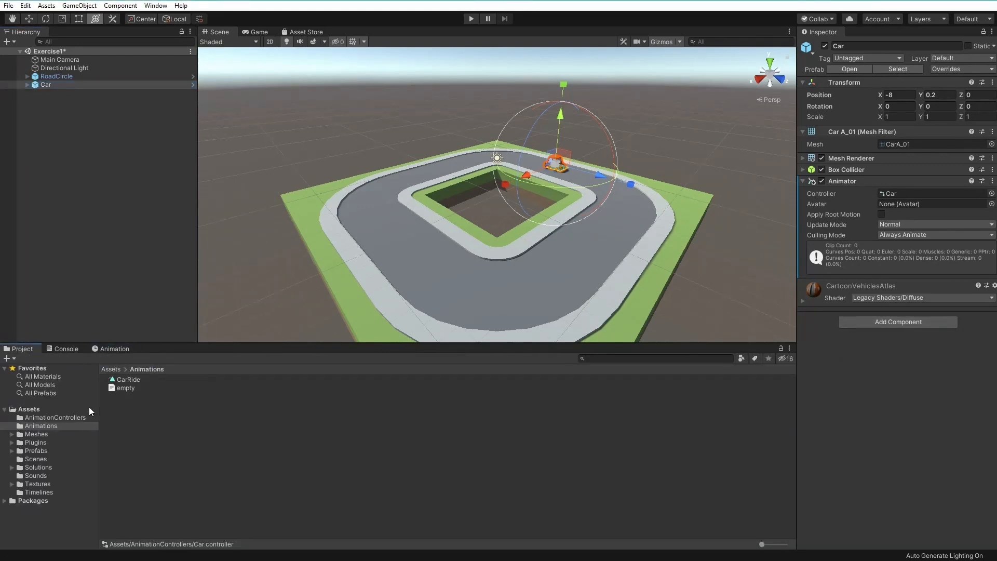
{"action": "left_click", "coordinate": [70, 416]}
{"action": "right_click", "coordinate": [147, 399]}
{"action": "mouse_move", "coordinate": [246, 130]}
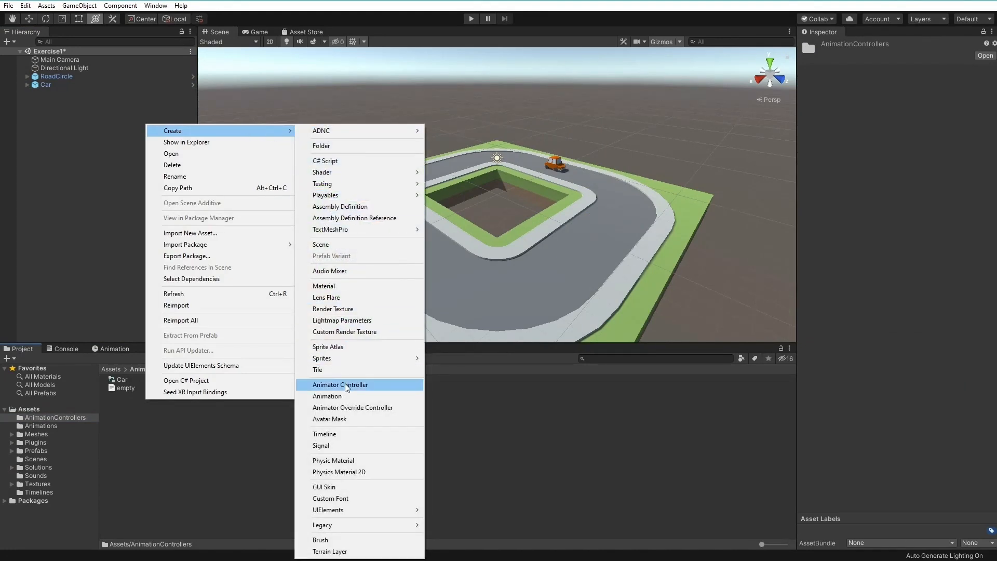
{"action": "left_click", "coordinate": [208, 442]}
Step: Assign the Car controller asset to the Controller slot of the Car object's Animator component
{"action": "left_click", "coordinate": [59, 85]}
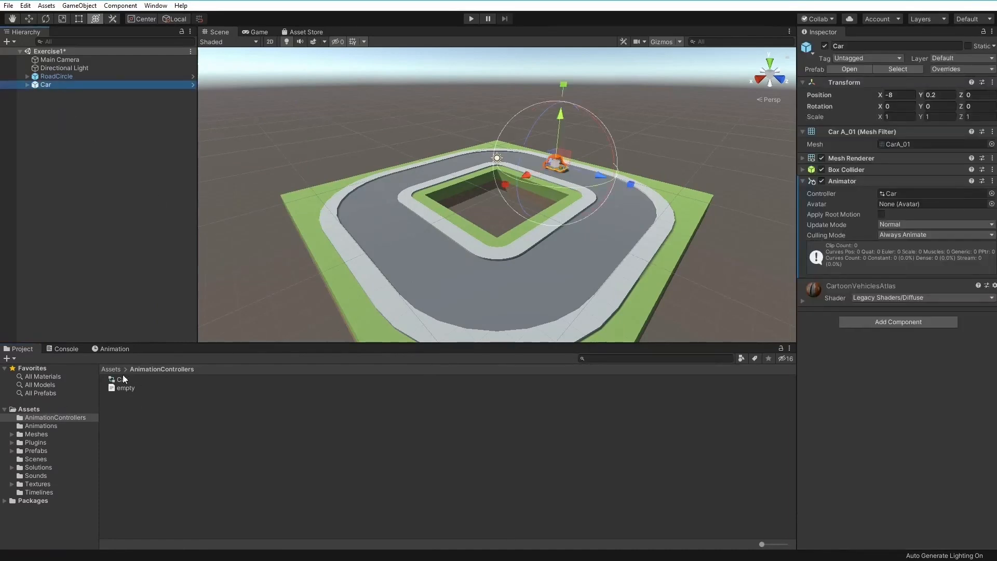
{"action": "left_click_drag", "start_coordinate": [123, 380], "coordinate": [901, 194]}
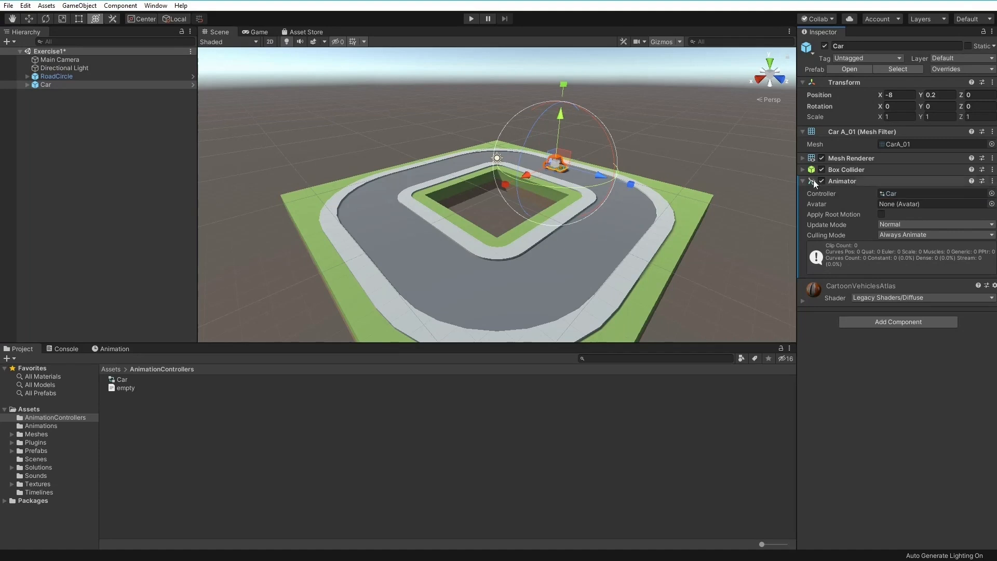
Step: Look up the Animation option among the asset types that can be created in the Animations folder
{"action": "left_click", "coordinate": [57, 424]}
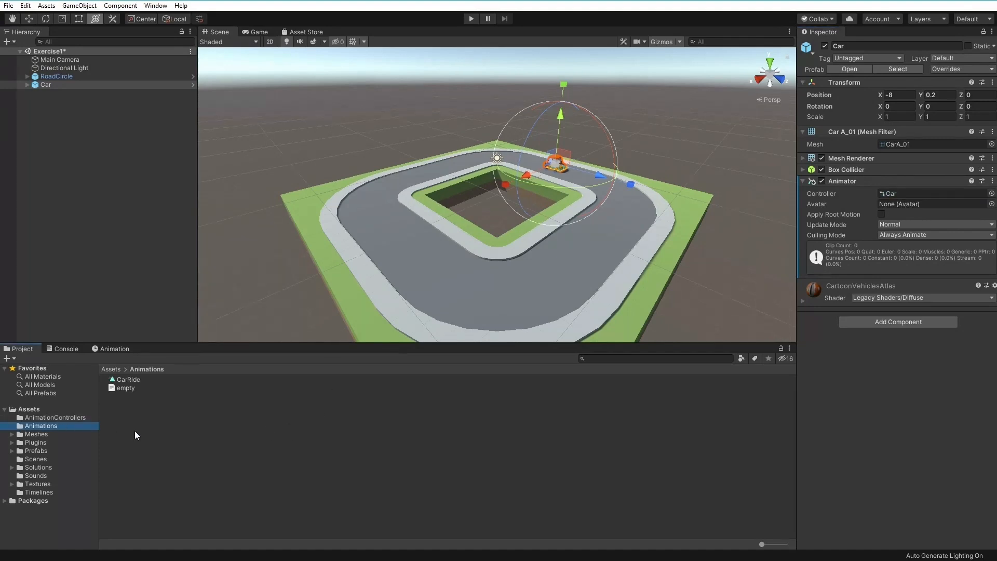
{"action": "right_click", "coordinate": [135, 431]}
{"action": "mouse_move", "coordinate": [253, 169]}
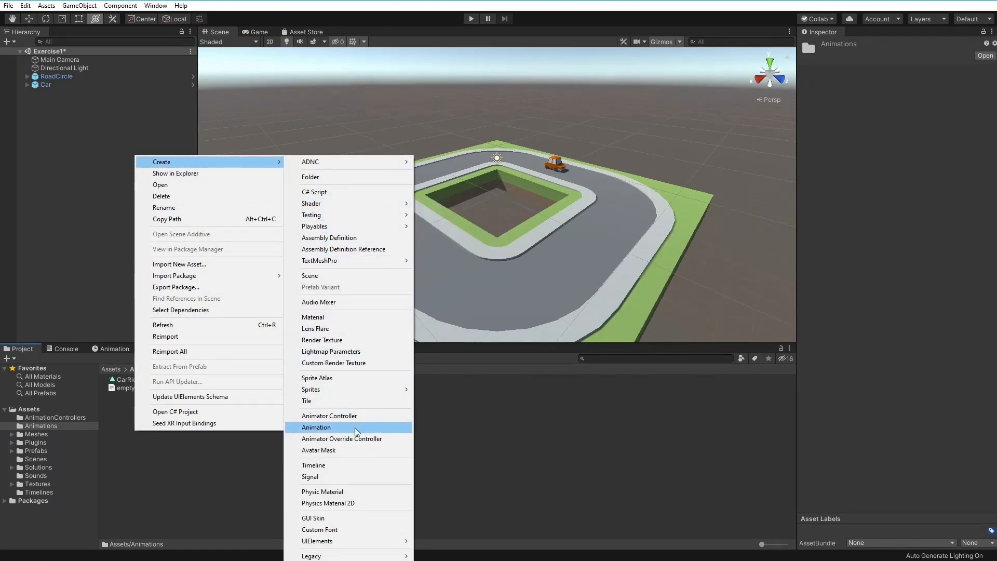
{"action": "left_click", "coordinate": [177, 472]}
Step: Save the scene and switch the scene view to an orthographic top view of the road circle
{"action": "key", "text": "ctrl+s"}
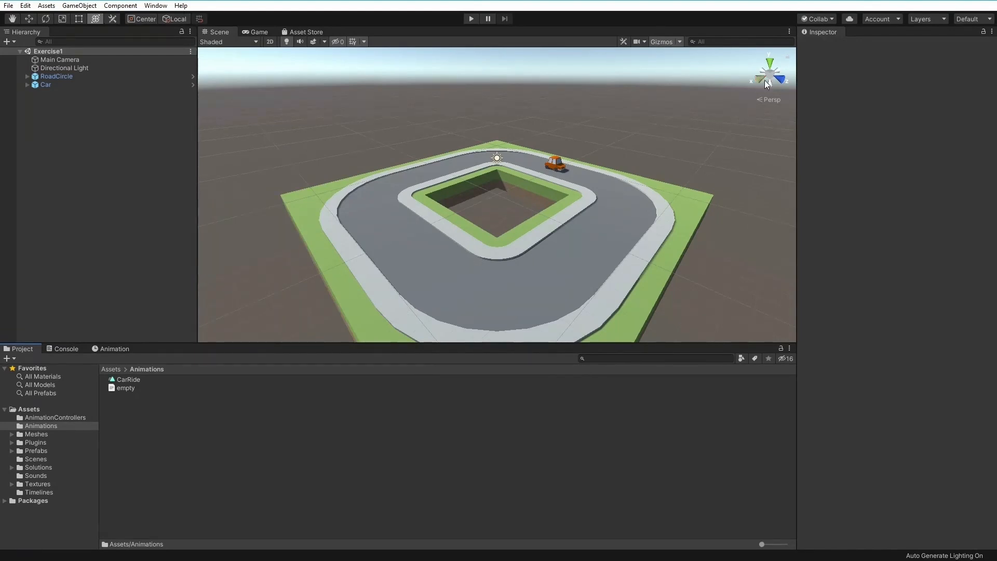
{"action": "left_click", "coordinate": [768, 61]}
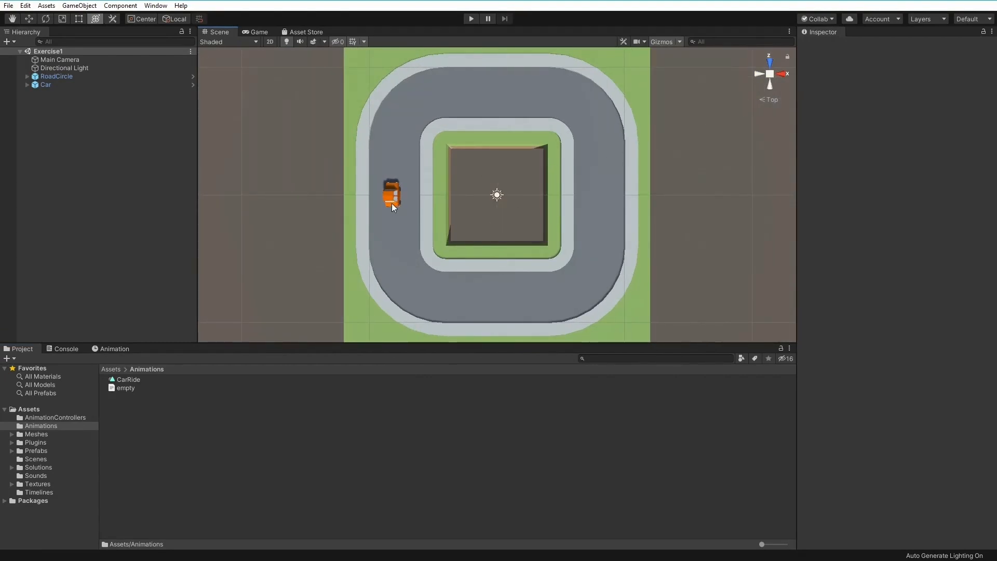
{"action": "left_click", "coordinate": [770, 74]}
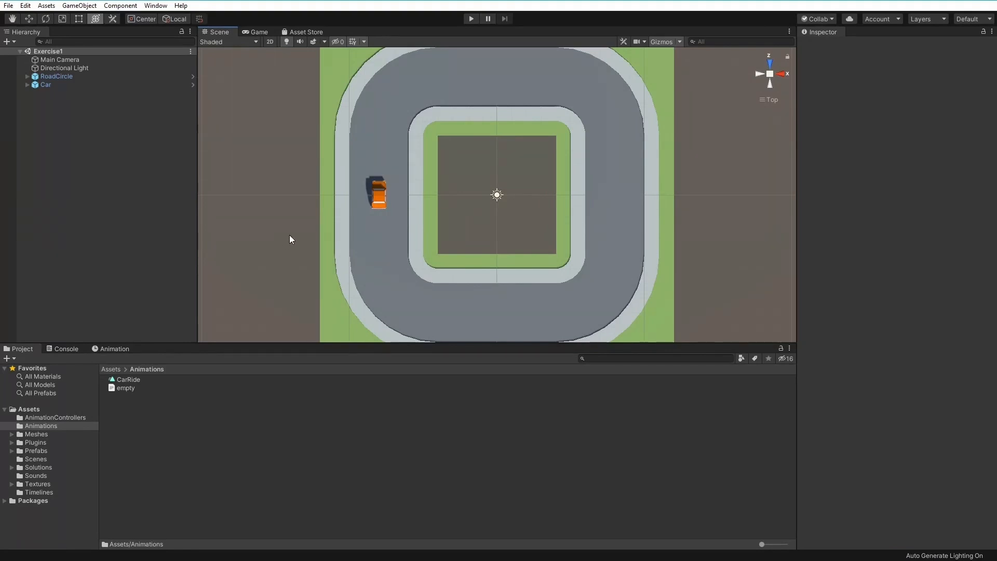
Step: Select the Car object and display its CarRide clip in the animation editor
{"action": "left_click", "coordinate": [46, 84]}
{"action": "left_click", "coordinate": [174, 435]}
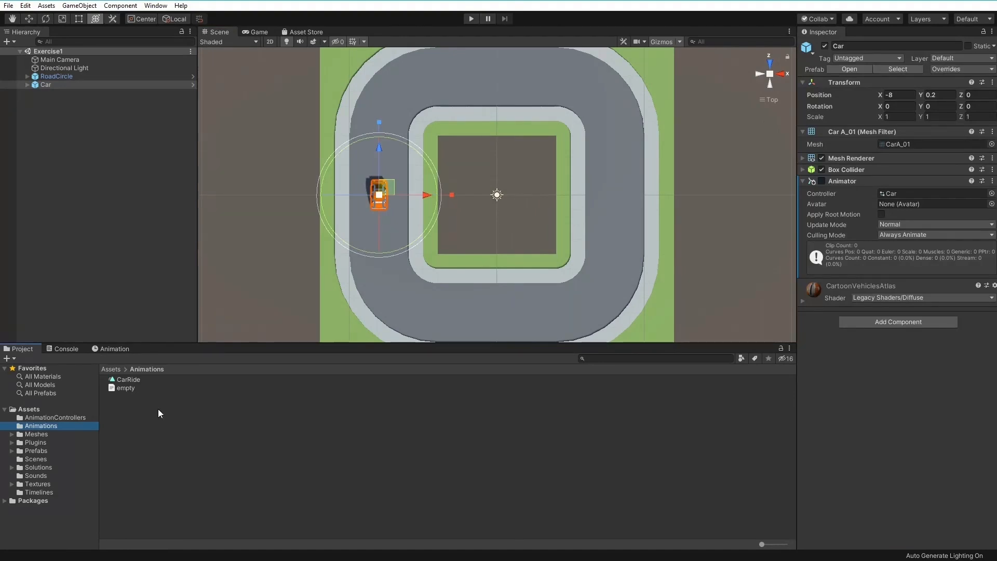
{"action": "left_click", "coordinate": [118, 348]}
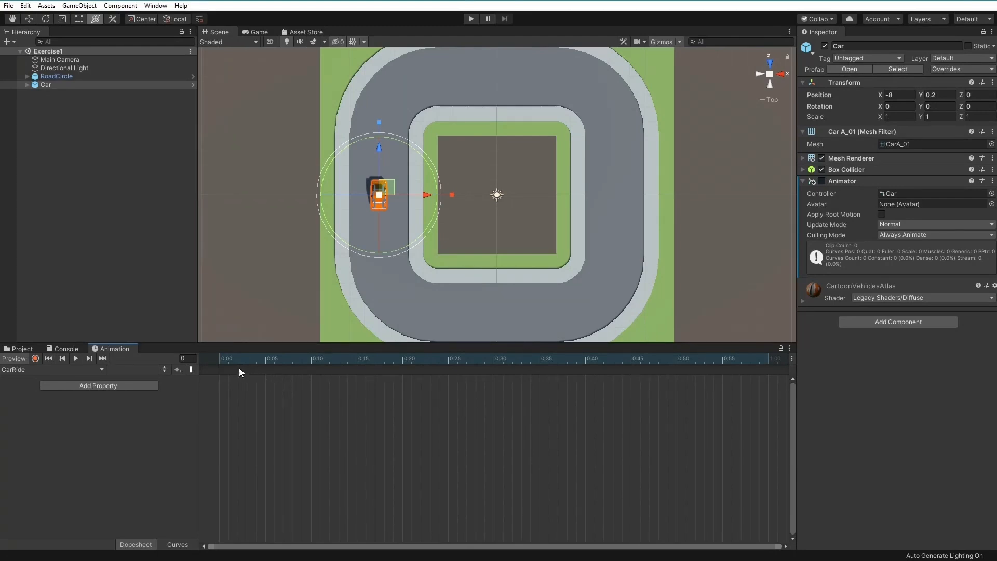
Step: Record a position keyframe for the Car at frame 0 of CarRide, moving it slightly to Z -0.11
{"action": "left_click_drag", "start_coordinate": [220, 355], "coordinate": [235, 378]}
{"action": "left_click_drag", "start_coordinate": [224, 363], "coordinate": [194, 349]}
{"action": "left_click", "coordinate": [35, 358]}
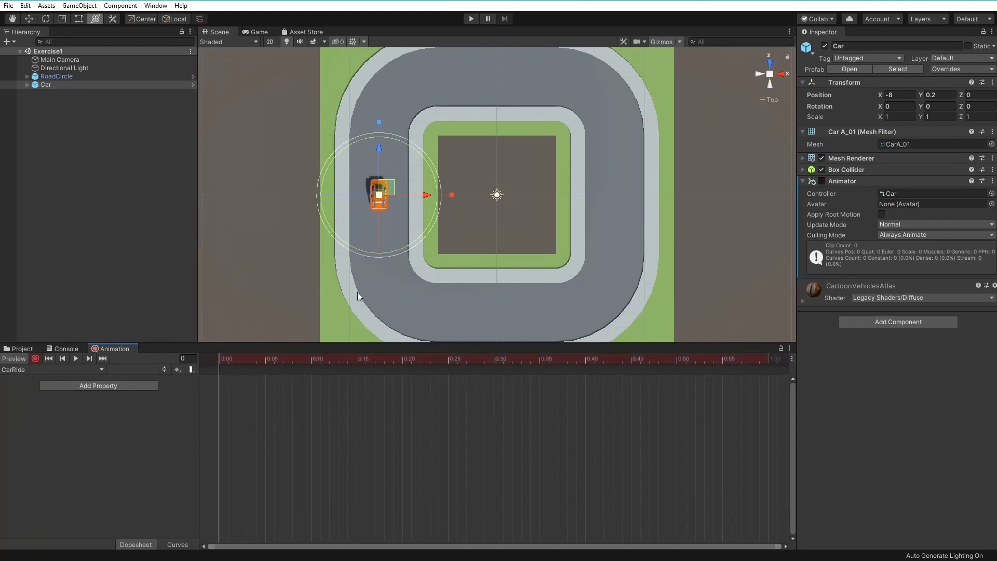
{"action": "left_click_drag", "start_coordinate": [380, 149], "coordinate": [376, 151]}
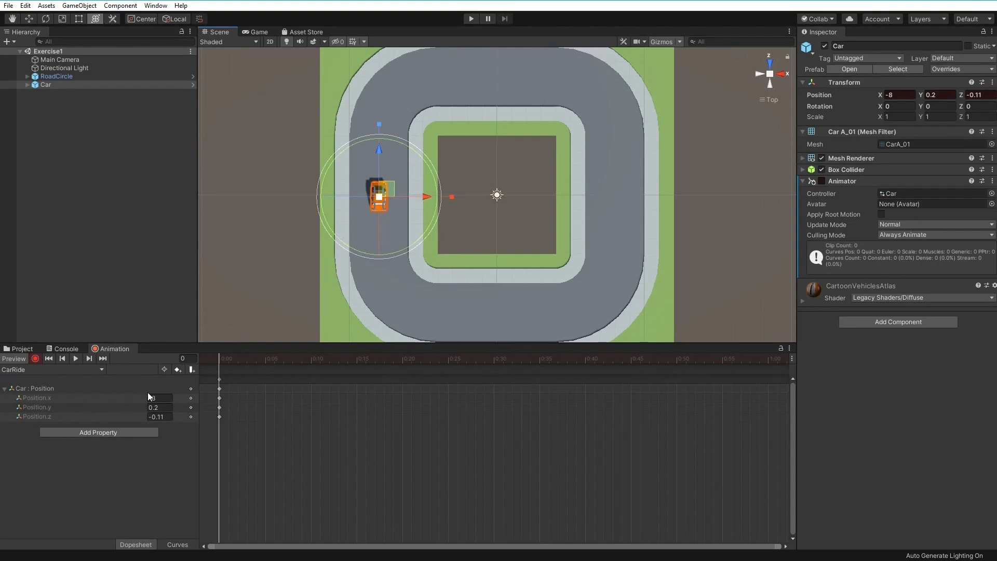
Step: Record a Car position keyframe at frame 30 of CarRide with Z 5.16 and preview the resulting motion
{"action": "left_click_drag", "start_coordinate": [219, 359], "coordinate": [492, 364]}
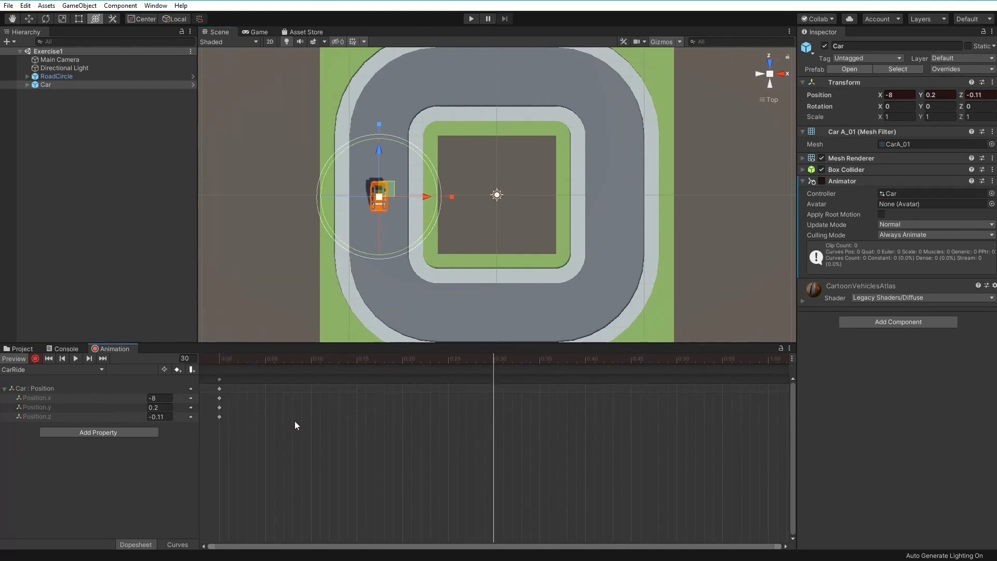
{"action": "left_click_drag", "start_coordinate": [379, 153], "coordinate": [378, 99]}
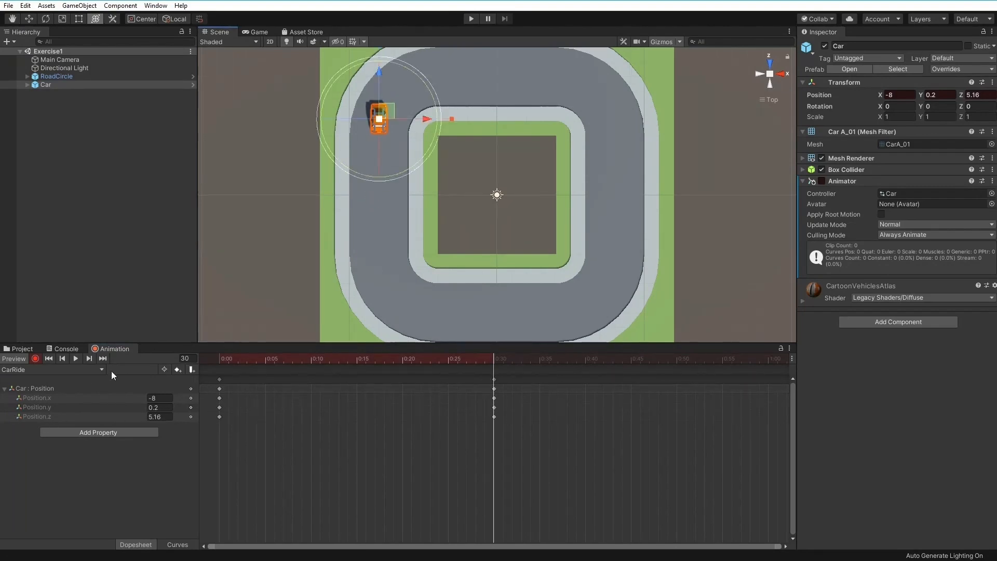
{"action": "left_click", "coordinate": [53, 366]}
{"action": "left_click_drag", "start_coordinate": [475, 361], "coordinate": [365, 359]}
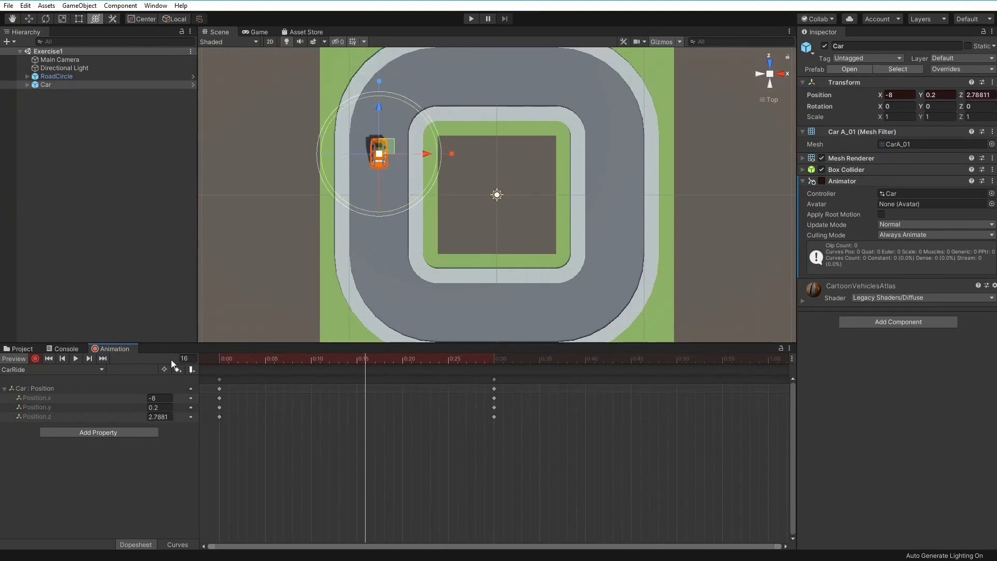
{"action": "left_click", "coordinate": [79, 359]}
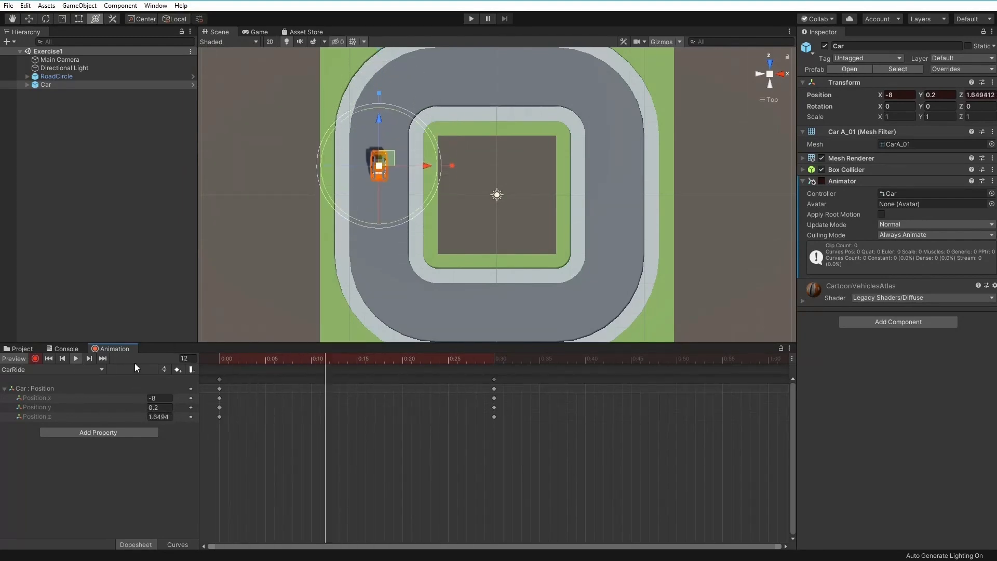
{"action": "left_click", "coordinate": [73, 359]}
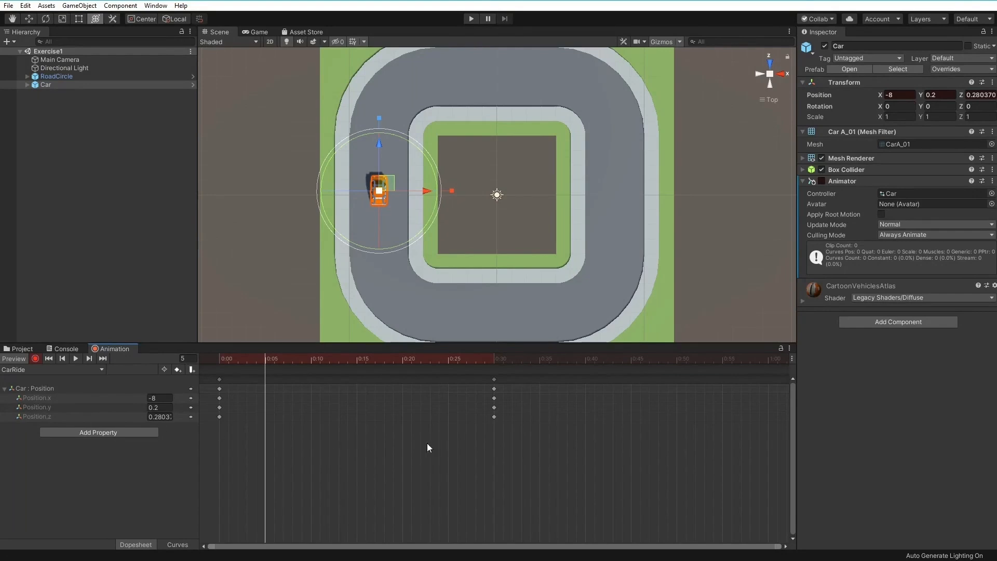
Step: Record a Car position keyframe at frame 60, moving it onto the road's upper stretch at about X -3.75, Z 8.13
{"action": "left_click_drag", "start_coordinate": [267, 358], "coordinate": [771, 366]}
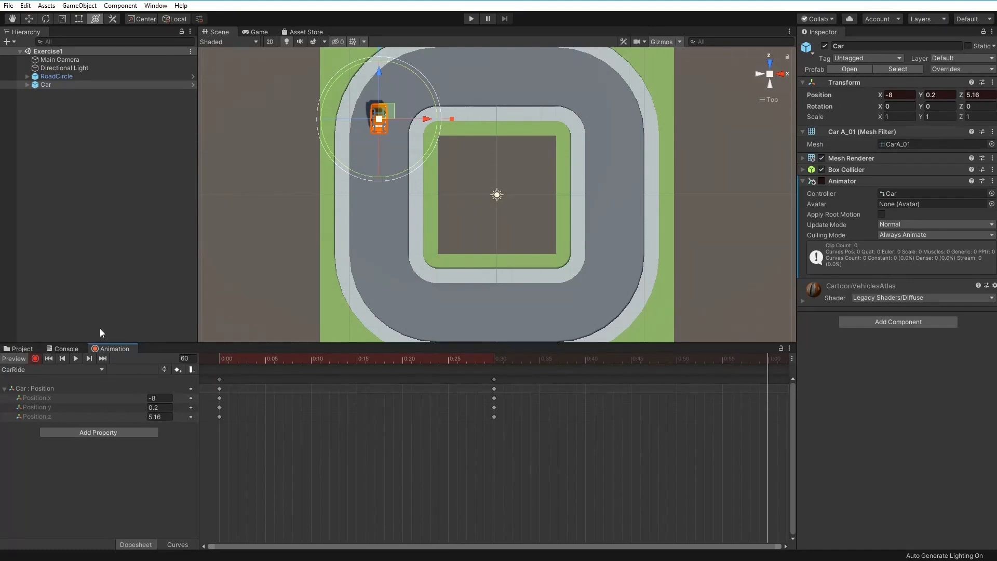
{"action": "left_click_drag", "start_coordinate": [424, 120], "coordinate": [517, 124]}
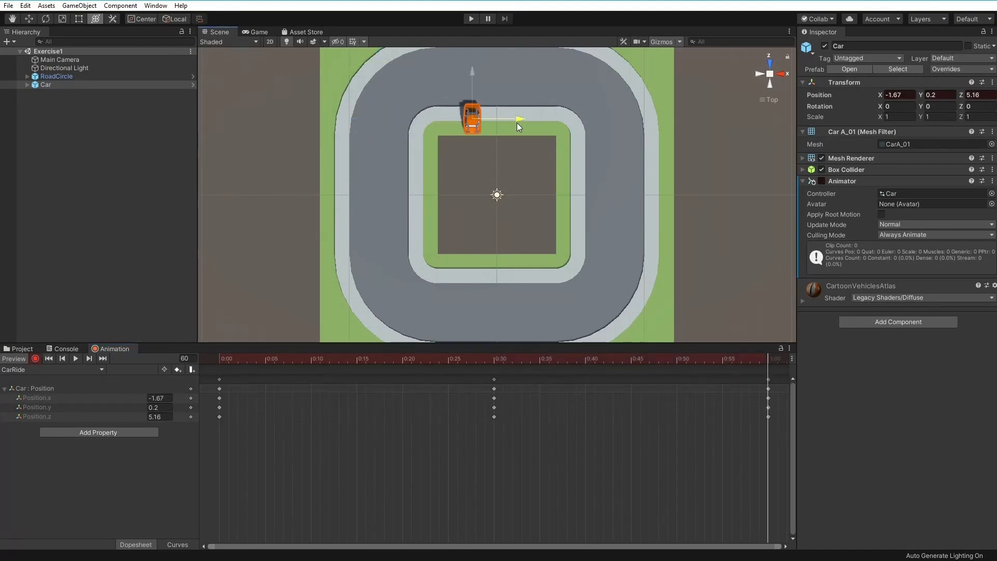
{"action": "left_click_drag", "start_coordinate": [472, 80], "coordinate": [480, 29]}
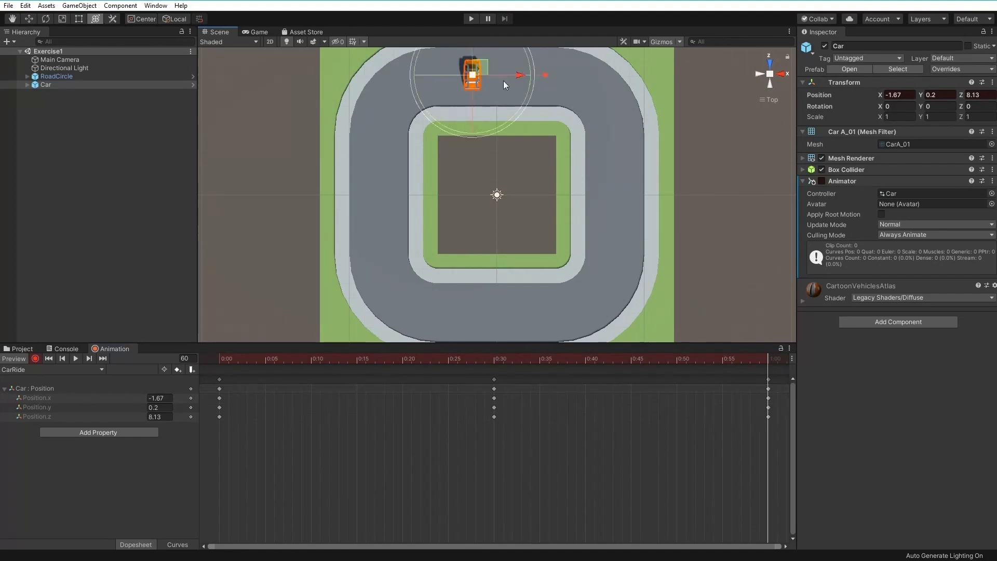
{"action": "left_click_drag", "start_coordinate": [514, 75], "coordinate": [491, 74]}
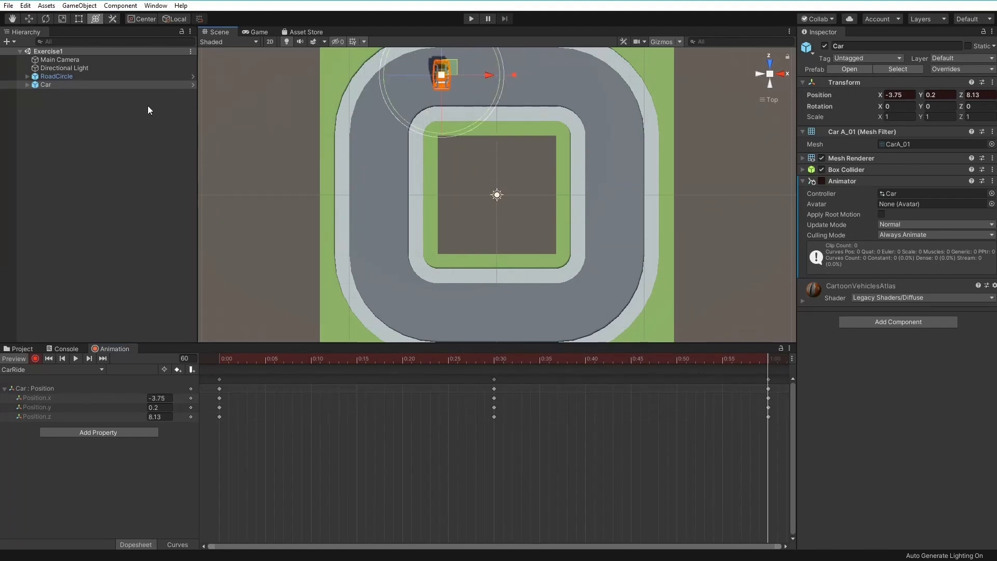
Step: Rotate the Car about 90° around Y at frame 60 so that it faces along the upper road
{"action": "left_click", "coordinate": [45, 18]}
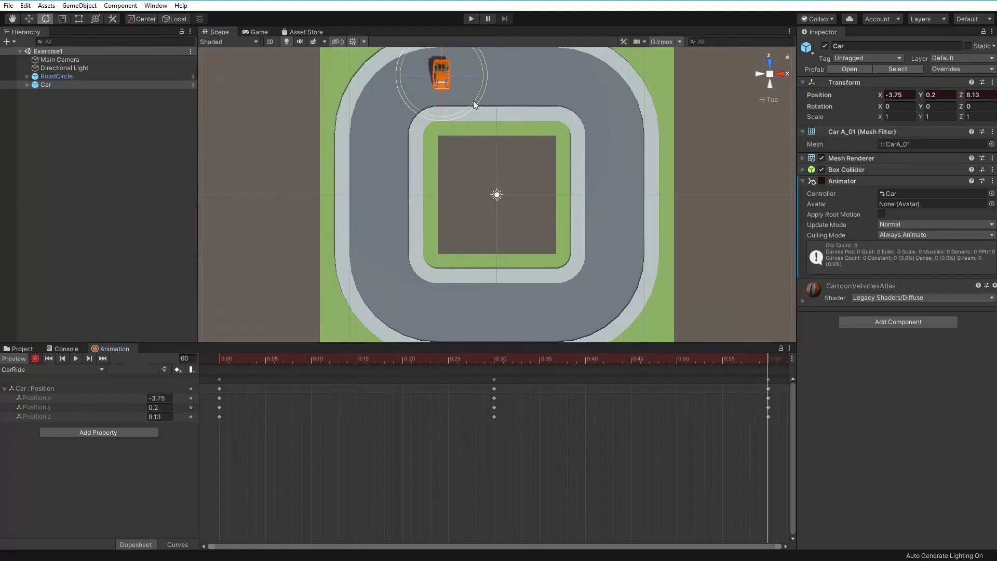
{"action": "left_click_drag", "start_coordinate": [473, 101], "coordinate": [448, 241]}
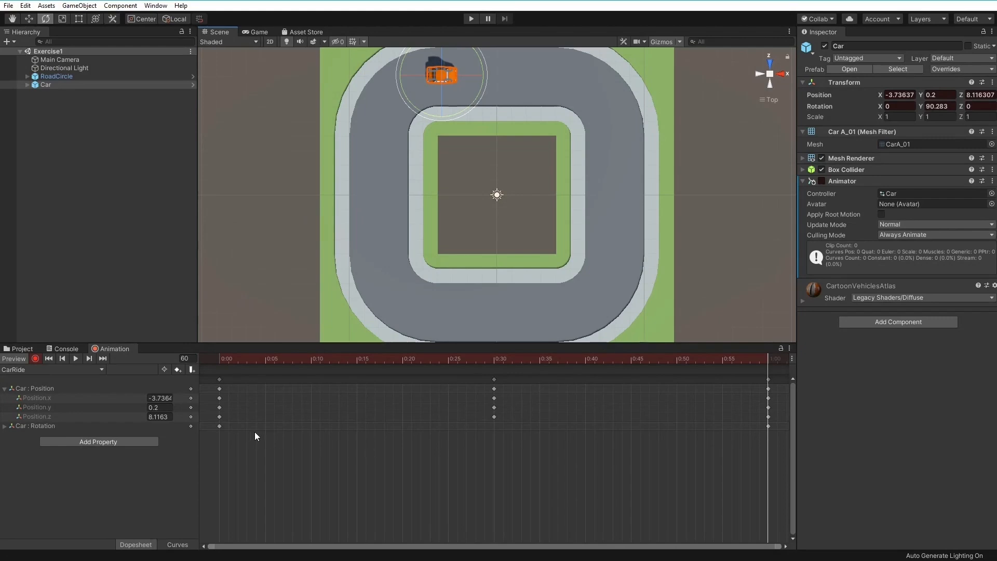
{"action": "left_click_drag", "start_coordinate": [767, 357], "coordinate": [767, 399]}
Step: Expand the Car's rotation values and record a frame 30 keyframe with the Car turned back to about 0.5° on Y
{"action": "left_click", "coordinate": [5, 426]}
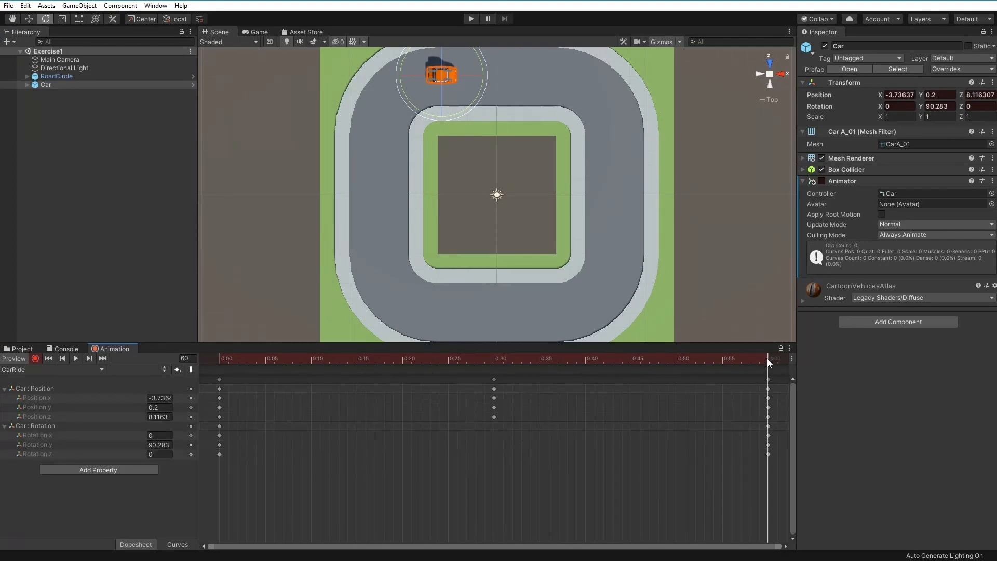
{"action": "left_click_drag", "start_coordinate": [768, 358], "coordinate": [491, 360]}
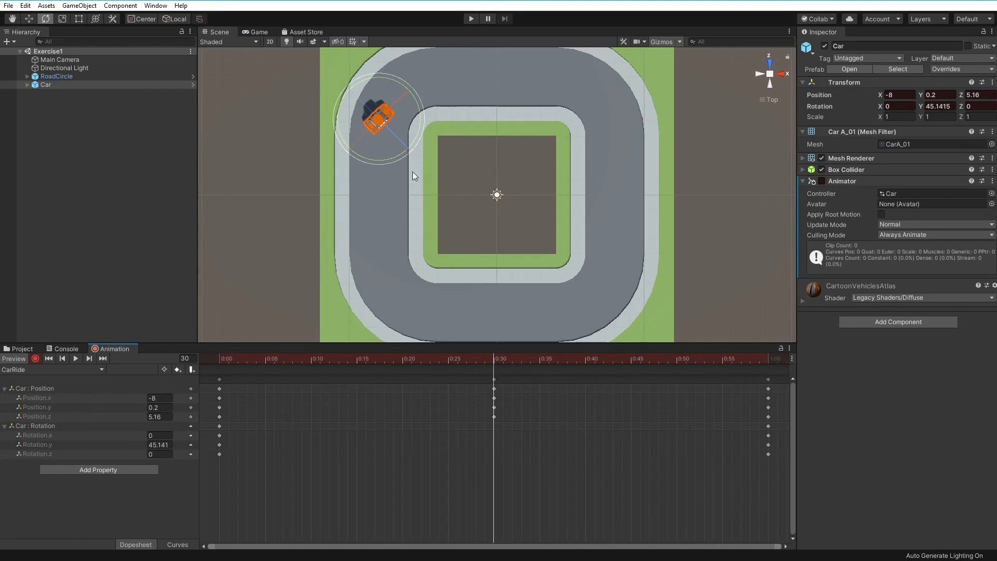
{"action": "left_click_drag", "start_coordinate": [337, 108], "coordinate": [404, 190]}
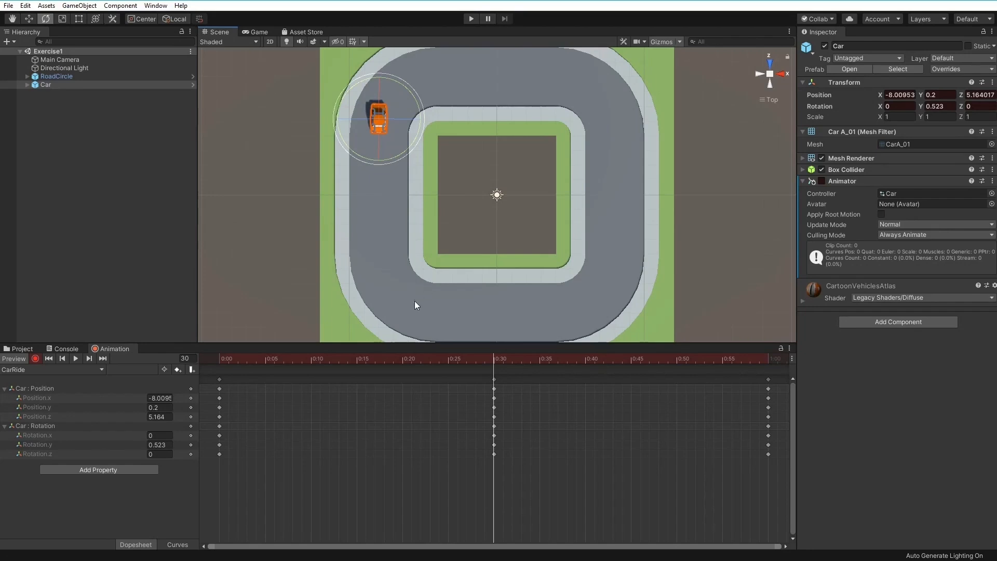
Step: Move the playhead past the last keyframe, switch to the combined Transform tool and turn off keyframe recording
{"action": "left_click_drag", "start_coordinate": [494, 365], "coordinate": [781, 356]}
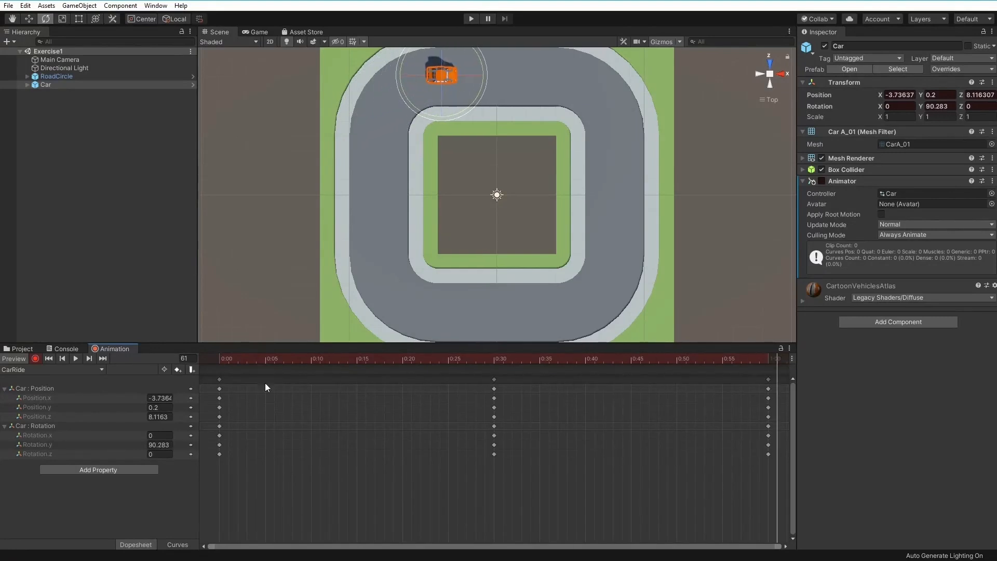
{"action": "key", "text": "y"}
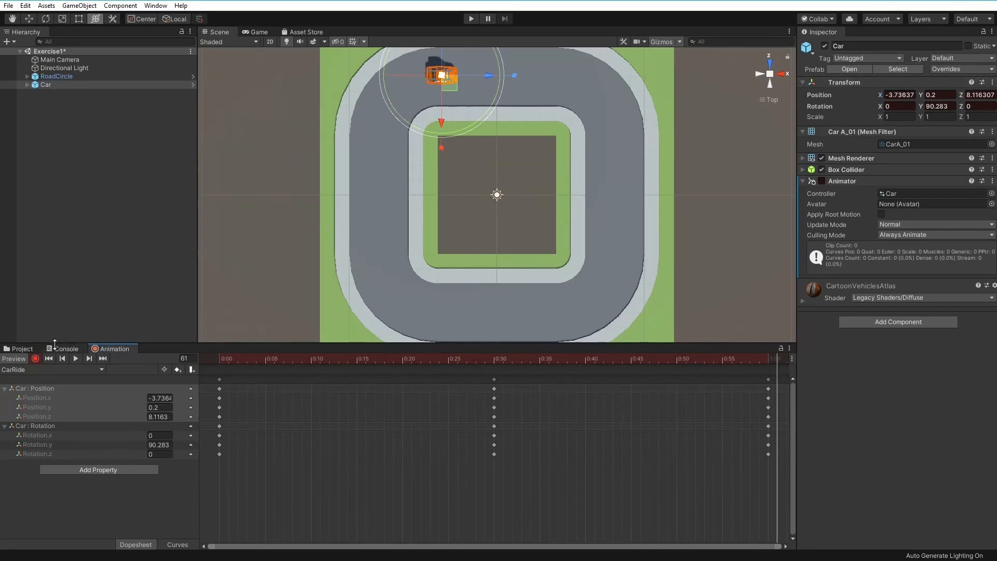
{"action": "left_click", "coordinate": [35, 359]}
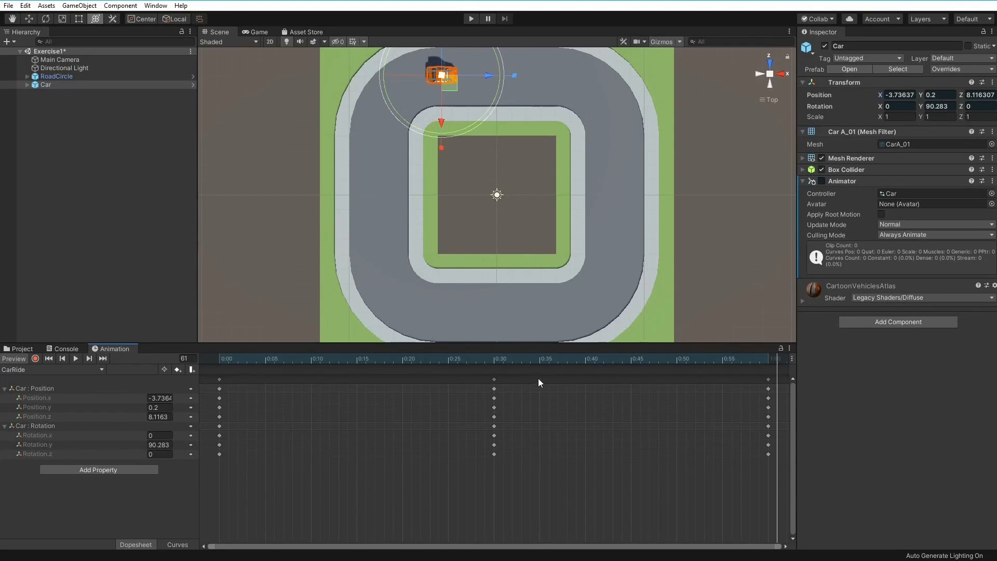
Step: Try an X position of -6 for the Car at frame 43 without adding a keyframe
{"action": "left_click", "coordinate": [616, 357]}
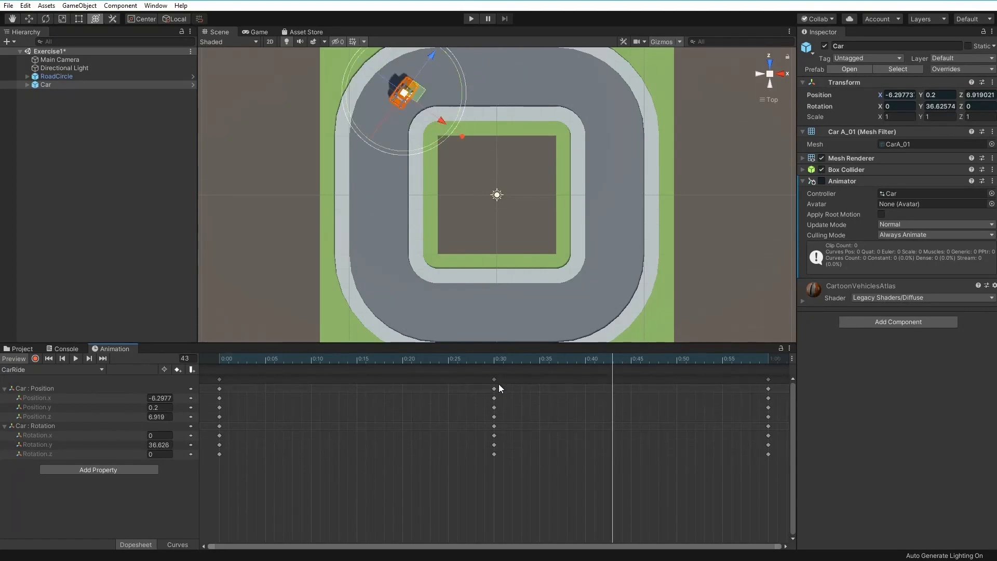
{"action": "left_click", "coordinate": [899, 94]}
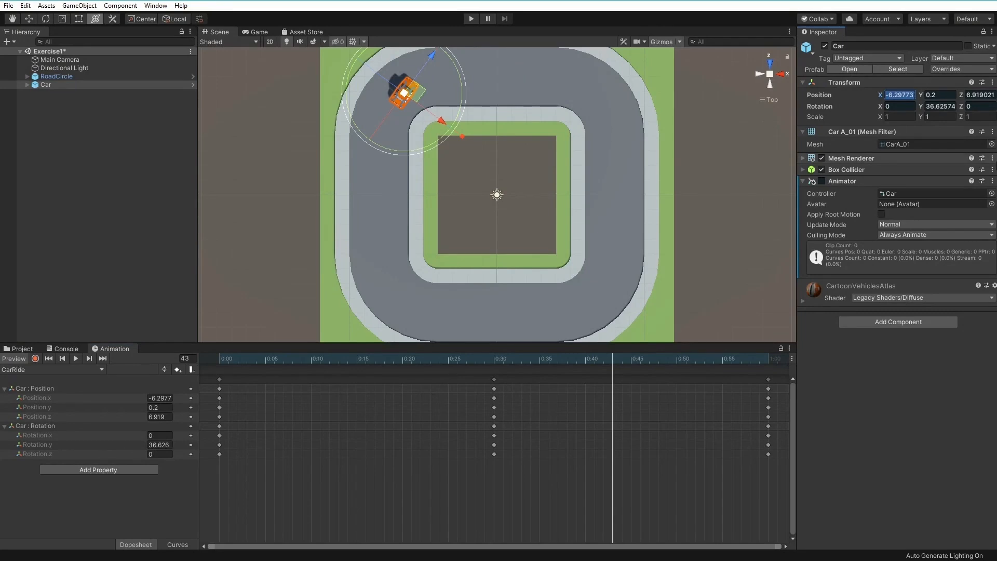
{"action": "type", "text": "-6"}
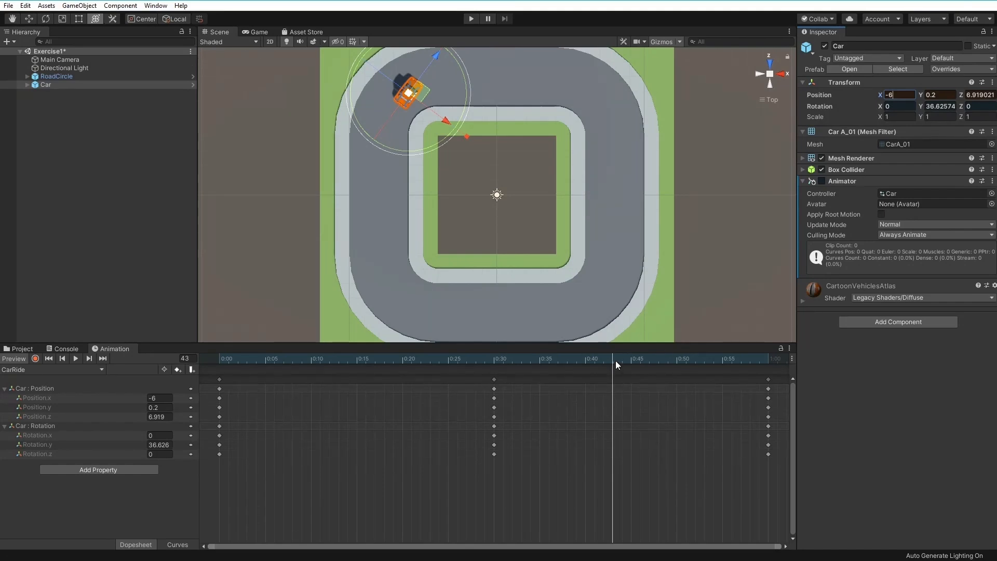
{"action": "mouse_move", "coordinate": [612, 358]}
{"action": "left_mouse_down"}
{"action": "mouse_move", "coordinate": [512, 354]}
{"action": "mouse_move", "coordinate": [790, 366]}
{"action": "mouse_move", "coordinate": [594, 357]}
{"action": "mouse_move", "coordinate": [615, 358]}
{"action": "left_mouse_up"}
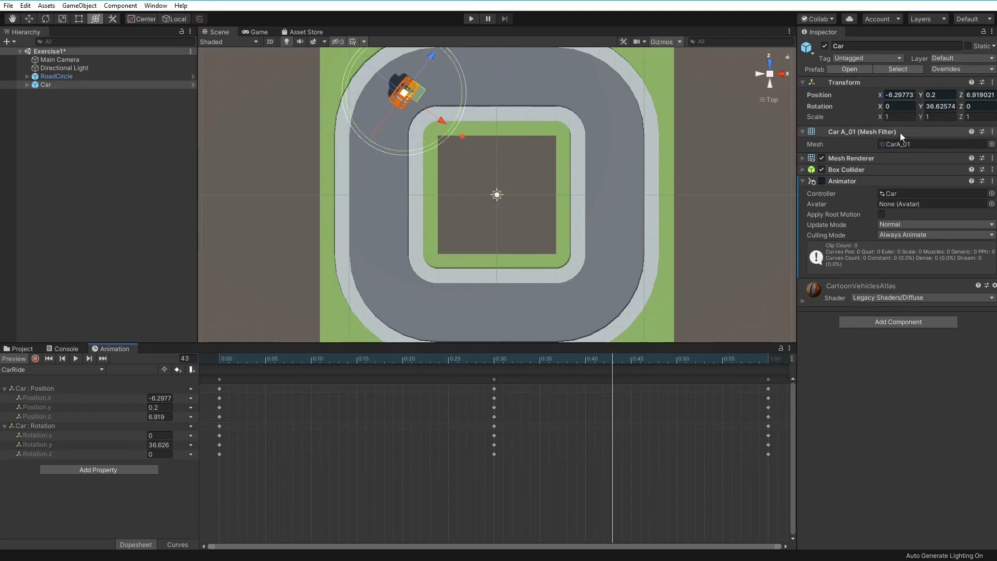
Step: Set the Car's X position to -6 at frame 43 and key all animated properties there
{"action": "left_click", "coordinate": [898, 95]}
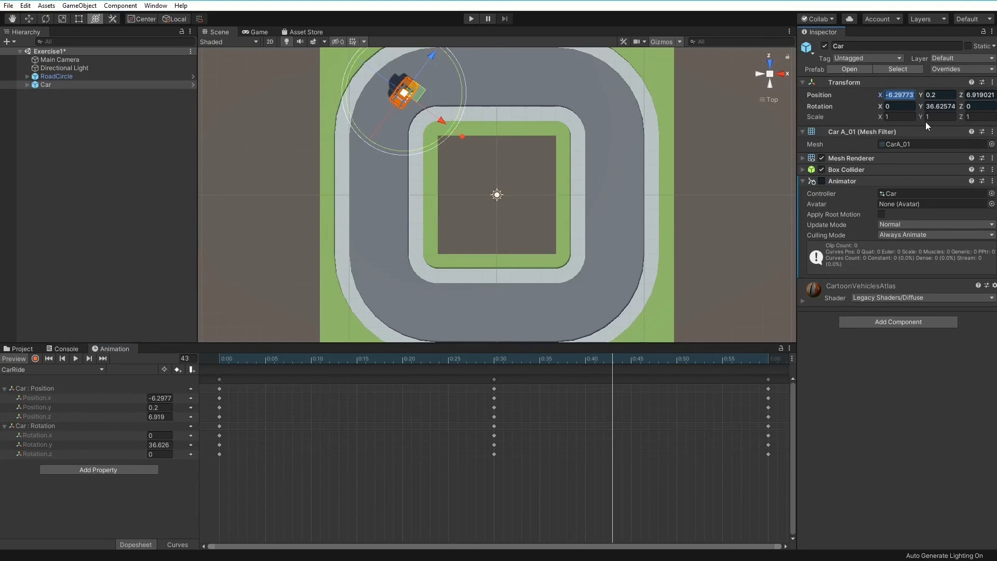
{"action": "type", "text": "-6"}
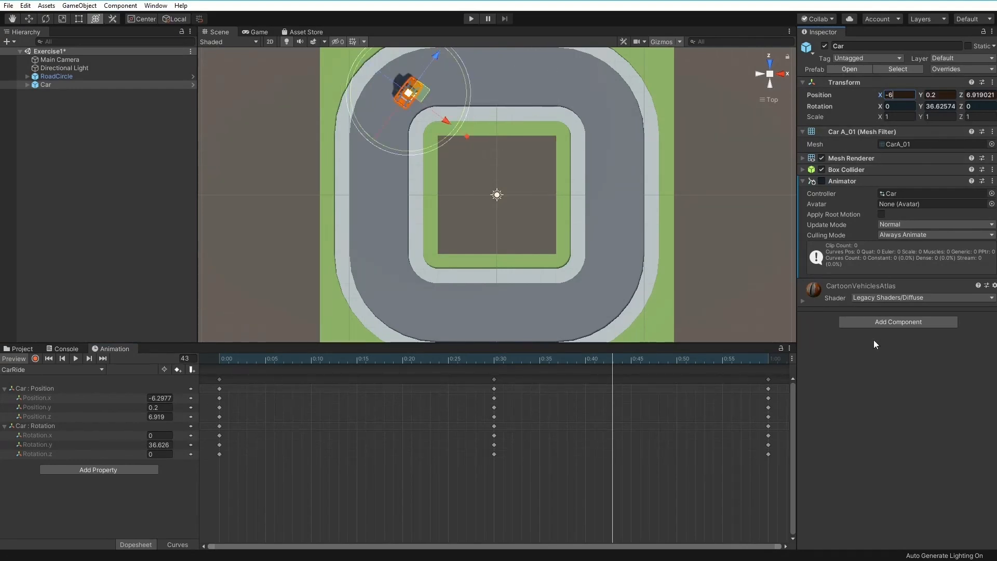
{"action": "right_click", "coordinate": [823, 95]}
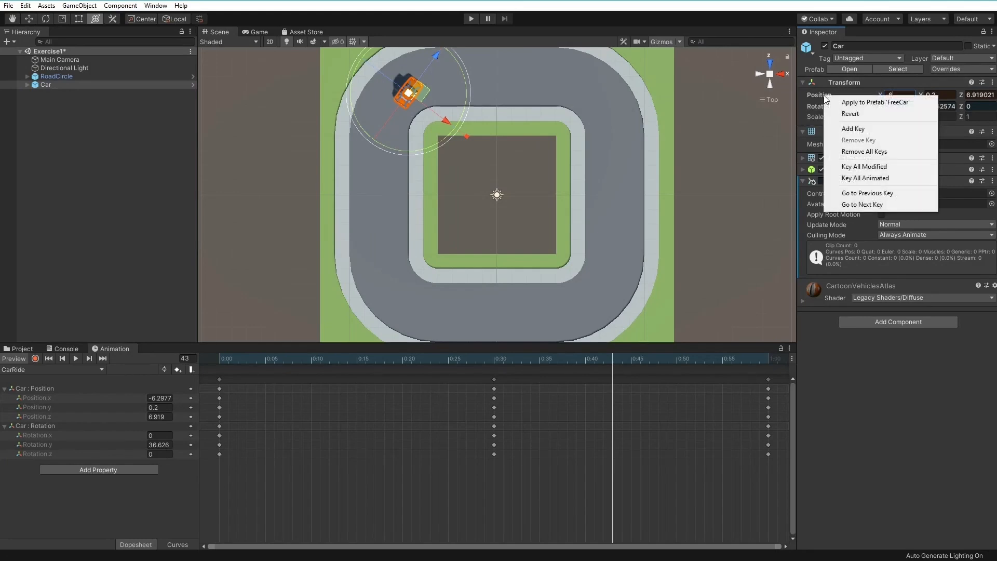
{"action": "left_click", "coordinate": [858, 129]}
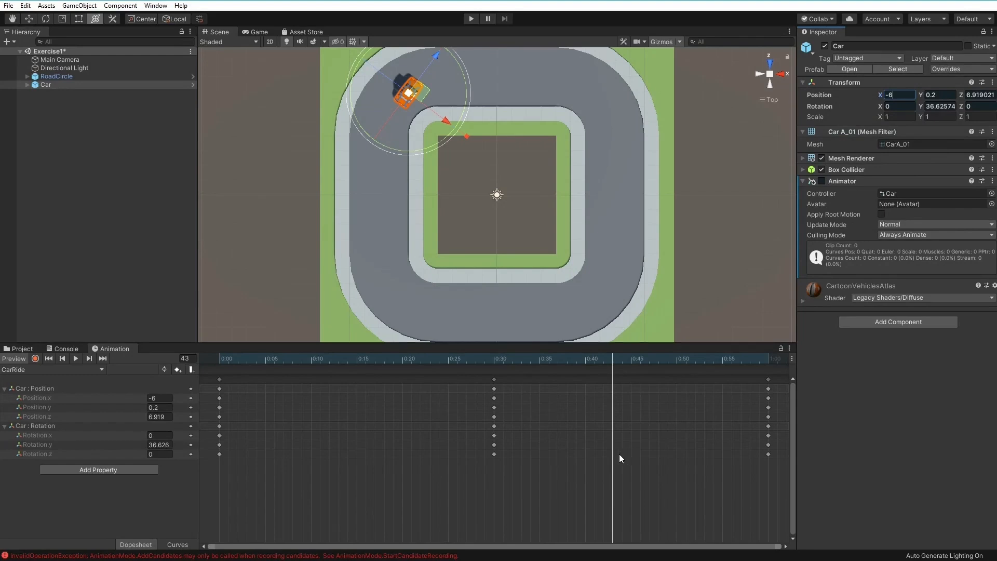
{"action": "left_click", "coordinate": [633, 454]}
{"action": "right_click", "coordinate": [822, 96]}
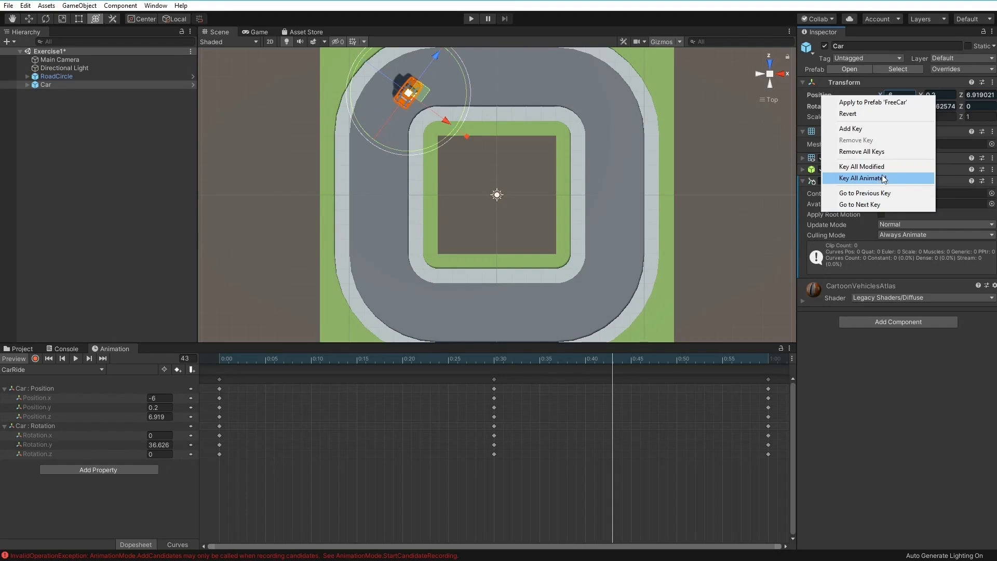
{"action": "left_click", "coordinate": [901, 178]}
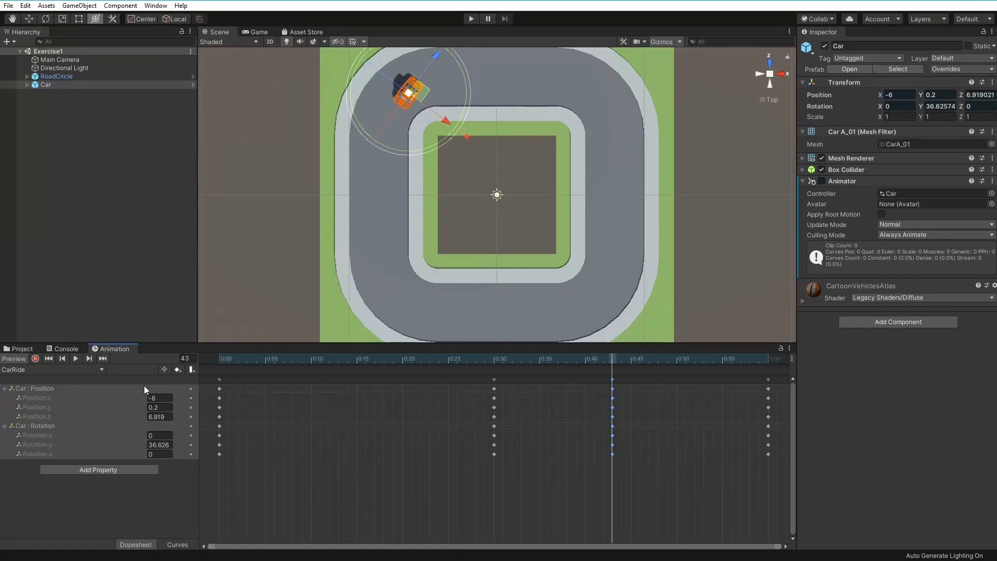
Step: Try a Position.y value of 0.3 on the frame 30 keyframe and restore it to 0.2
{"action": "left_click", "coordinate": [493, 358]}
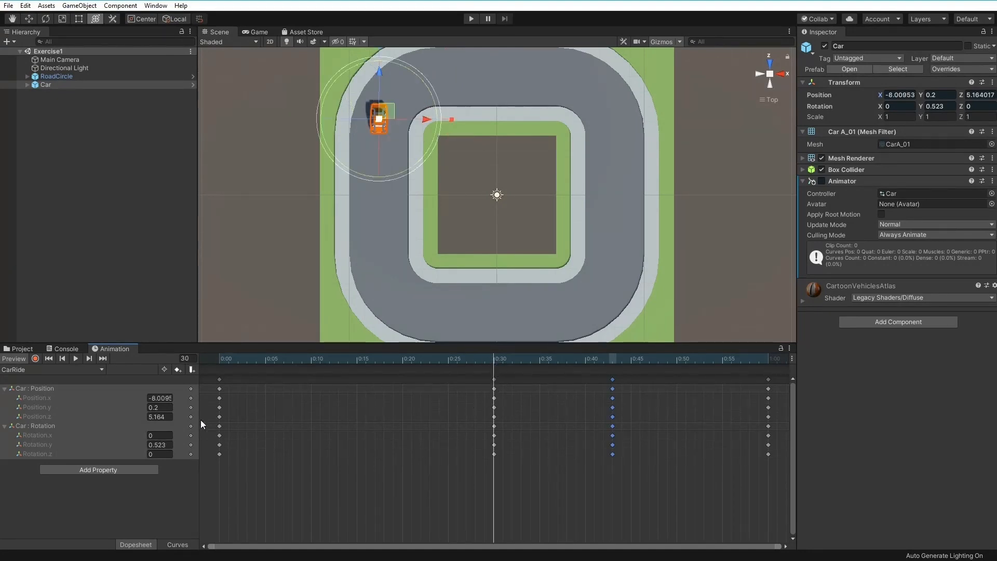
{"action": "left_click", "coordinate": [166, 408]}
{"action": "type", "text": "0.3"}
{"action": "key", "text": "BackSpace"}
{"action": "type", "text": "2"}
Step: Try a Position.y keyframe of 0.4 at frame 16 and delete it again
{"action": "left_click", "coordinate": [364, 359]}
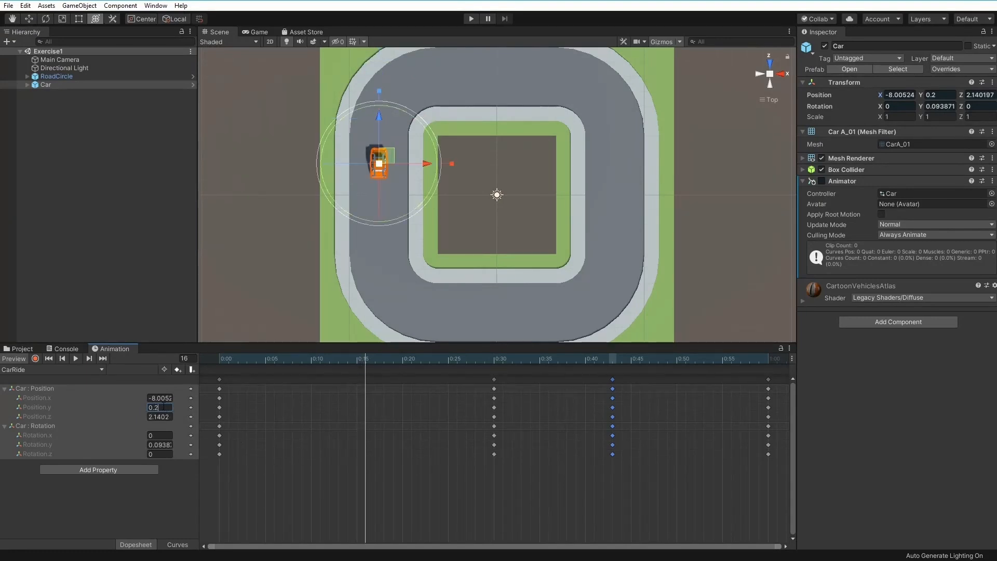
{"action": "key", "text": "BackSpace"}
{"action": "type", "text": "4"}
{"action": "double_click", "coordinate": [368, 407]}
{"action": "left_click", "coordinate": [366, 406]}
{"action": "key", "text": "Delete"}
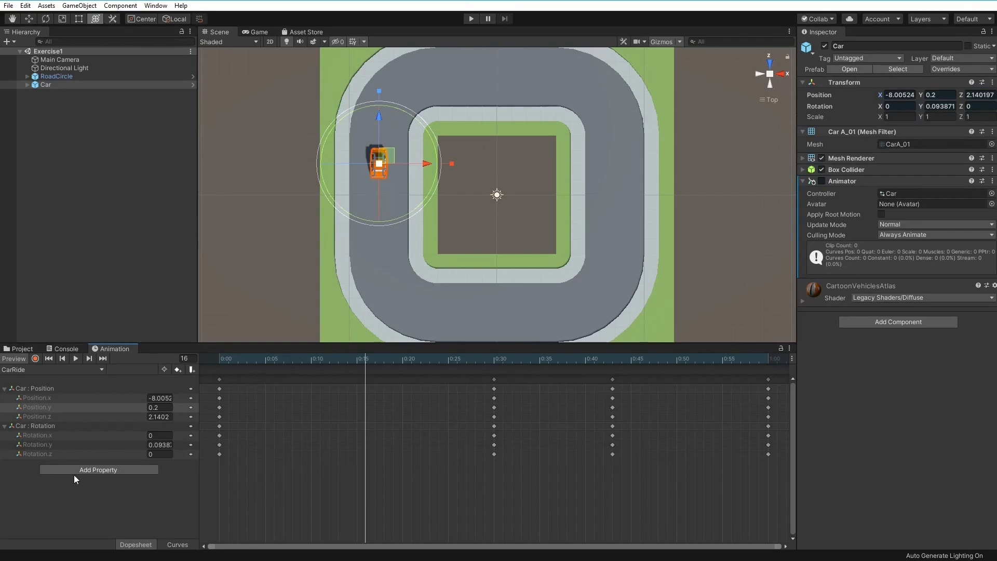
Step: Look up which Mesh Renderer properties of the Car can be added to the animation
{"action": "left_click", "coordinate": [88, 474]}
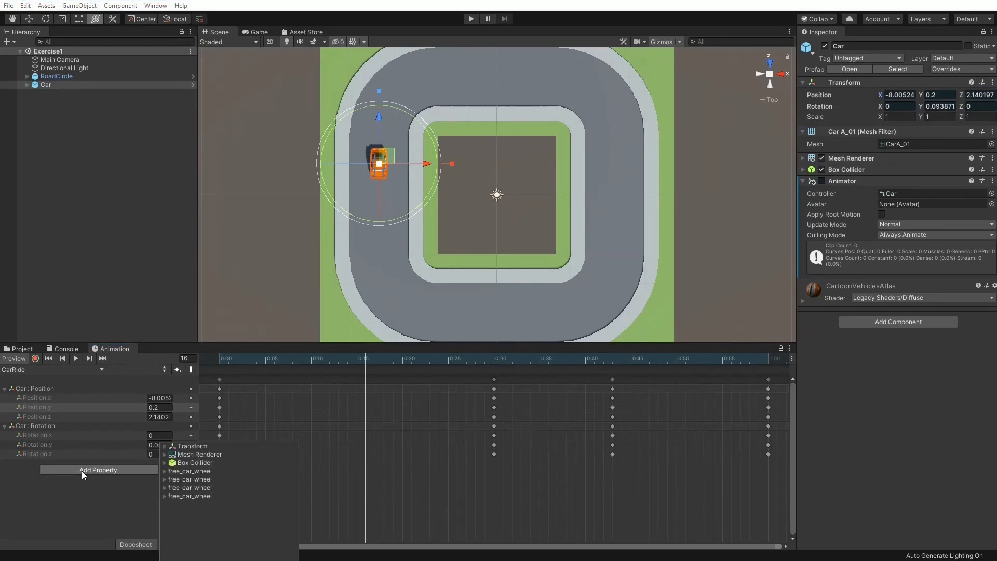
{"action": "left_click", "coordinate": [163, 454]}
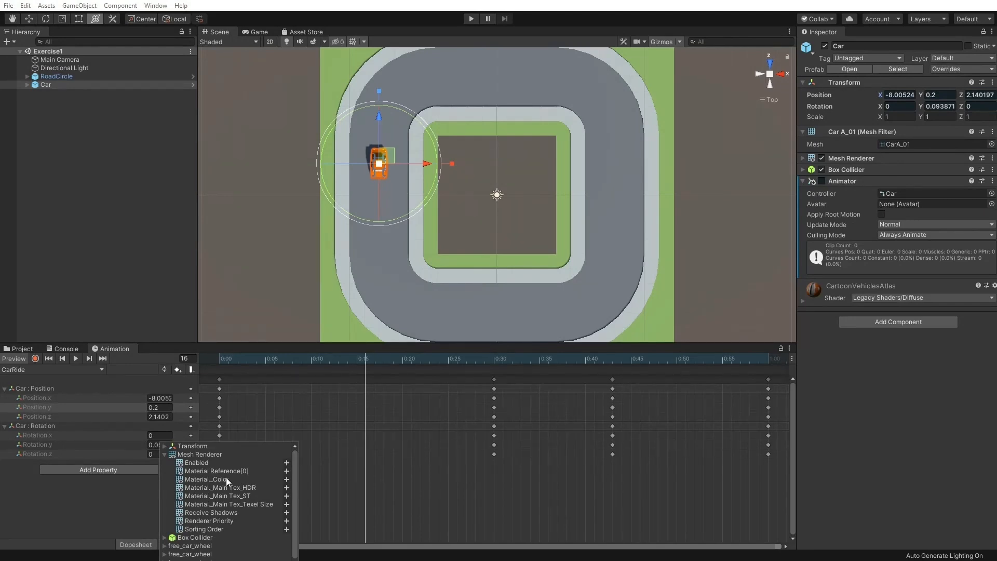
{"action": "left_click", "coordinate": [123, 492]}
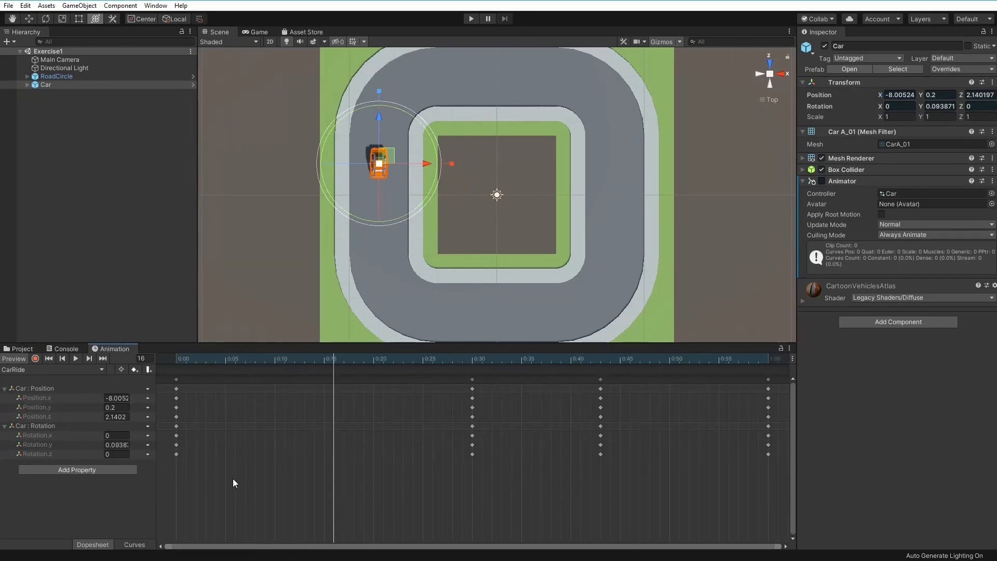
Step: Examine the CarRide keyframes in the dopesheet by framing all keys and the selected keys at frames 30 and 43
{"action": "left_click_drag", "start_coordinate": [334, 359], "coordinate": [767, 360]}
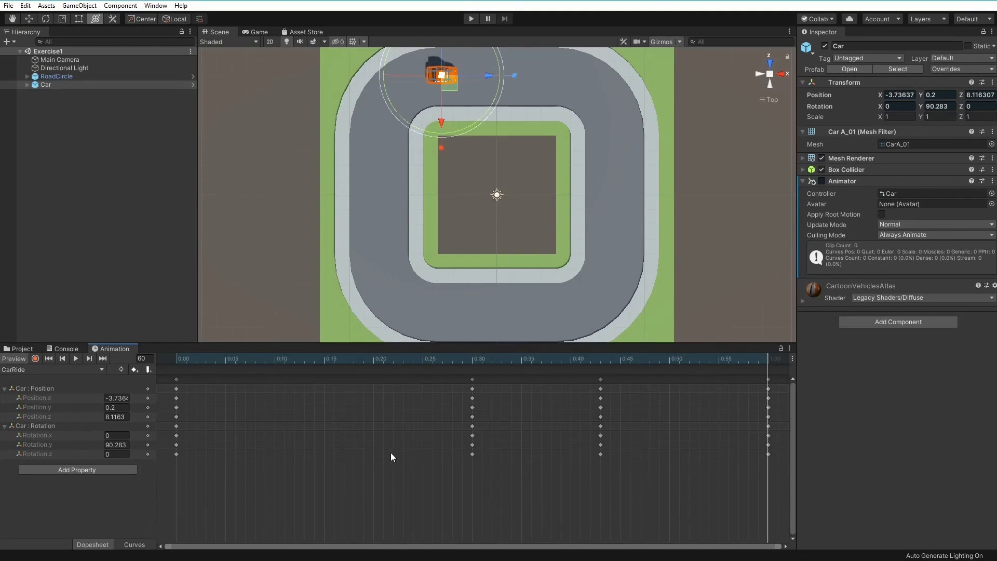
{"action": "scroll", "coordinate": [390, 456], "scroll_direction": "down", "scroll_amount": 8}
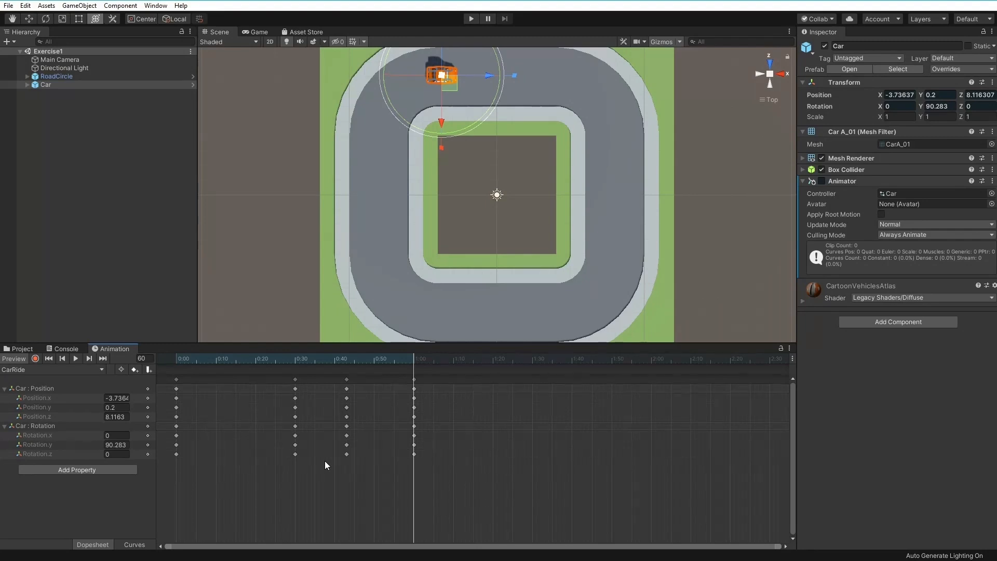
{"action": "key", "text": "a"}
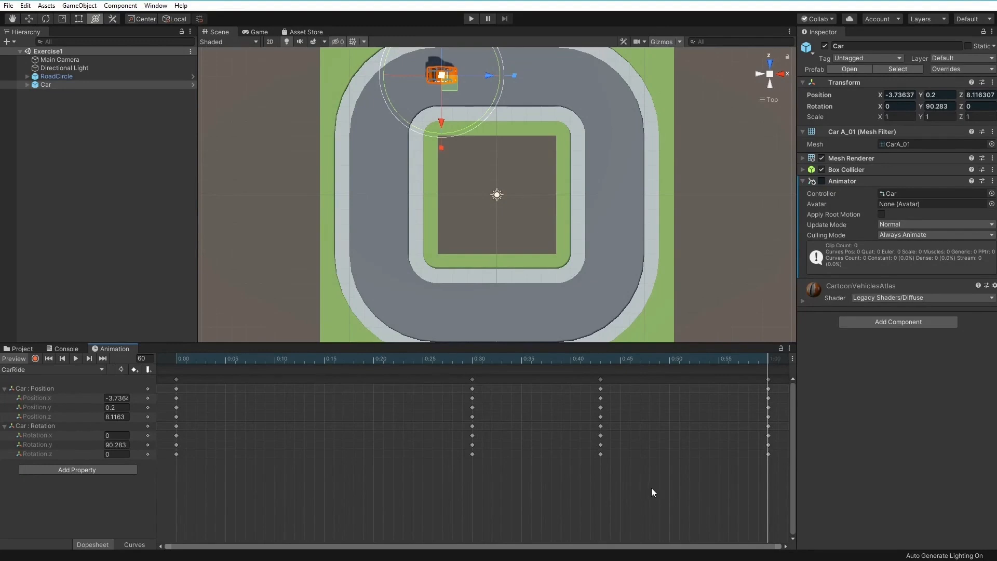
{"action": "left_click_drag", "start_coordinate": [651, 488], "coordinate": [351, 408]}
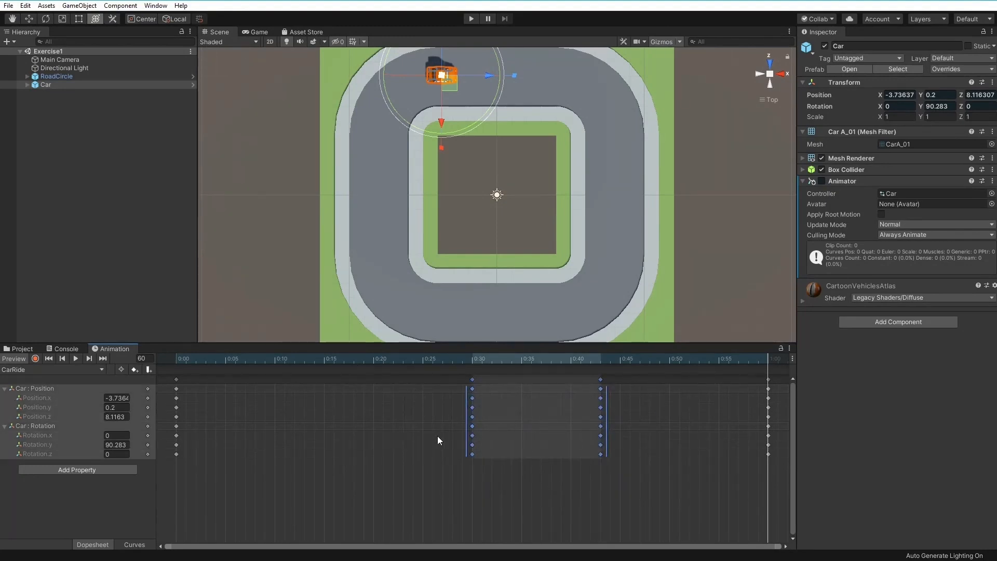
{"action": "key", "text": "f"}
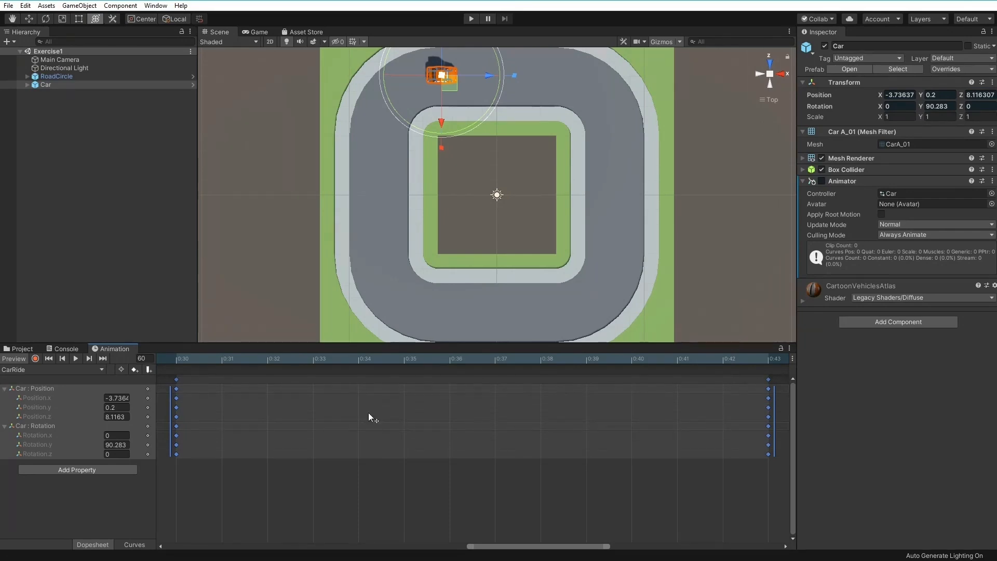
{"action": "scroll", "coordinate": [368, 412], "scroll_direction": "down", "scroll_amount": 10}
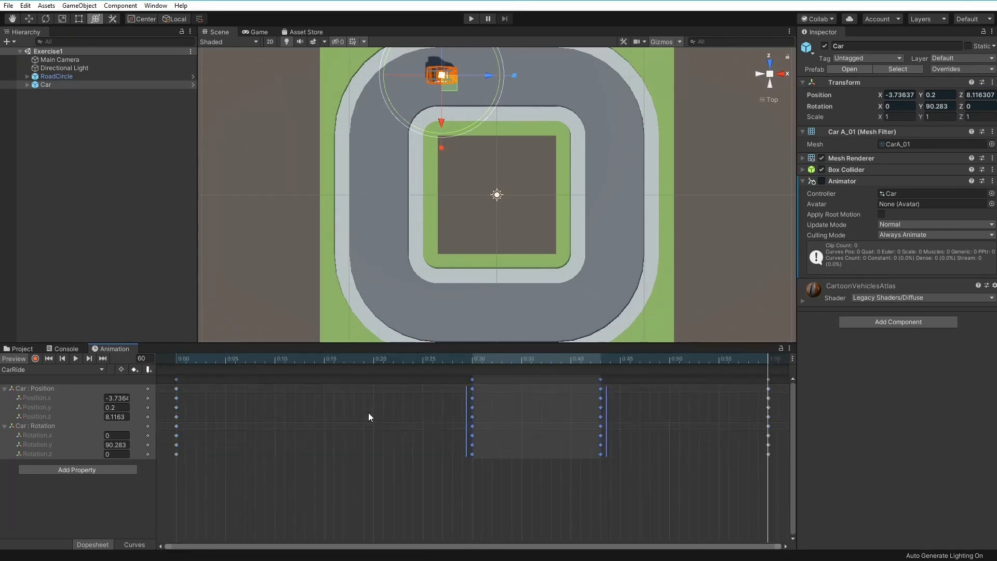
{"action": "left_click", "coordinate": [398, 419]}
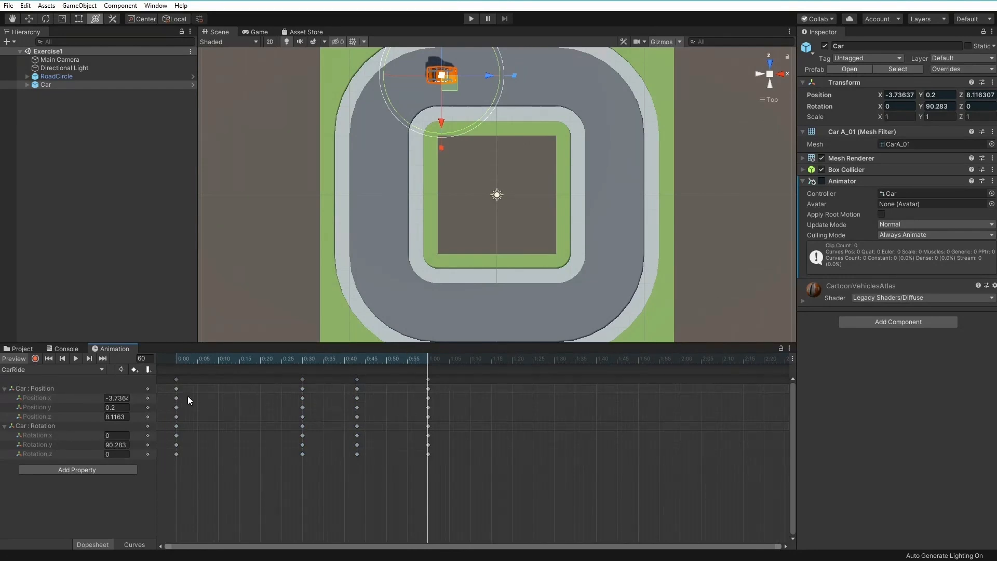
Step: Record the Car at frame 90 at about X 4.96, Z 8.07 on the upper road, and add a Rotation key
{"action": "left_click", "coordinate": [36, 358]}
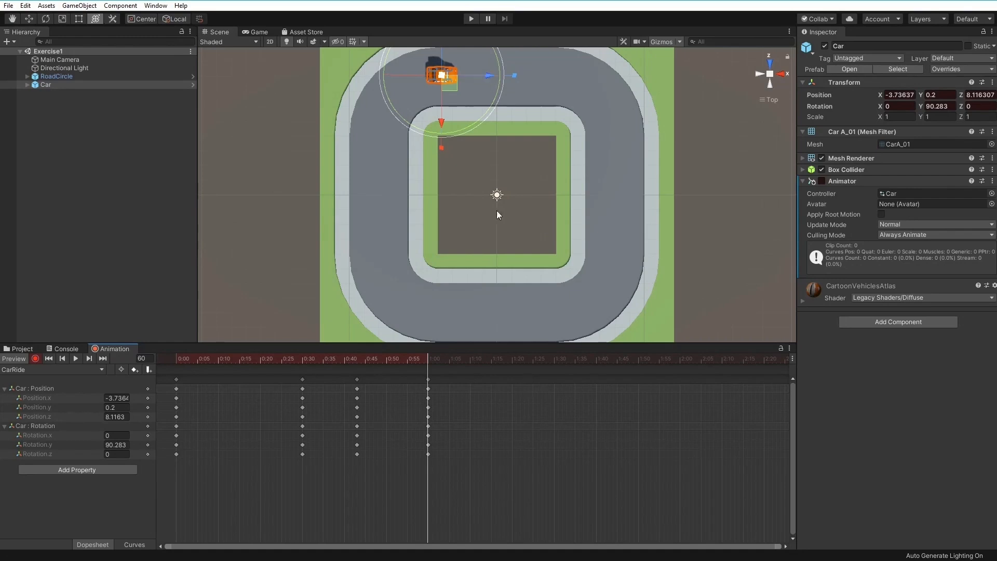
{"action": "left_click", "coordinate": [554, 359]}
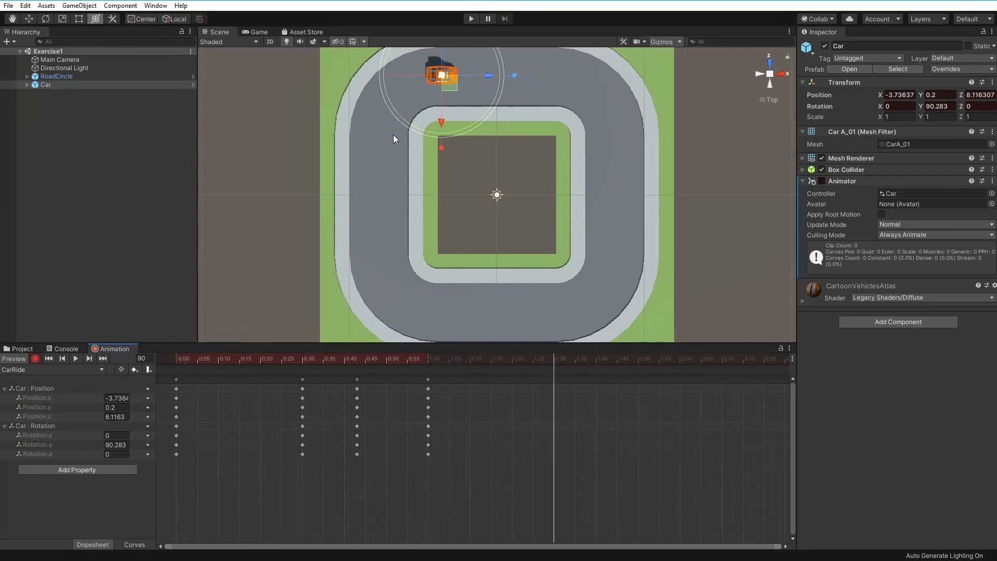
{"action": "left_click_drag", "start_coordinate": [482, 75], "coordinate": [608, 89]}
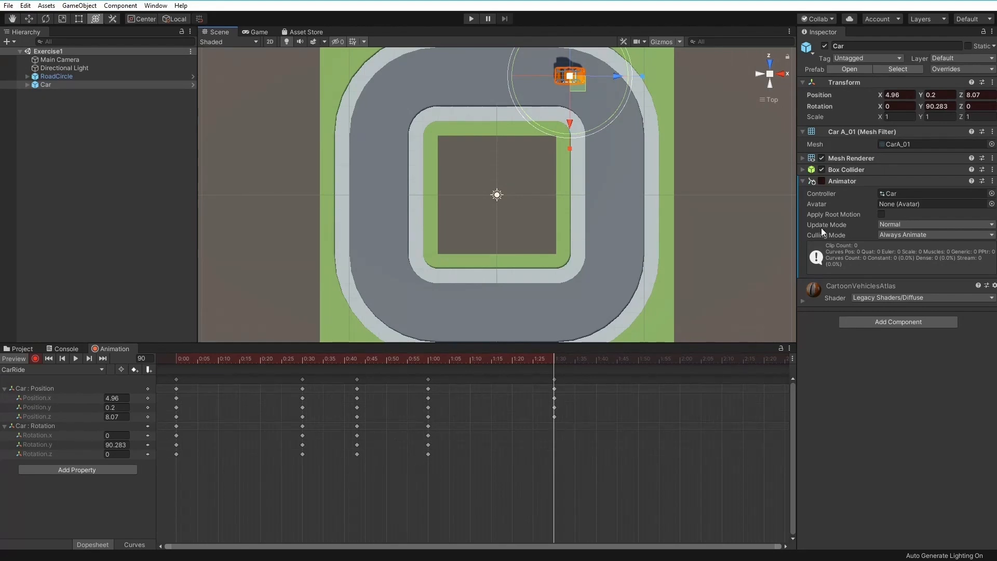
{"action": "right_click", "coordinate": [827, 104]}
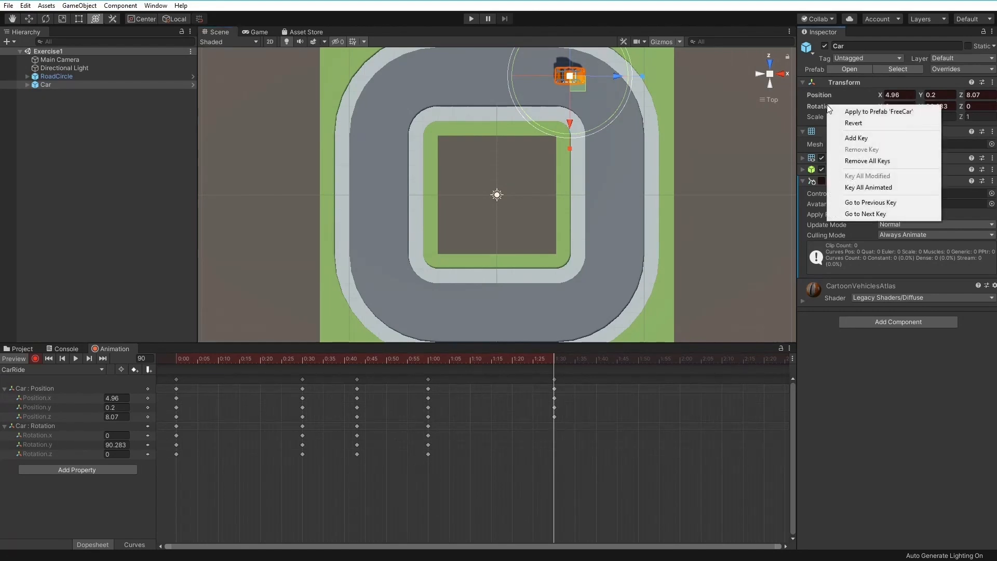
{"action": "left_click", "coordinate": [855, 136]}
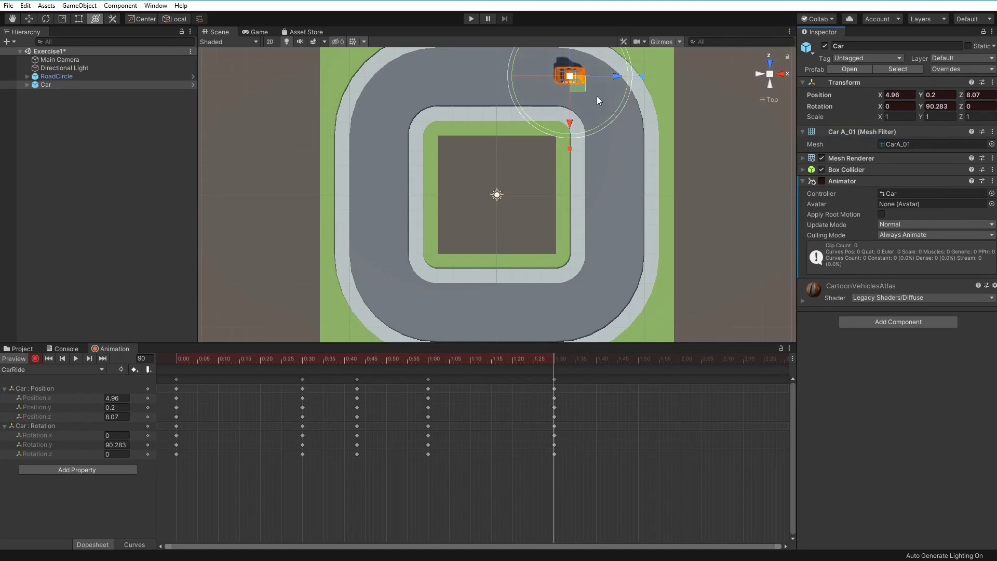
Step: Record the Car at frame 120 around the upper-right corner at about X 8.11, Z 4.61, rotated to about 178.31 in Y
{"action": "left_click_drag", "start_coordinate": [551, 359], "coordinate": [678, 357]}
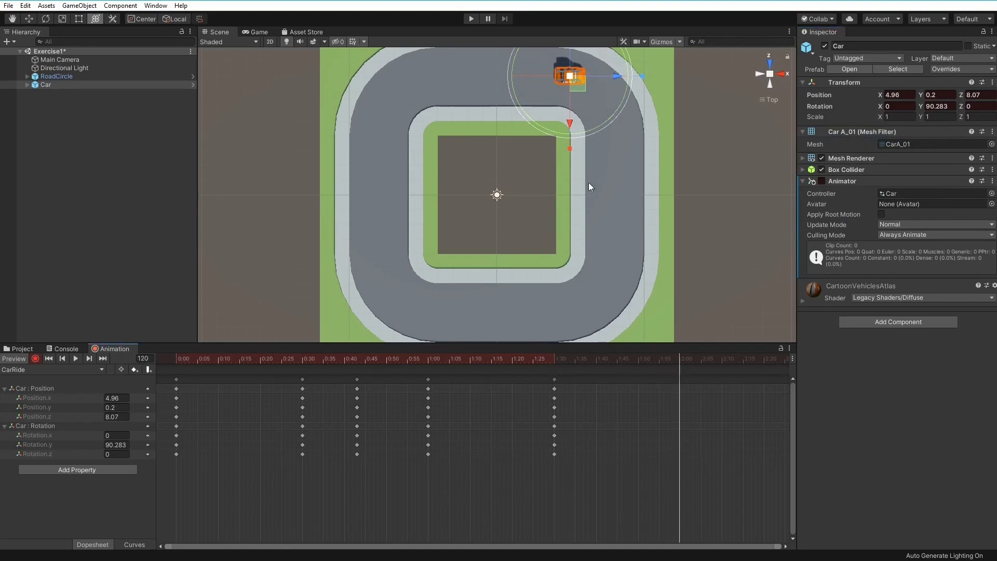
{"action": "left_click_drag", "start_coordinate": [569, 76], "coordinate": [617, 76]}
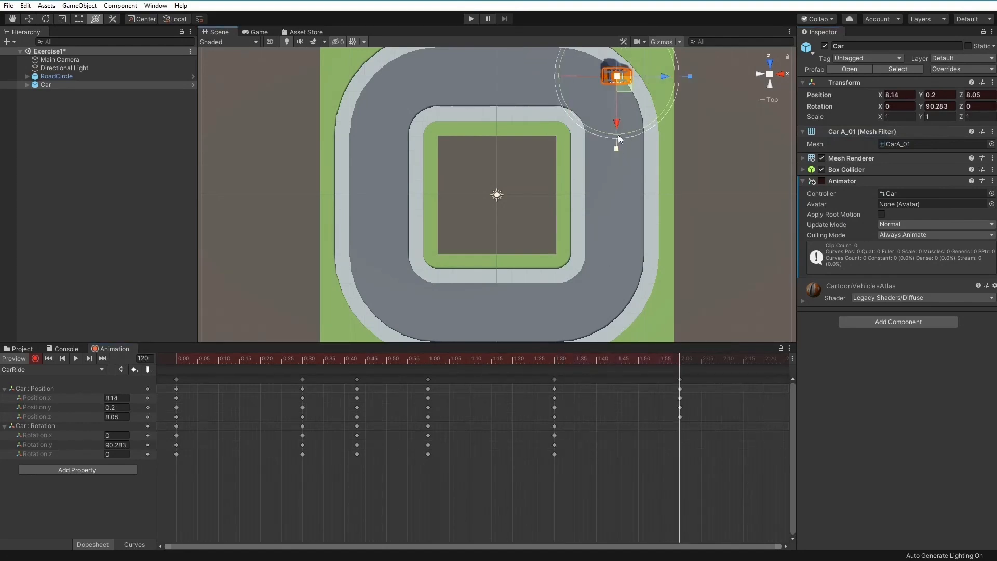
{"action": "left_click_drag", "start_coordinate": [617, 126], "coordinate": [619, 168]}
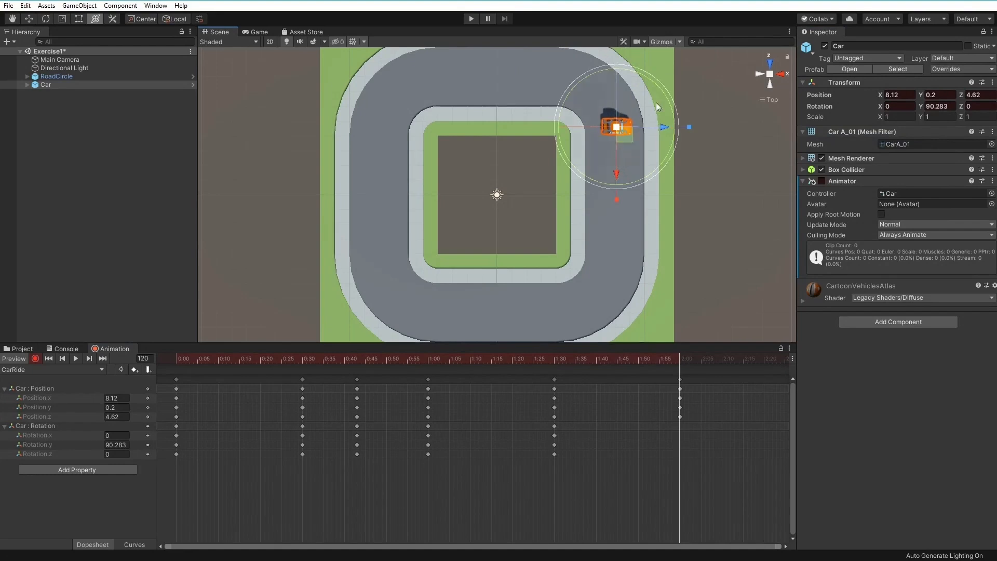
{"action": "left_click_drag", "start_coordinate": [659, 90], "coordinate": [668, 307]}
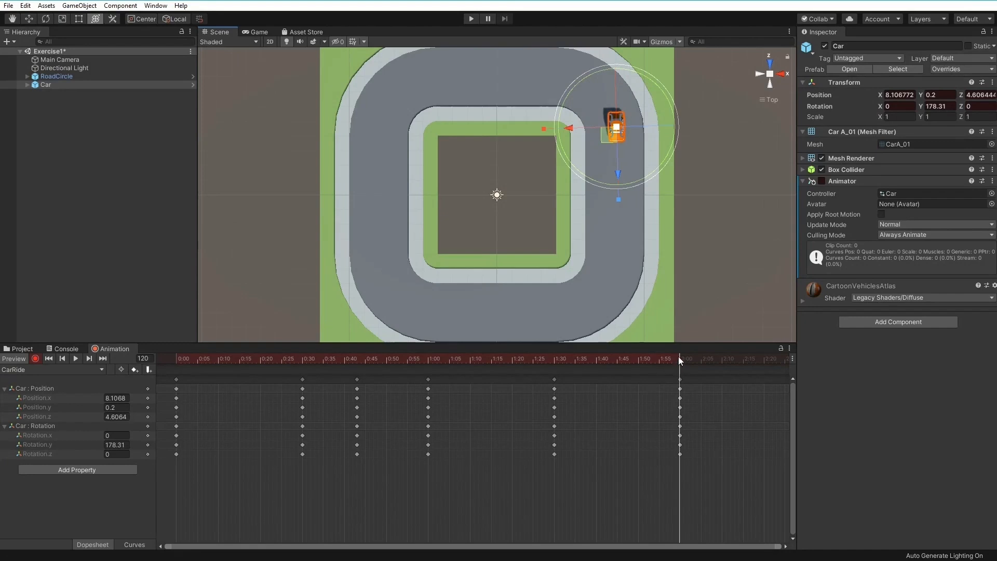
Step: Record the Car at frame 180 further down the right-hand road at about X 8.37, Z -4.3, and add a Rotation key
{"action": "left_click_drag", "start_coordinate": [678, 357], "coordinate": [684, 383]}
{"action": "scroll", "coordinate": [691, 405], "scroll_direction": "down", "scroll_amount": 5}
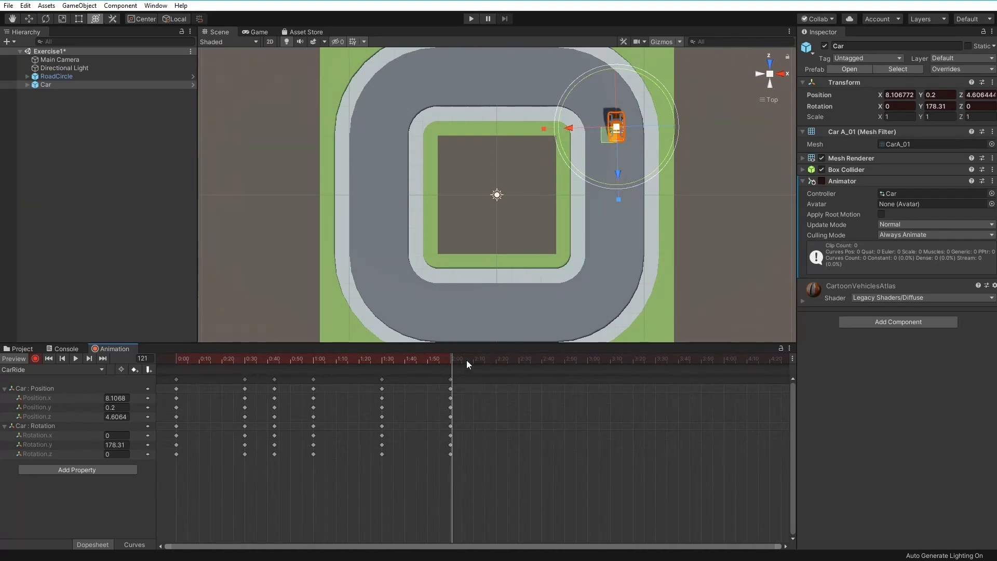
{"action": "left_click_drag", "start_coordinate": [464, 358], "coordinate": [588, 364]}
{"action": "left_click_drag", "start_coordinate": [618, 177], "coordinate": [621, 308]}
{"action": "right_click", "coordinate": [819, 106]}
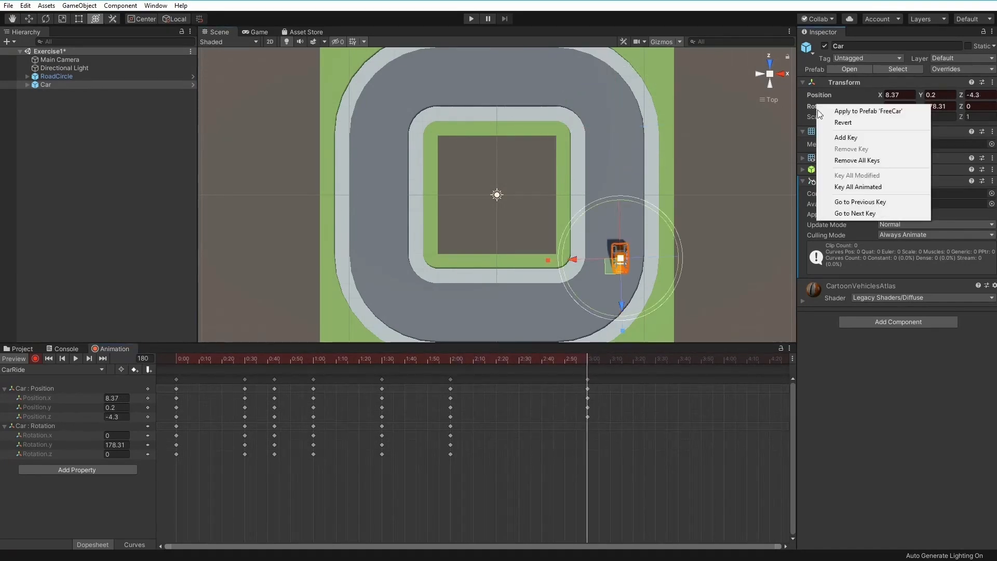
{"action": "left_click", "coordinate": [836, 137]}
Step: Record the Car at frame 216 around the lower-right corner at about X 4.63, Z -8.53, rotated to about 271.54 in Y
{"action": "left_click_drag", "start_coordinate": [593, 358], "coordinate": [668, 360]}
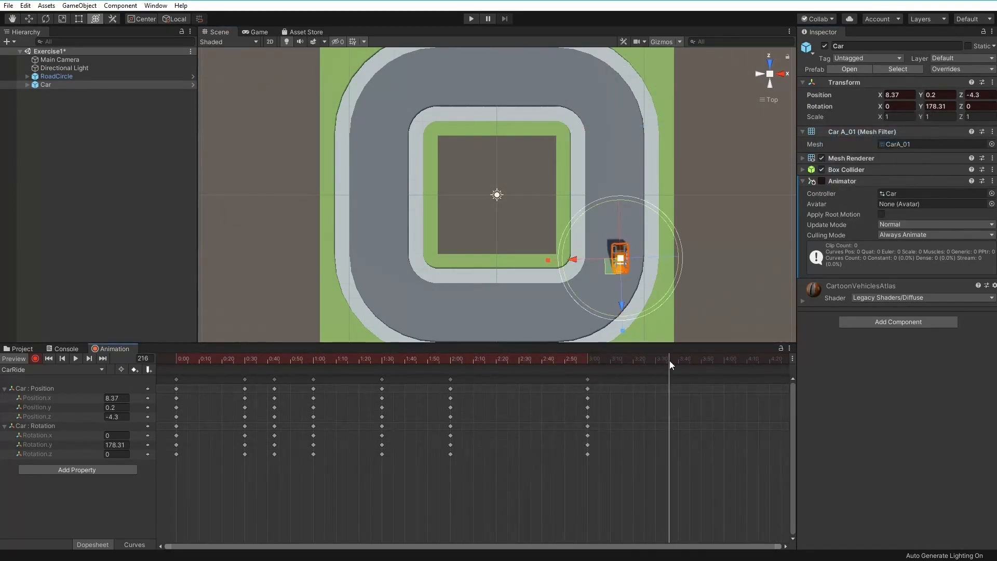
{"action": "left_click_drag", "start_coordinate": [622, 304], "coordinate": [619, 366]}
{"action": "left_click_drag", "start_coordinate": [578, 319], "coordinate": [519, 314]}
{"action": "left_click_drag", "start_coordinate": [522, 278], "coordinate": [682, 175]}
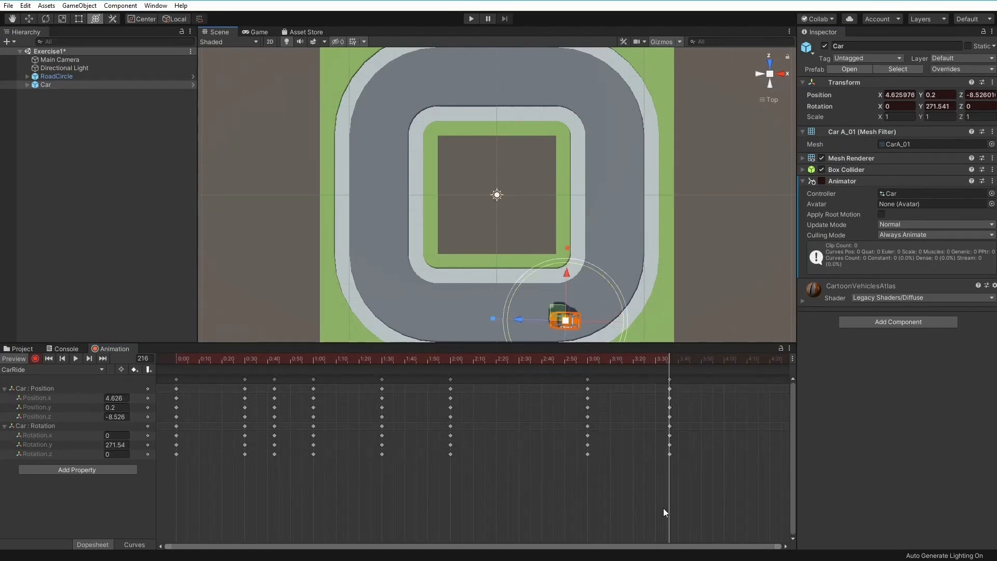
Step: Record the Car at frame 274 along the lower road at about X -4.23, Z -8.29, and add a Rotation key
{"action": "scroll", "coordinate": [713, 484], "scroll_direction": "down", "scroll_amount": 3}
{"action": "left_click", "coordinate": [564, 360]}
{"action": "left_click_drag", "start_coordinate": [565, 366], "coordinate": [537, 363]}
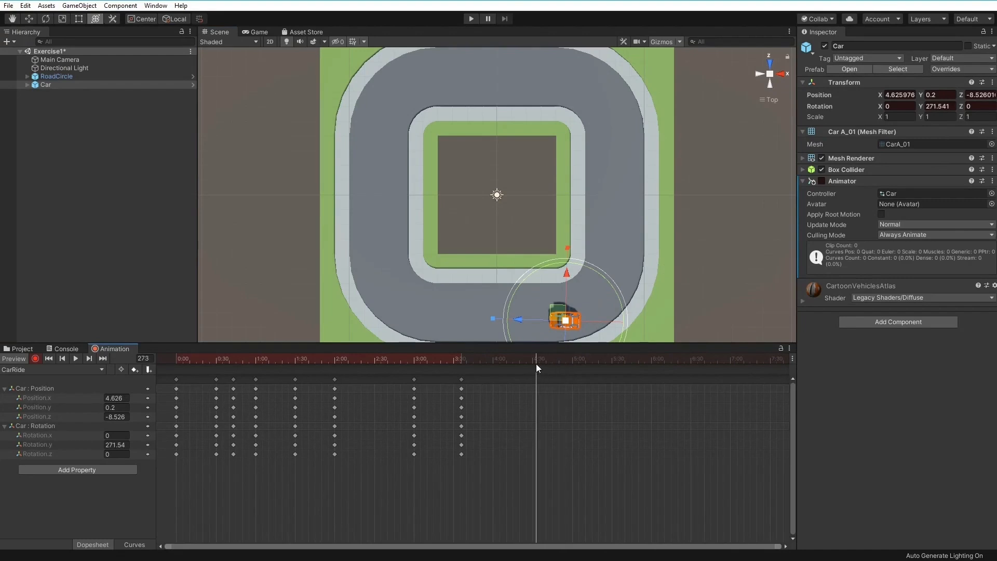
{"action": "left_click_drag", "start_coordinate": [525, 319], "coordinate": [389, 315]}
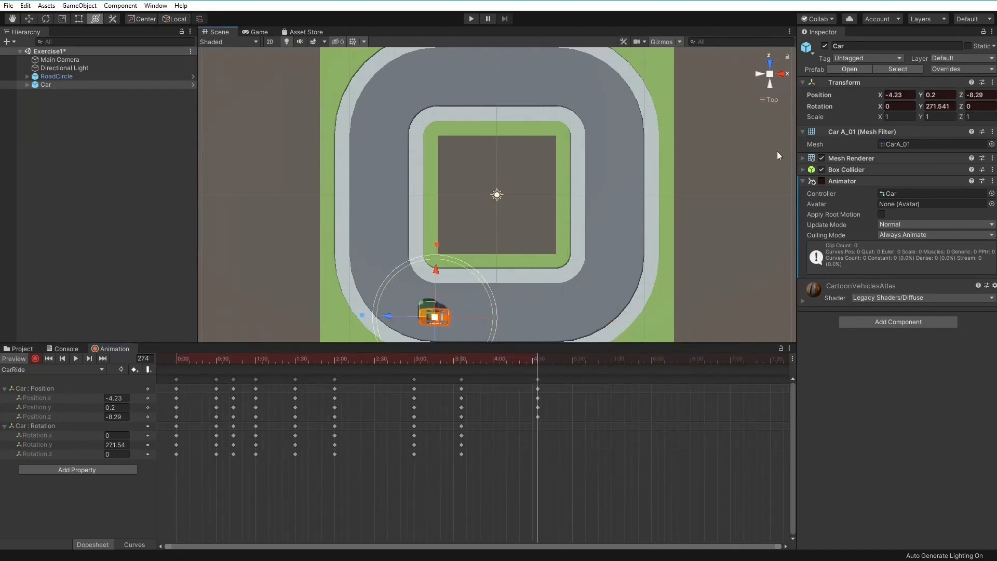
{"action": "right_click", "coordinate": [827, 107]}
{"action": "left_click", "coordinate": [851, 140]}
Step: Record the Car at frame 303 past the lower-left corner at about X -7.82, Z -3.87, with Rotation keyed at about 358.18 in Y
{"action": "left_click_drag", "start_coordinate": [538, 359], "coordinate": [575, 360]}
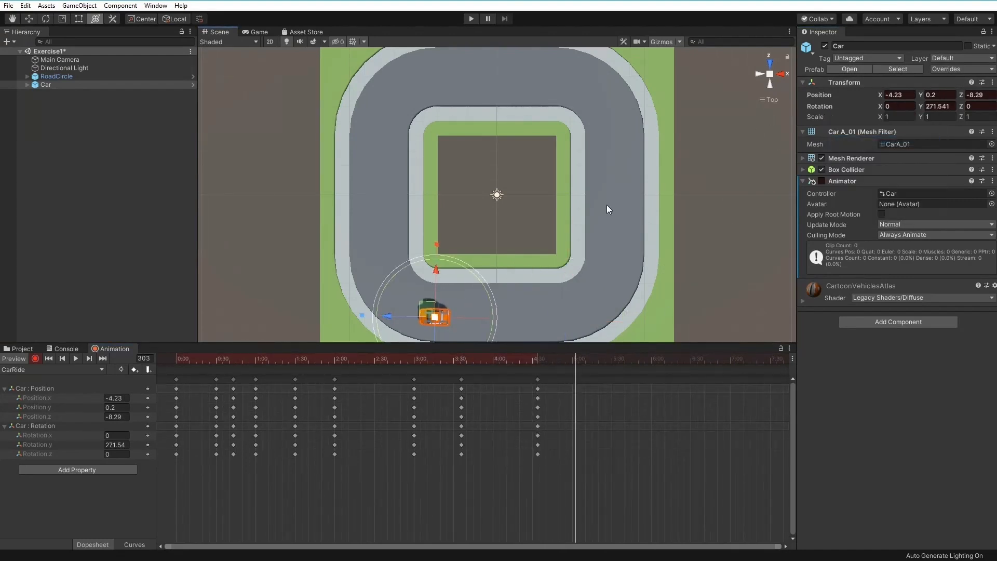
{"action": "left_click_drag", "start_coordinate": [389, 316], "coordinate": [328, 311]}
{"action": "right_click", "coordinate": [820, 108]}
{"action": "left_click", "coordinate": [855, 142]}
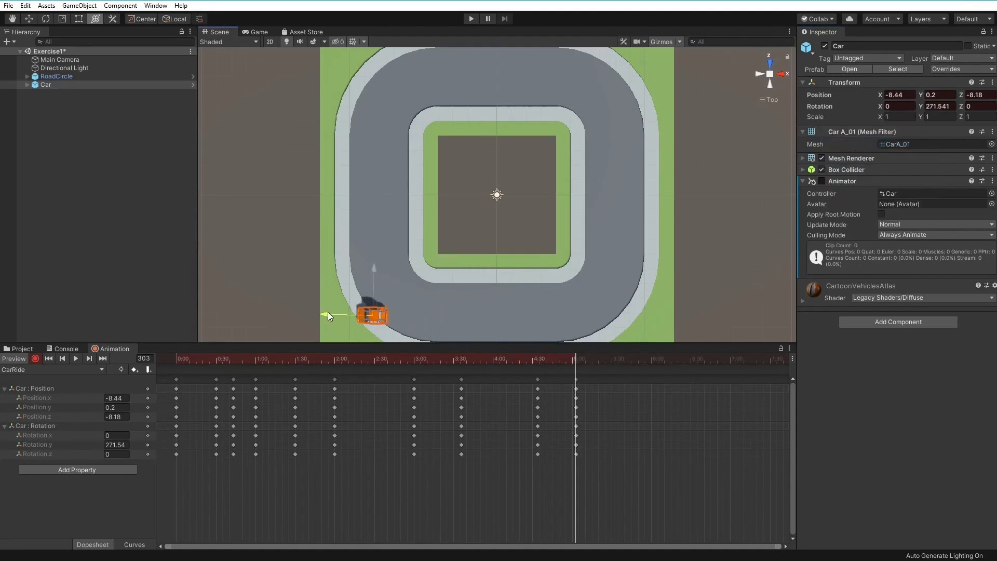
{"action": "left_click_drag", "start_coordinate": [381, 279], "coordinate": [385, 148]}
Step: Record the Car's position at frame 328 at about X -7.94, Z 0.01, save the scene and stop recording
{"action": "left_click", "coordinate": [607, 363]}
{"action": "key", "text": "ctrl+s"}
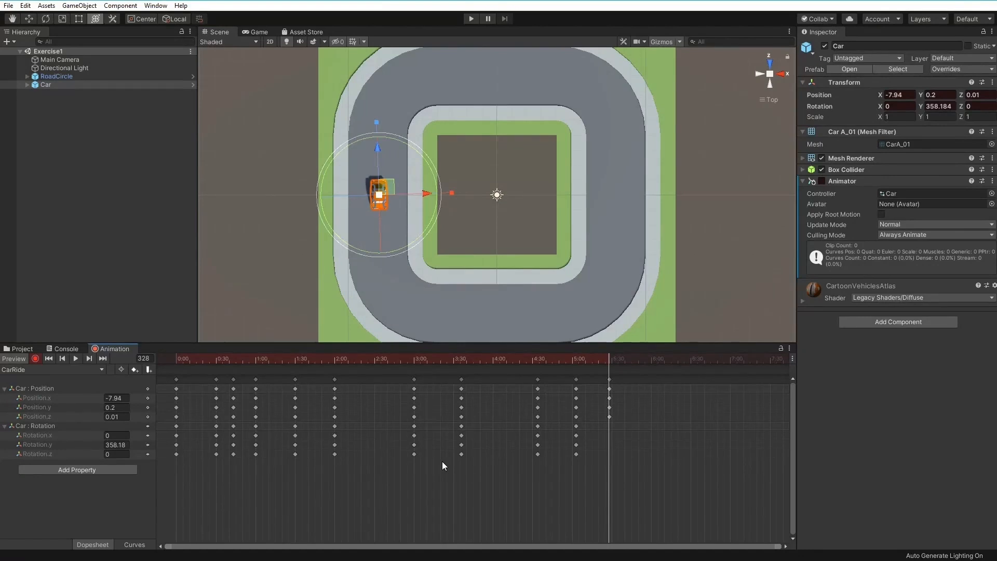
{"action": "left_click", "coordinate": [35, 358]}
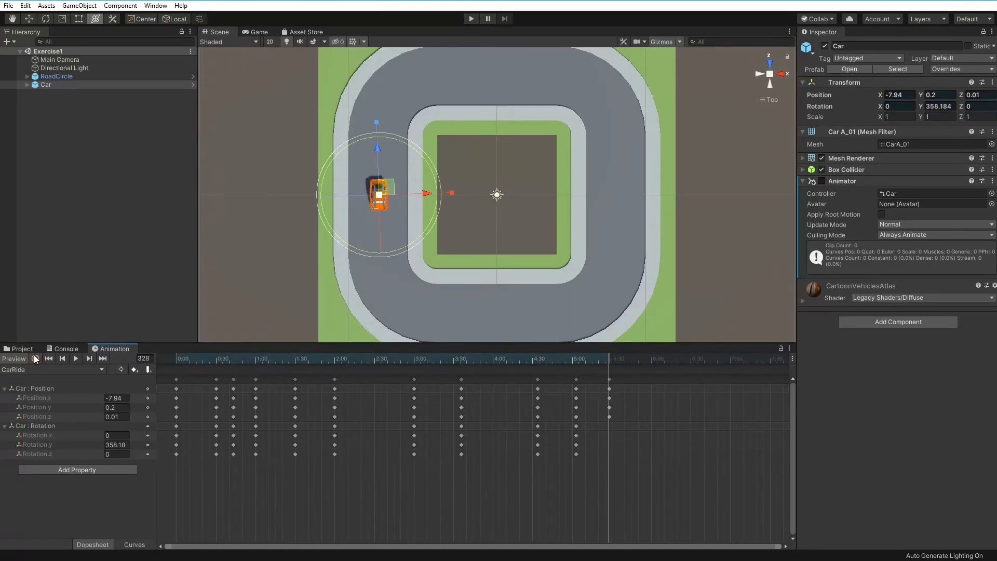
Step: Play back the CarRide clip and scrub through its final section to check the car's lap around the road
{"action": "left_click", "coordinate": [76, 358]}
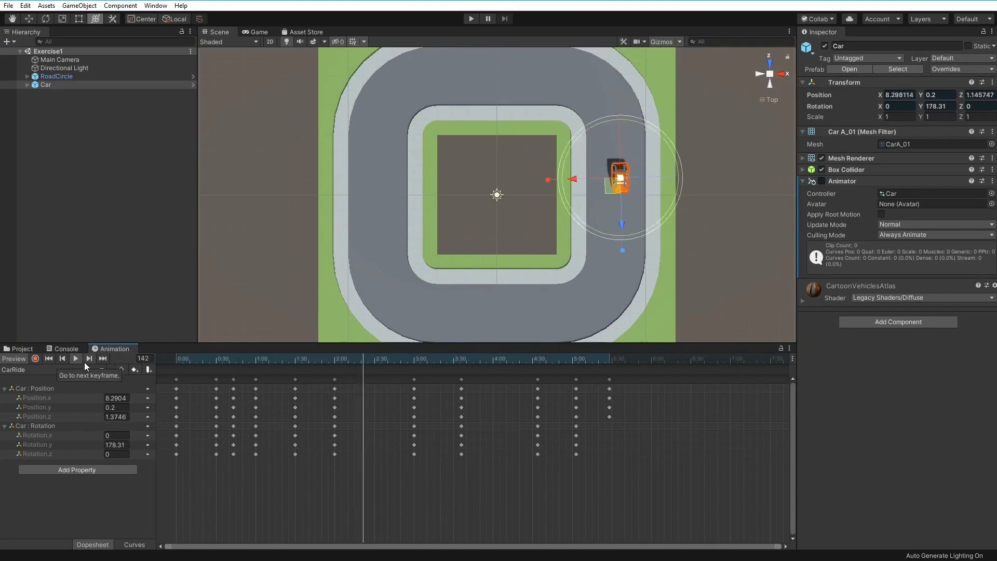
{"action": "left_click", "coordinate": [103, 358]}
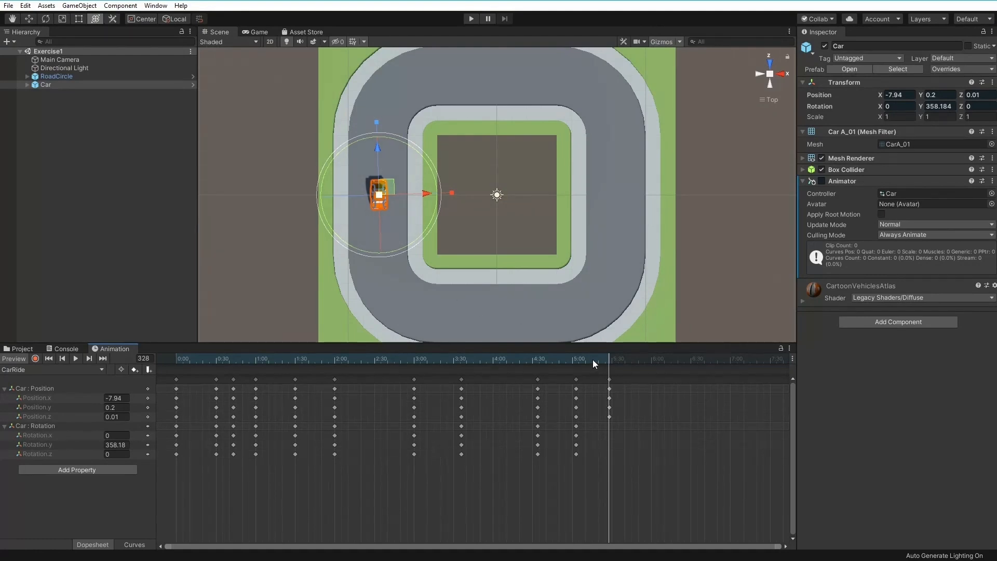
{"action": "left_click", "coordinate": [76, 357]}
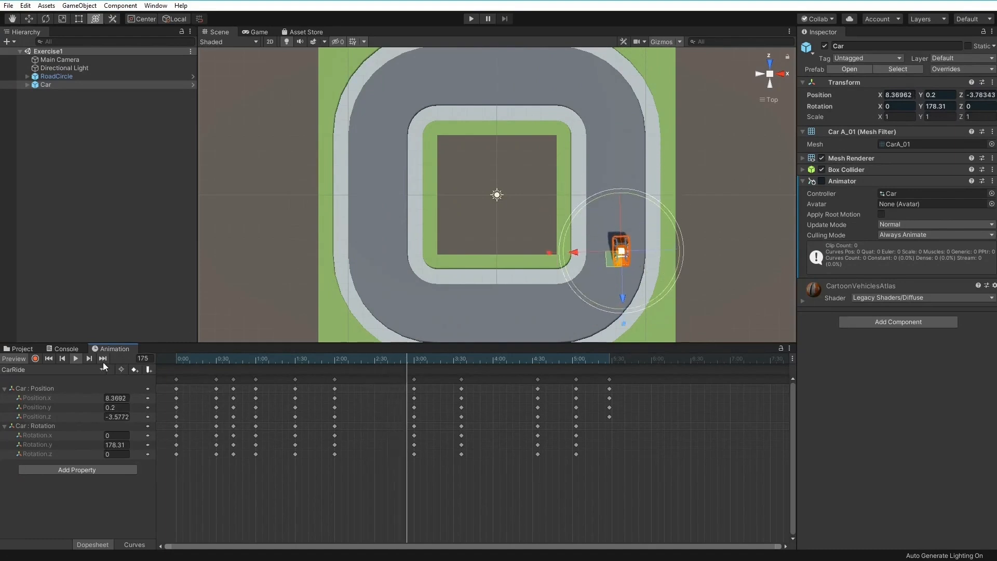
{"action": "left_click", "coordinate": [76, 359]}
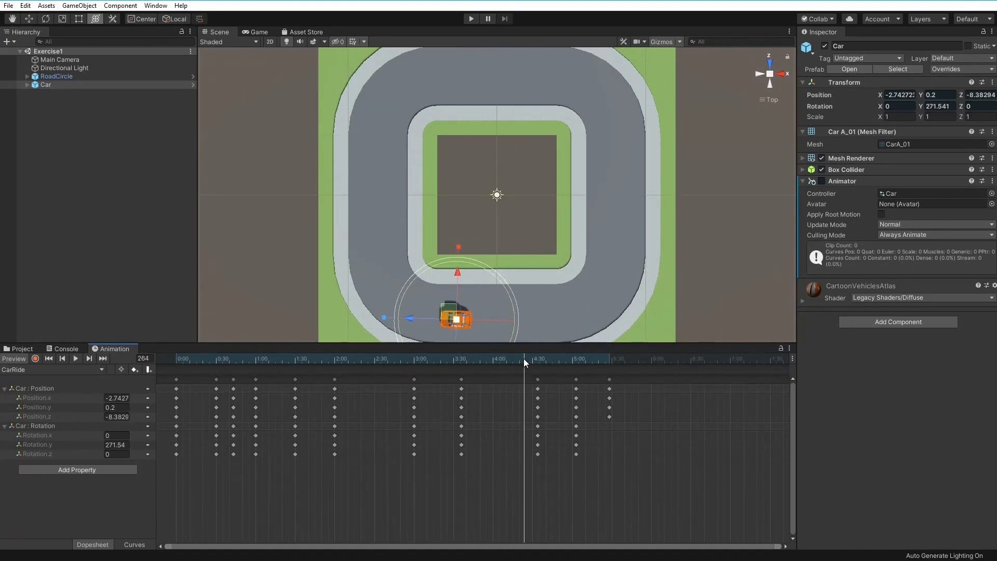
{"action": "left_click_drag", "start_coordinate": [524, 358], "coordinate": [601, 354]}
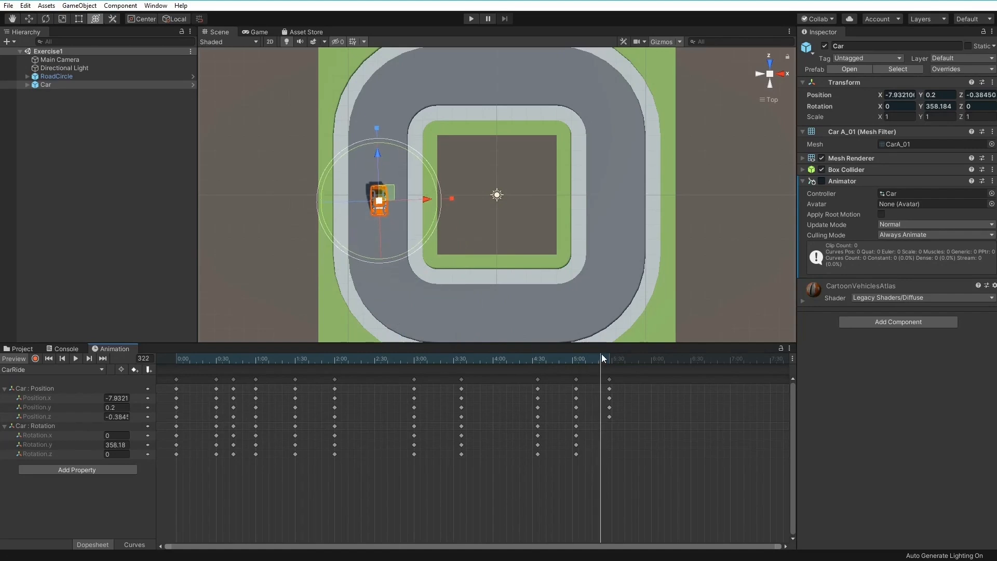
Step: Delete the last keyframe at frame 328 and paste a copy of the first keyframe at frame 337
{"action": "left_click", "coordinate": [610, 382]}
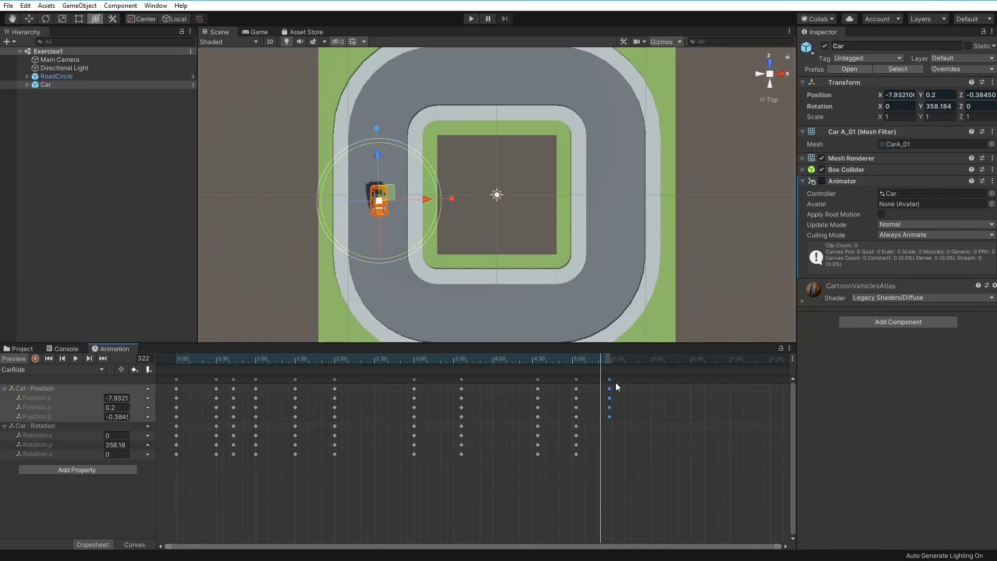
{"action": "key", "text": "Delete"}
{"action": "left_click", "coordinate": [607, 358]}
{"action": "left_click_drag", "start_coordinate": [607, 357], "coordinate": [620, 357]}
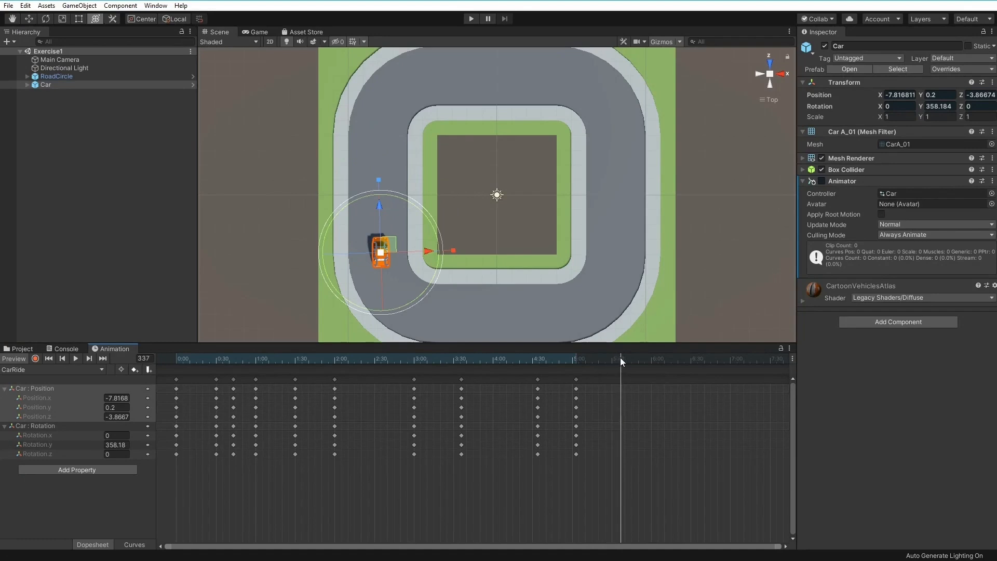
{"action": "left_click", "coordinate": [176, 379]}
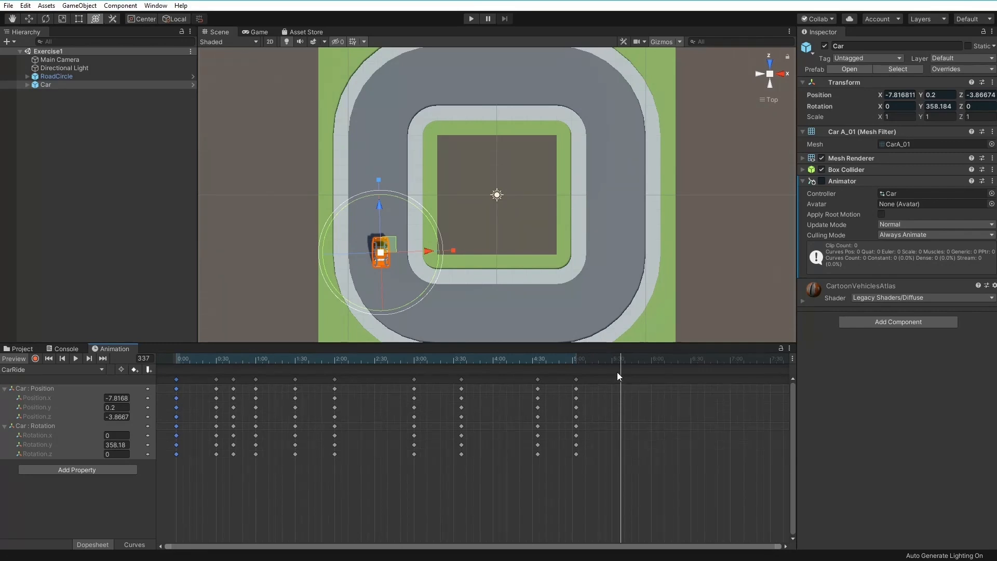
{"action": "key", "text": "ctrl+v"}
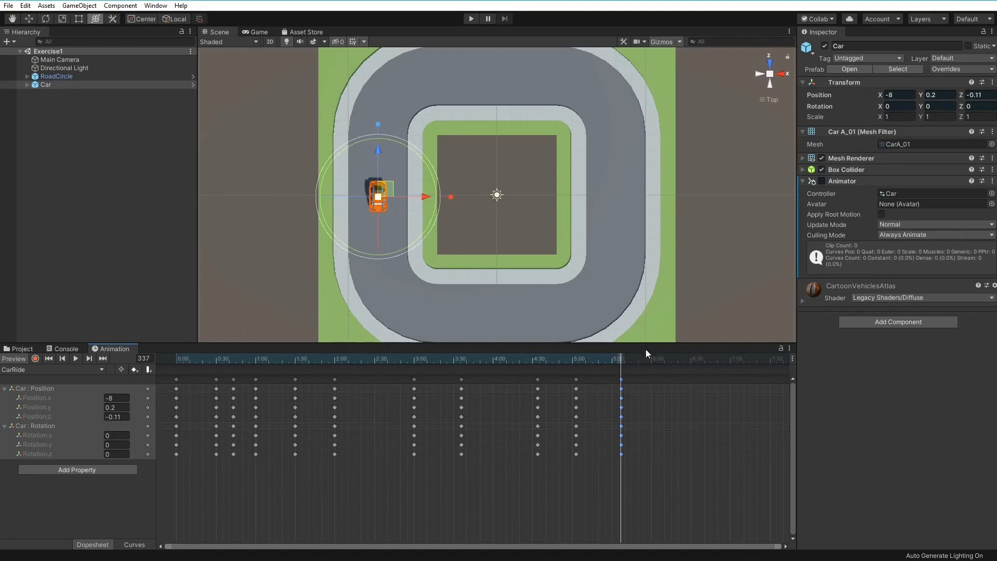
Step: Play back the CarRide clip and scrub between its last two keyframes to check the car's rotation
{"action": "left_click_drag", "start_coordinate": [619, 363], "coordinate": [176, 364]}
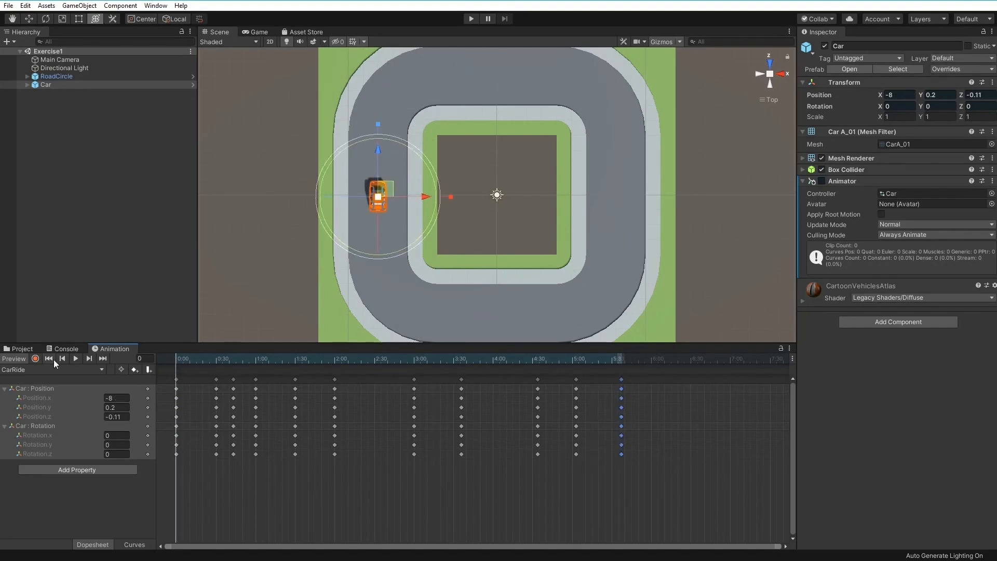
{"action": "left_click", "coordinate": [75, 358]}
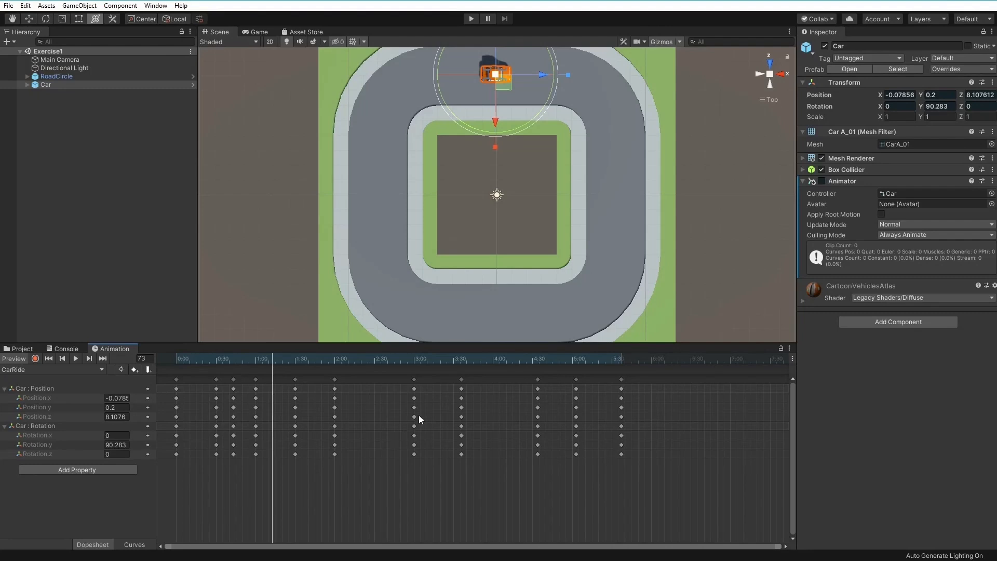
{"action": "left_click", "coordinate": [620, 359]}
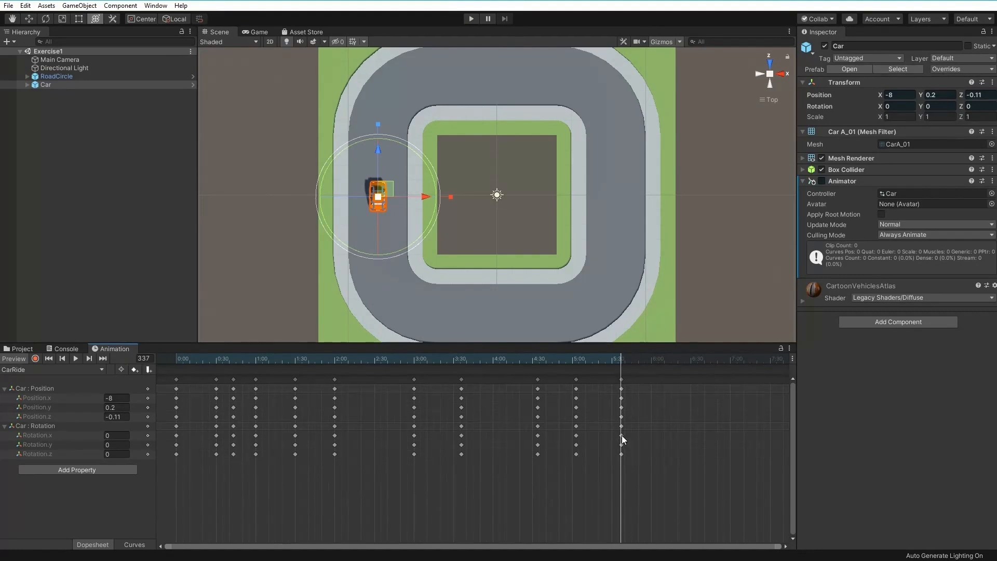
{"action": "left_click", "coordinate": [577, 359]}
{"action": "left_click_drag", "start_coordinate": [577, 359], "coordinate": [612, 367]}
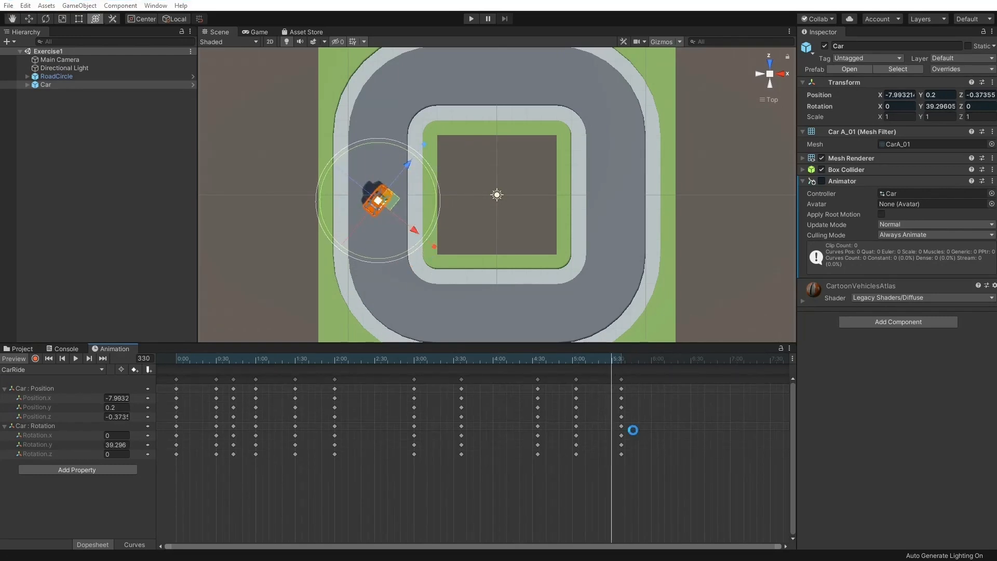
Step: Set the Car's Rotation.y to 360 on the last keyframe at frame 337 and play back the clip
{"action": "key", "text": "alt+period"}
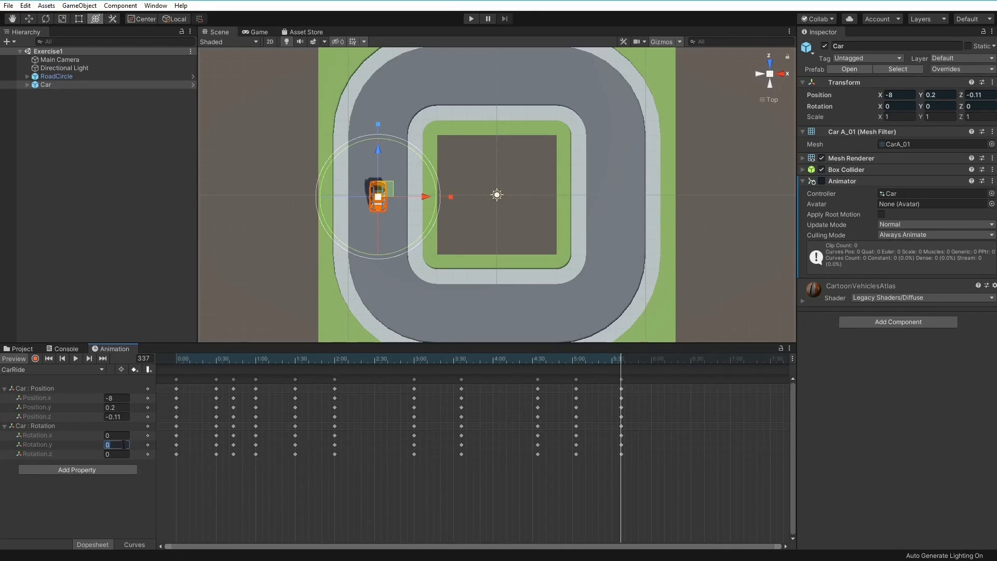
{"action": "type", "text": "360"}
{"action": "left_click", "coordinate": [73, 358]}
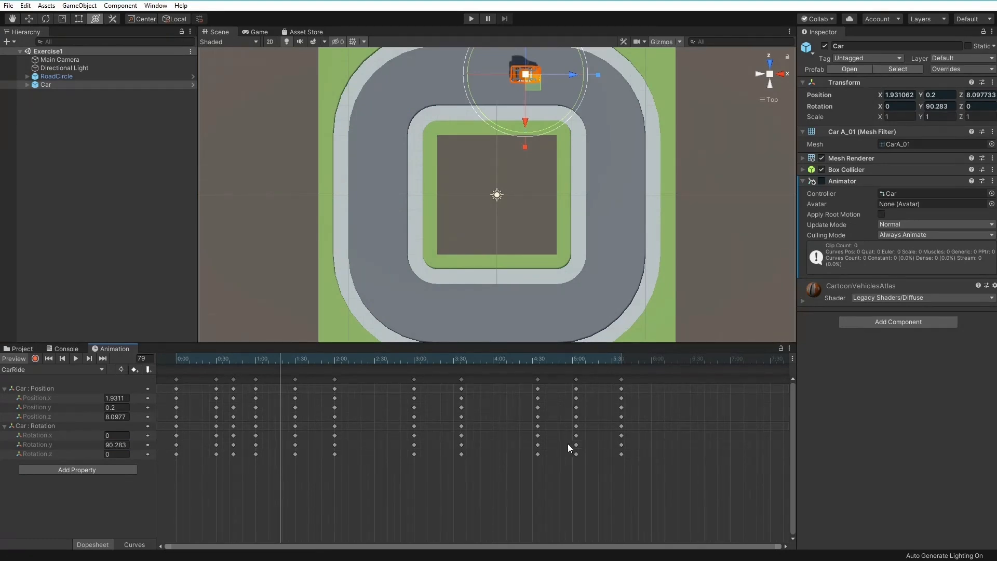
Step: Try keying the Car's Rotation.y at 50 on frame 79 and delete that extra keyframe
{"action": "left_click", "coordinate": [295, 444]}
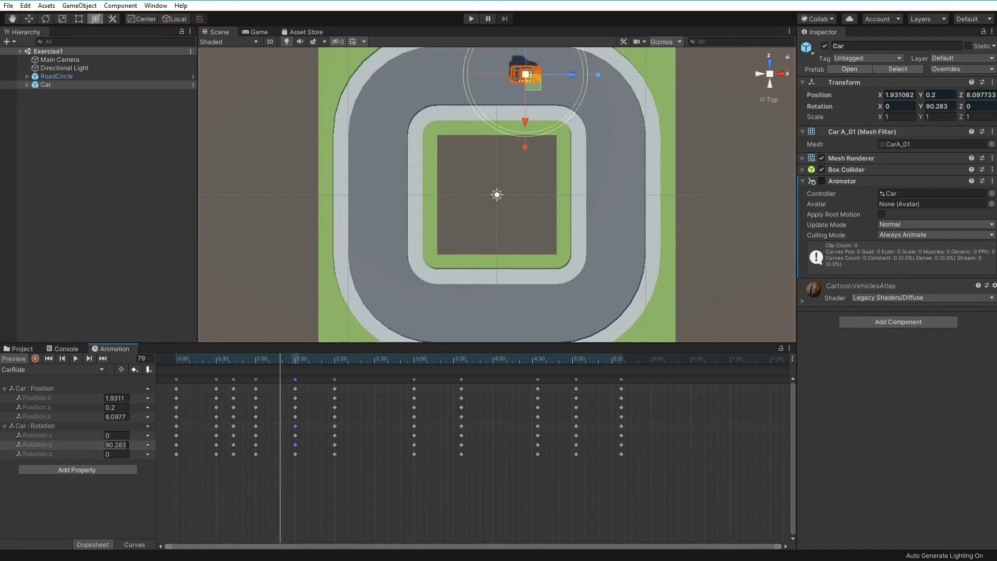
{"action": "left_click_drag", "start_coordinate": [127, 444], "coordinate": [96, 450]}
{"action": "type", "text": "50"}
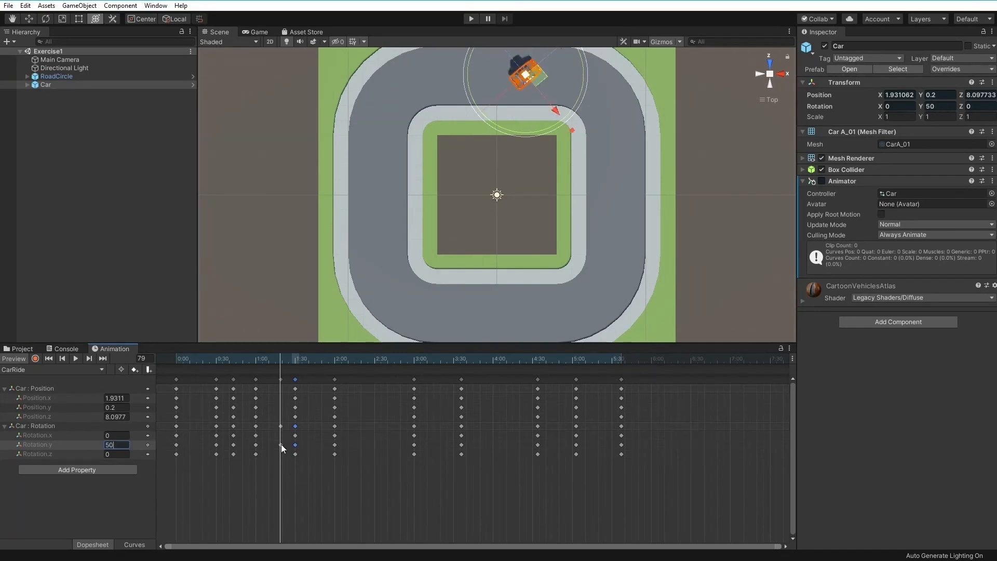
{"action": "left_click", "coordinate": [281, 380]}
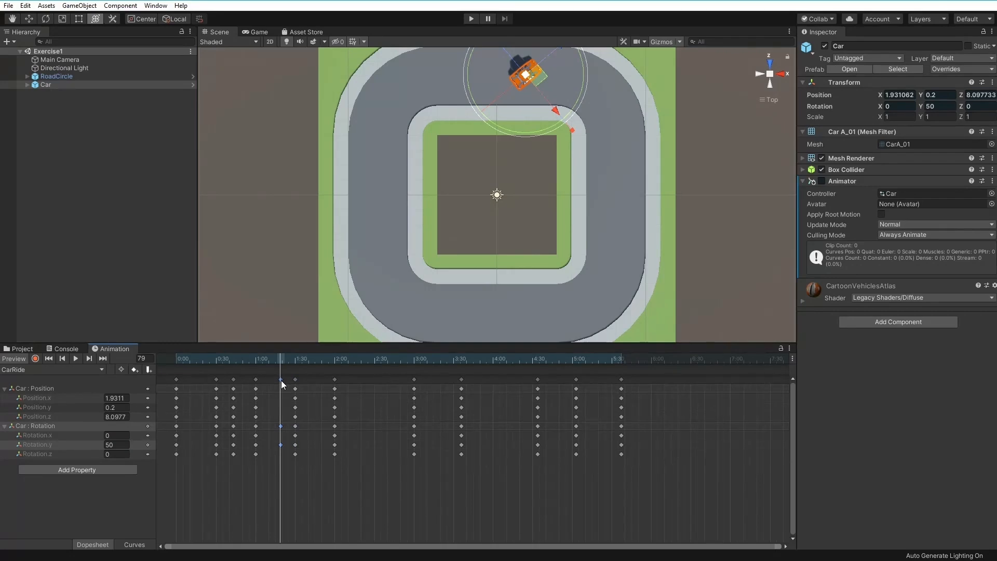
{"action": "key", "text": "Delete"}
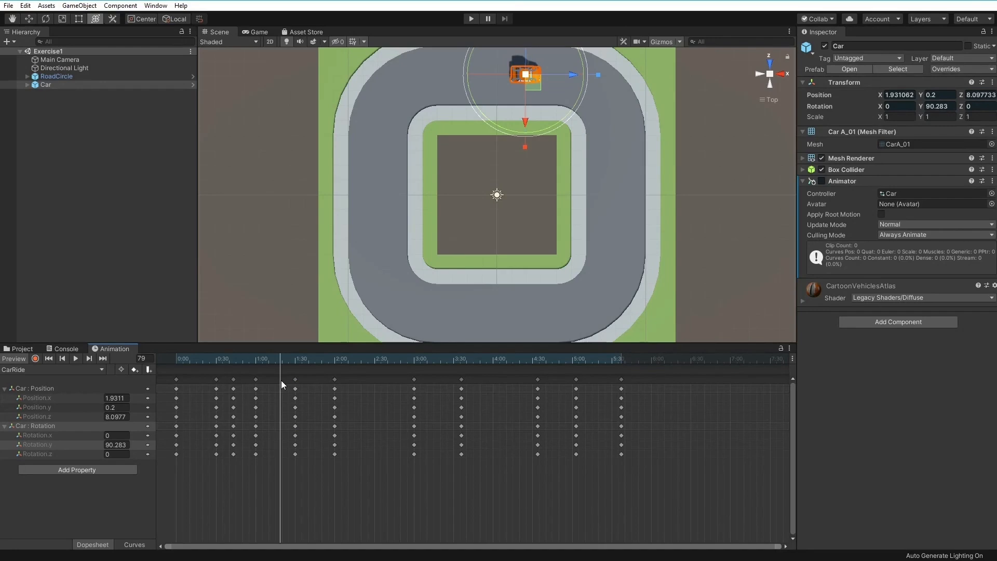
Step: Step backward and forward through the CarRide keyframes to examine the car's pose at each one
{"action": "key", "text": "alt"}
{"action": "key", "text": "alt+comma"}
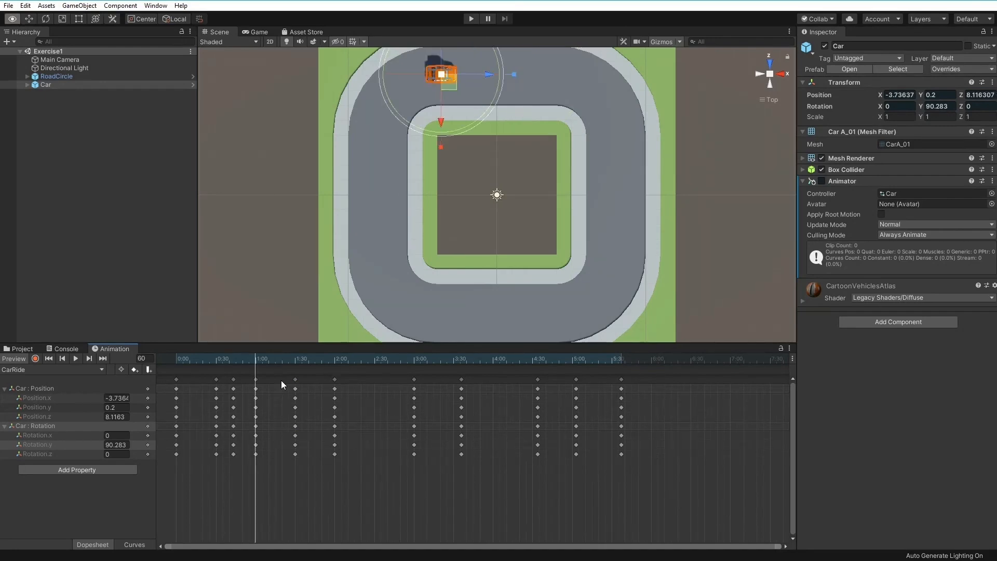
{"action": "key", "text": "alt+comma"}
{"action": "key", "text": "alt+comma"}
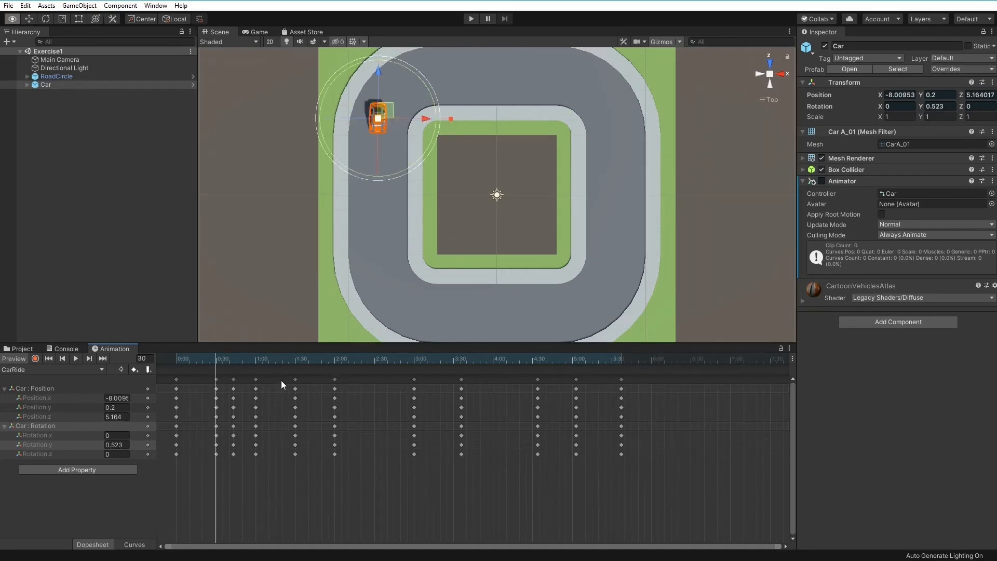
{"action": "key", "text": "alt+period"}
{"action": "key", "text": "alt+period"}
{"action": "key", "text": "alt+period"}
{"action": "key", "text": "alt+period"}
{"action": "key", "text": "alt+period"}
{"action": "key", "text": "alt+period"}
{"action": "key", "text": "alt+period"}
{"action": "key", "text": "alt+comma"}
{"action": "key", "text": "alt+comma"}
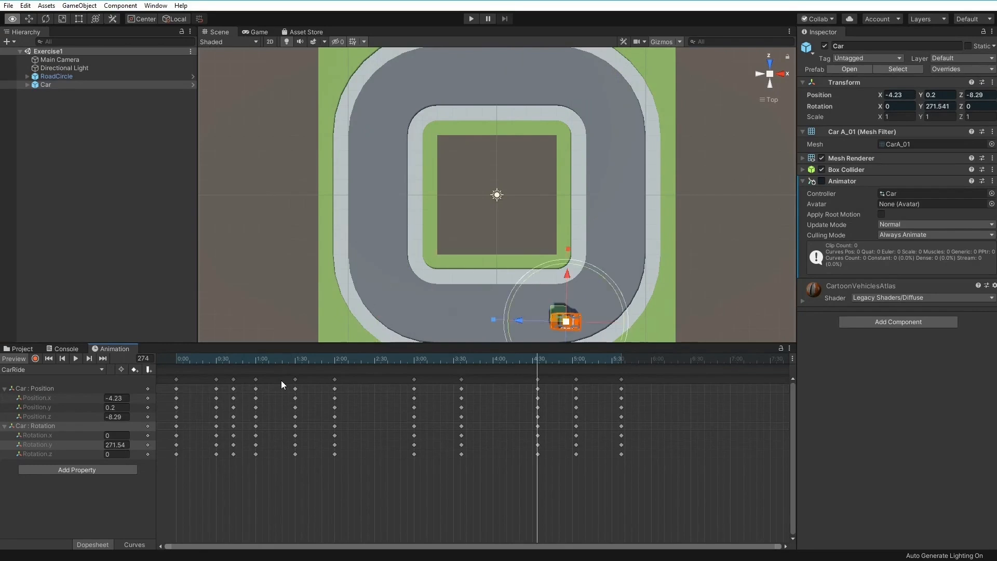
{"action": "key", "text": "alt+comma"}
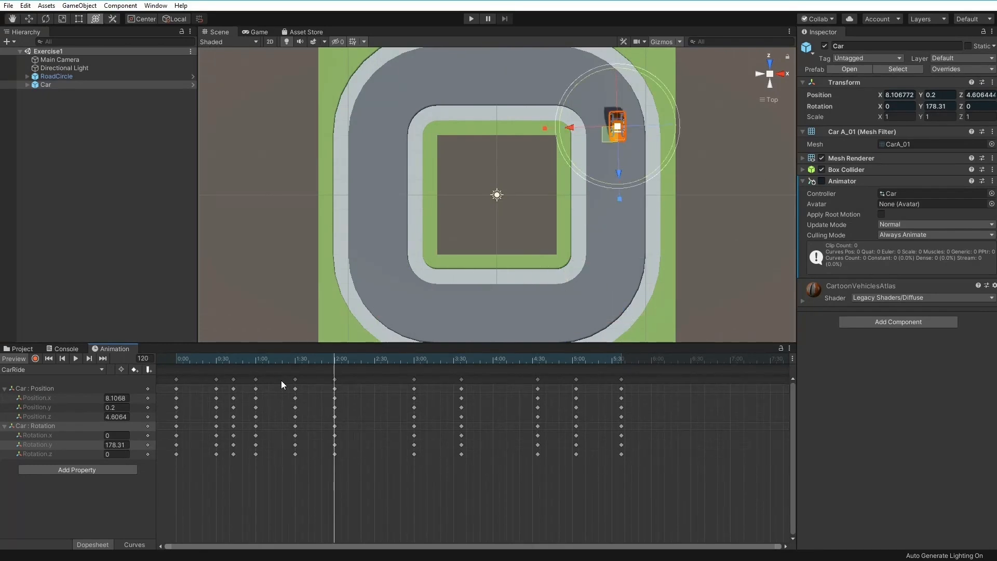
{"action": "left_click", "coordinate": [60, 357]}
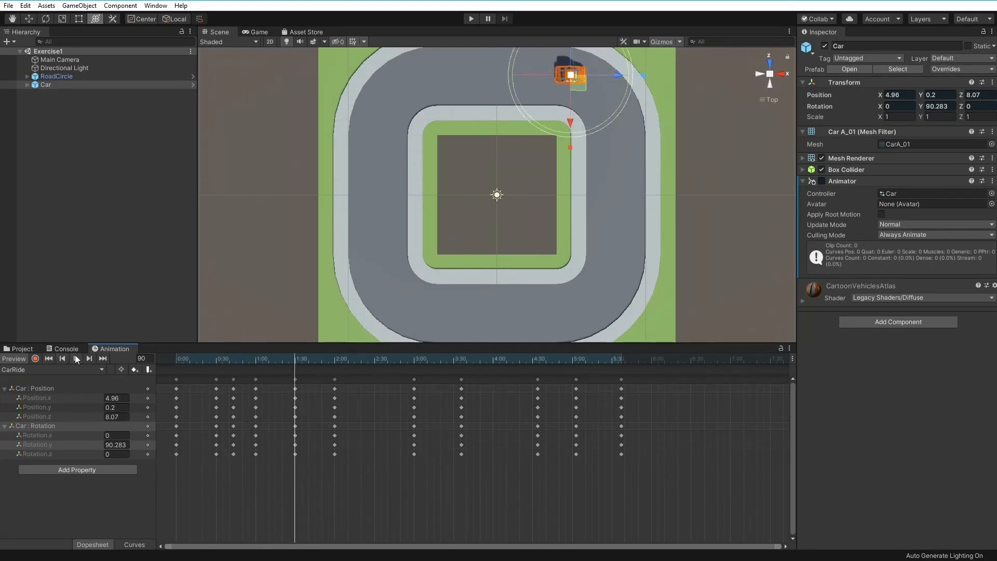
{"action": "left_click", "coordinate": [89, 358]}
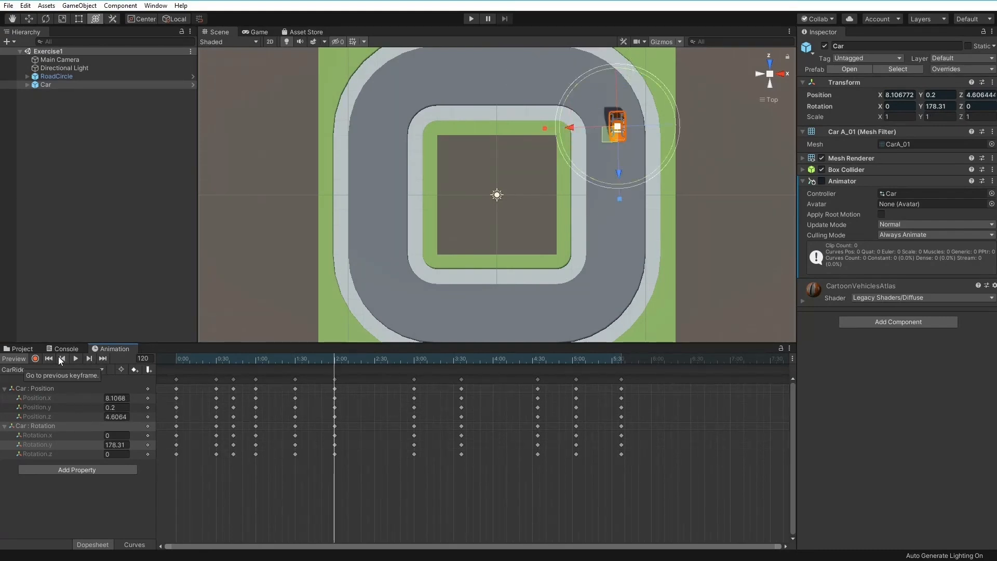
{"action": "left_click", "coordinate": [60, 358]}
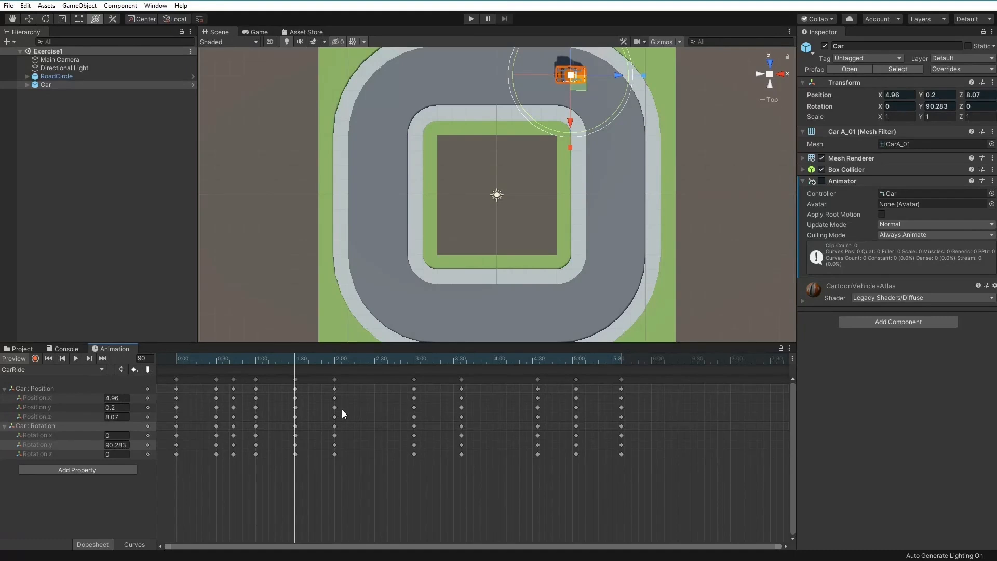
Step: Play back the clip and examine the Rotation.y animation curve between about 1:30 and 3:00
{"action": "scroll", "coordinate": [335, 409], "scroll_direction": "up", "scroll_amount": 2}
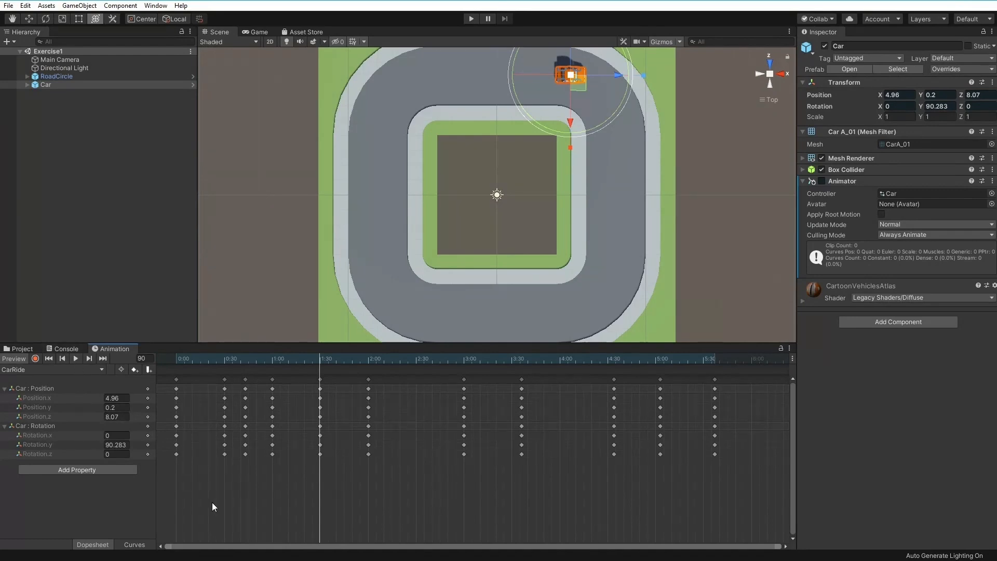
{"action": "key", "text": "space"}
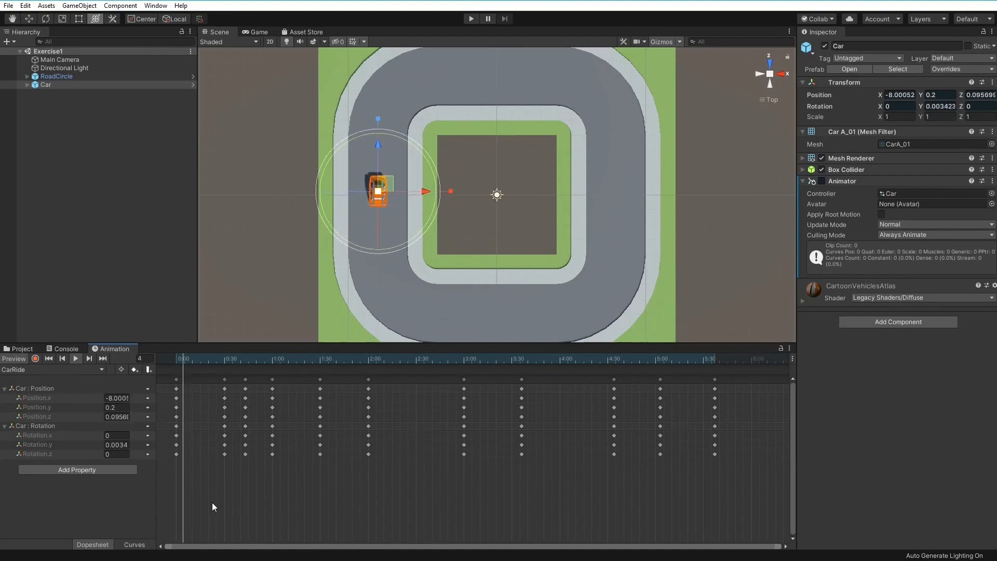
{"action": "left_click", "coordinate": [134, 544]}
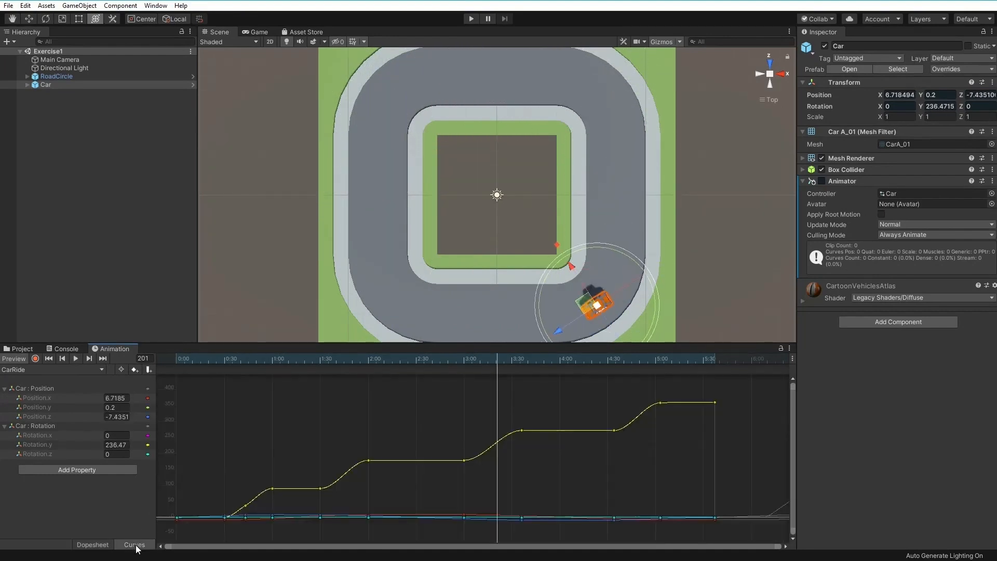
{"action": "scroll", "coordinate": [359, 475], "scroll_direction": "up", "scroll_amount": 10}
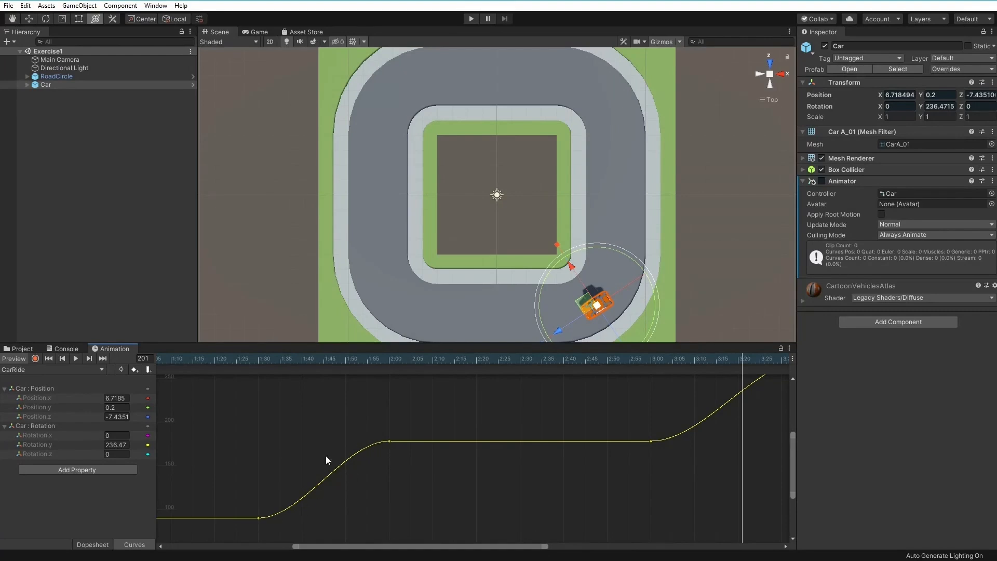
{"action": "scroll", "coordinate": [373, 446], "scroll_direction": "up", "scroll_amount": 2}
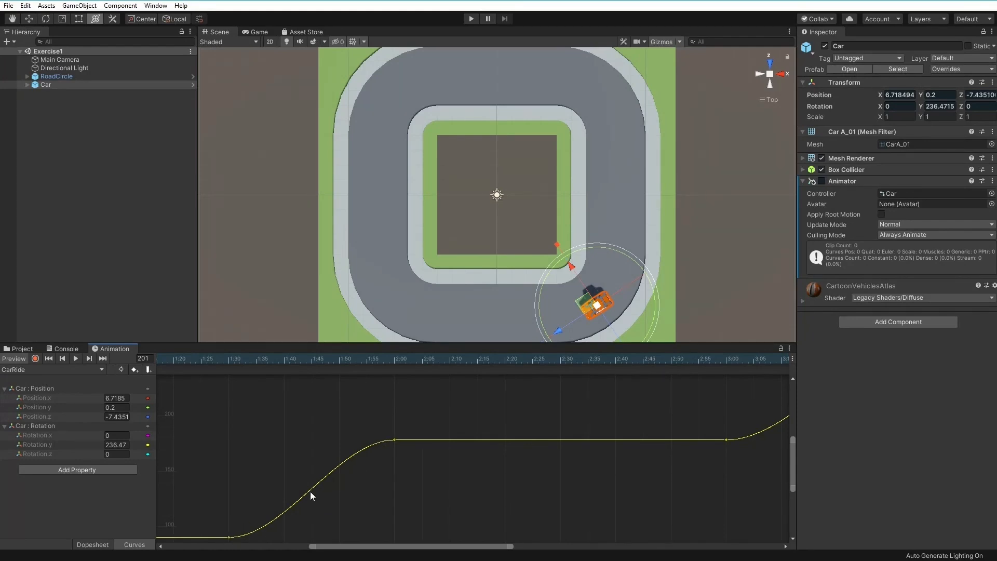
{"action": "scroll", "coordinate": [346, 501], "scroll_direction": "up", "scroll_amount": 1}
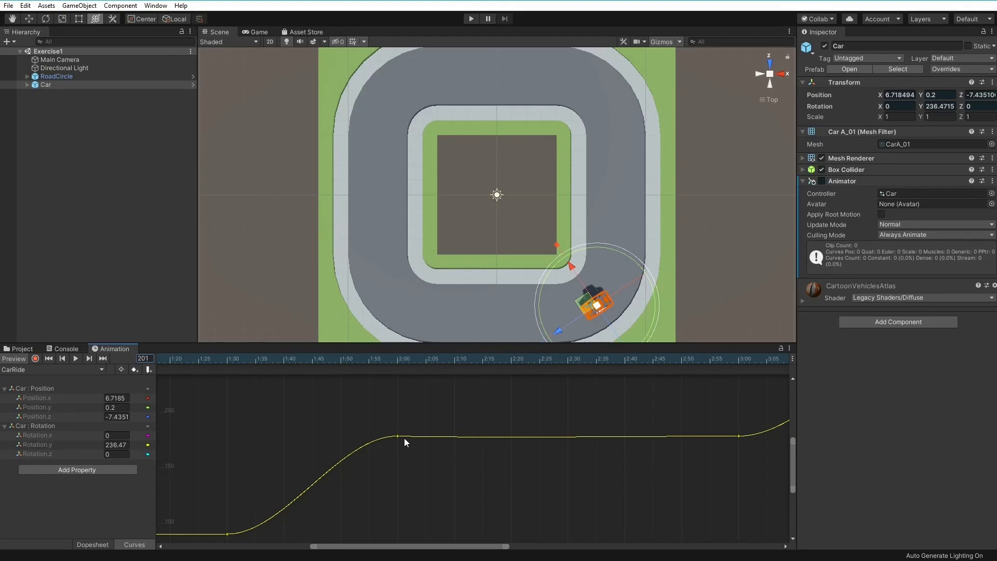
Step: Try tilting the tangent of the Rotation.y key at 2:00 upward and undo the curve change
{"action": "left_click", "coordinate": [398, 435]}
{"action": "left_click_drag", "start_coordinate": [370, 438], "coordinate": [373, 404]}
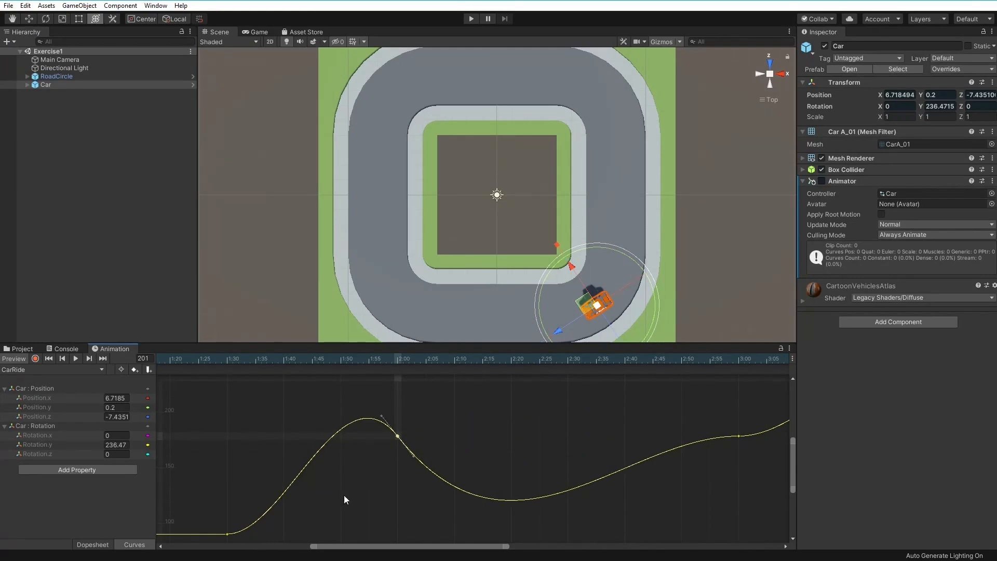
{"action": "key", "text": "ctrl+z"}
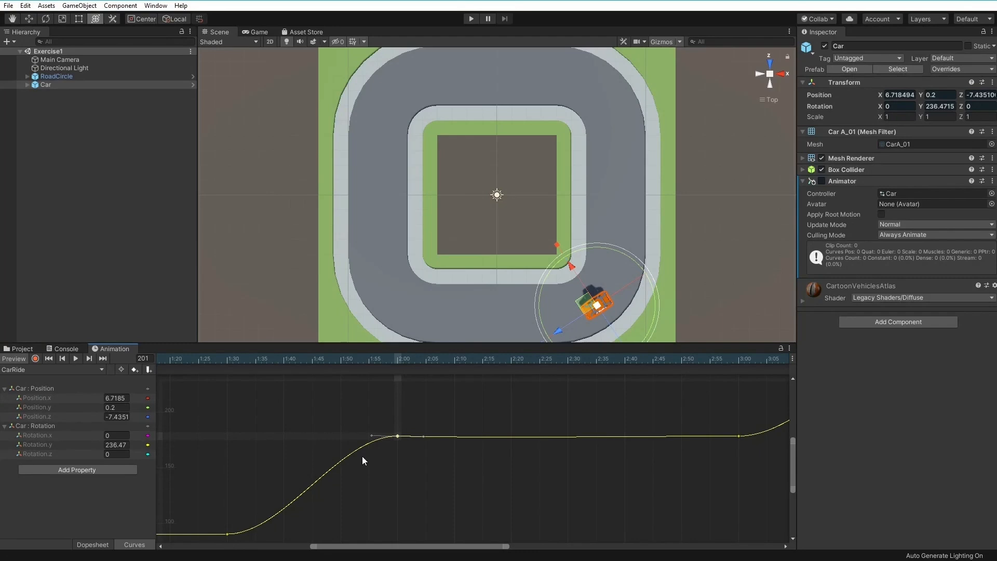
Step: Set both tangents of all position and rotation keys in the CarRide curves to Linear
{"action": "key", "text": "a"}
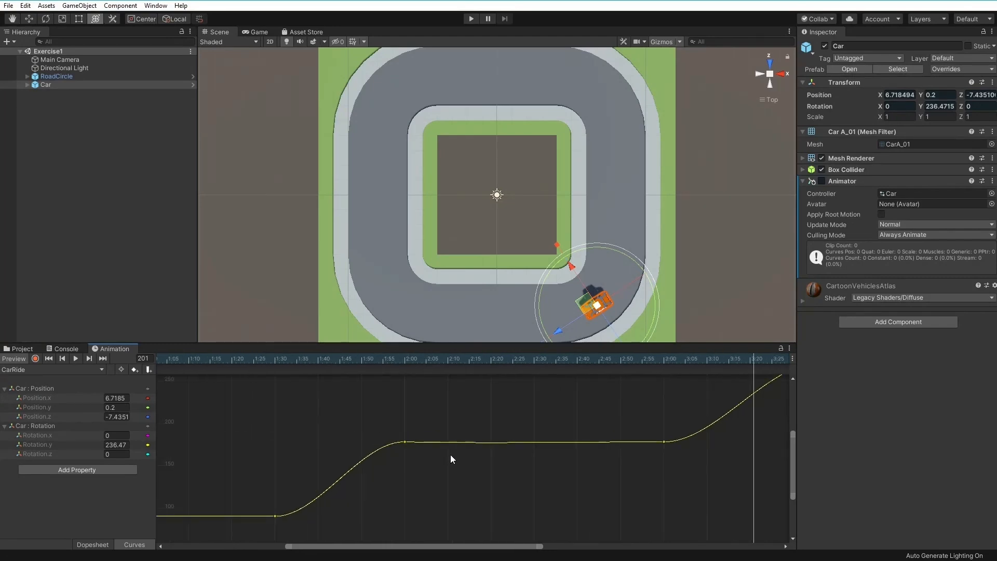
{"action": "scroll", "coordinate": [442, 461], "scroll_direction": "down", "scroll_amount": 3}
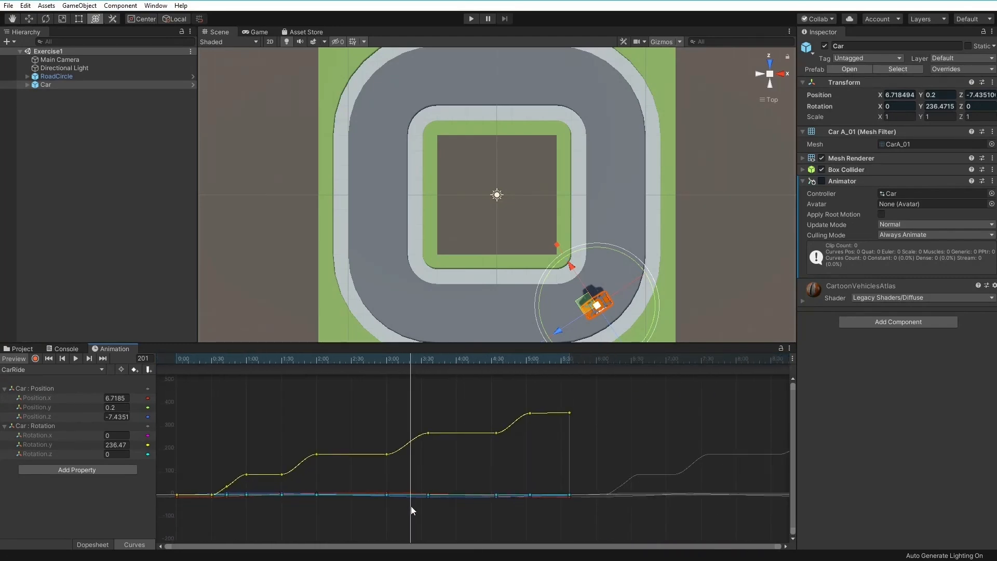
{"action": "key", "text": "ctrl+a"}
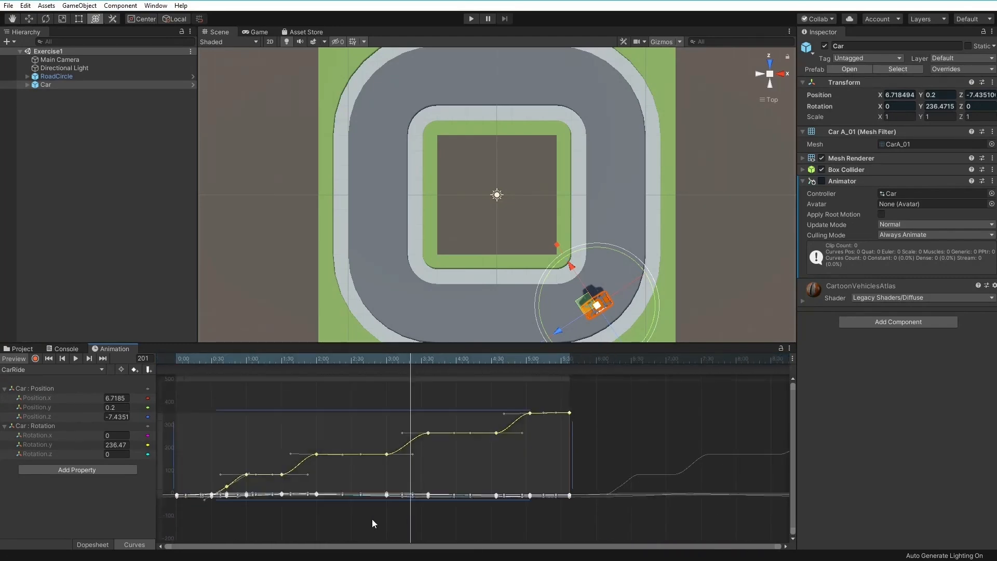
{"action": "right_click", "coordinate": [427, 433]}
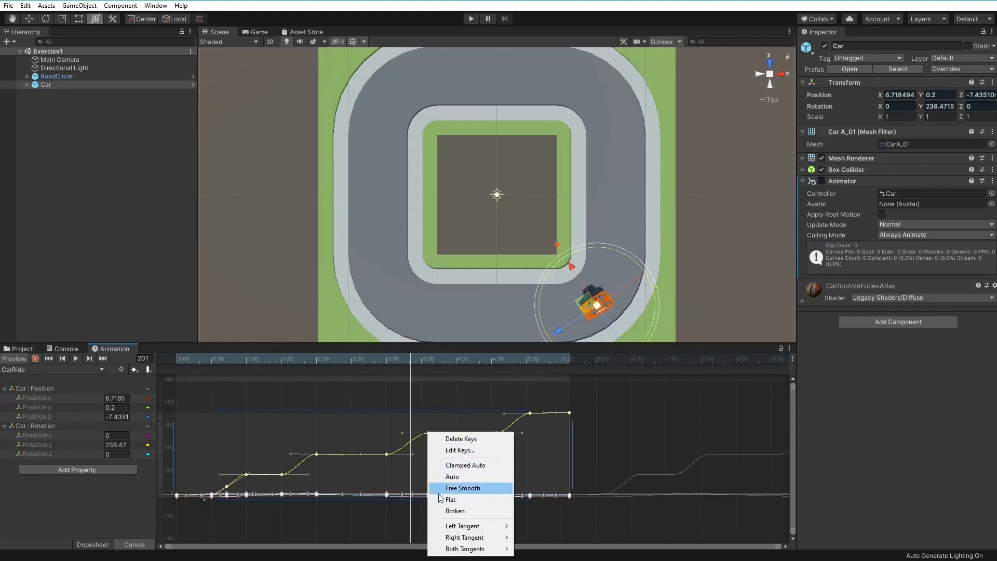
{"action": "mouse_move", "coordinate": [469, 549]}
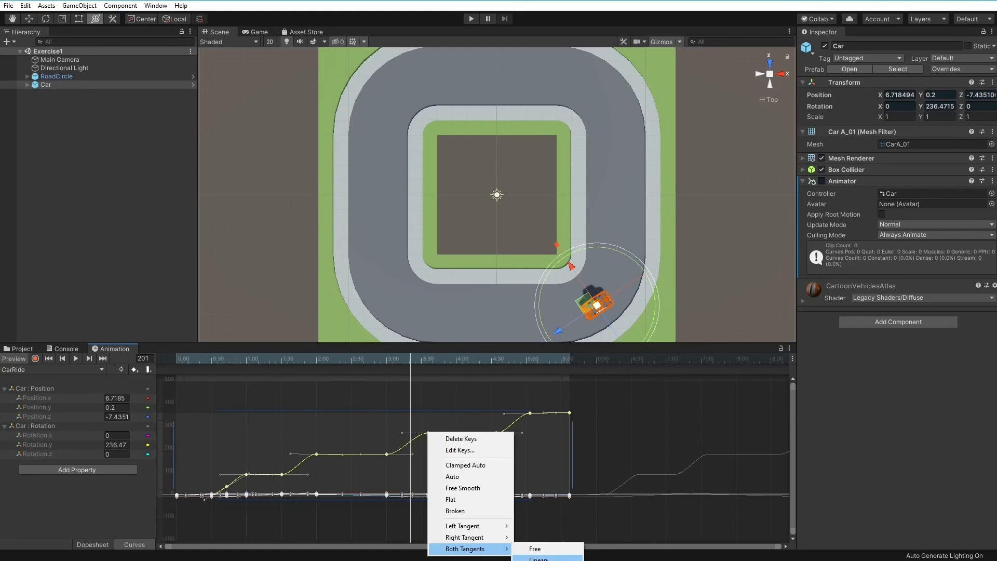
{"action": "left_click", "coordinate": [540, 558]}
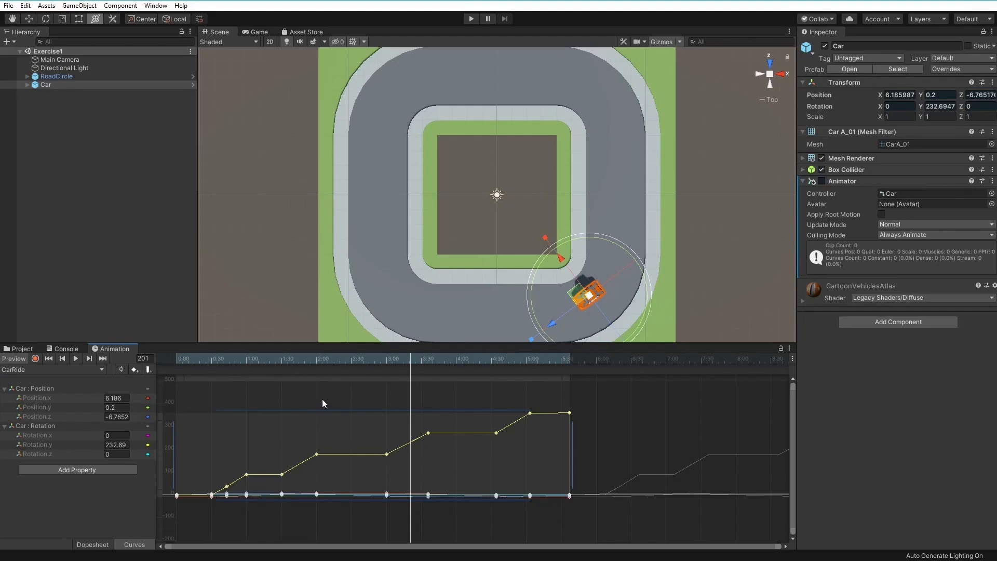
Step: Check the car's lap in the clip preview and in Play mode, and return to the project's assets
{"action": "left_click", "coordinate": [290, 396]}
{"action": "left_click", "coordinate": [76, 358]}
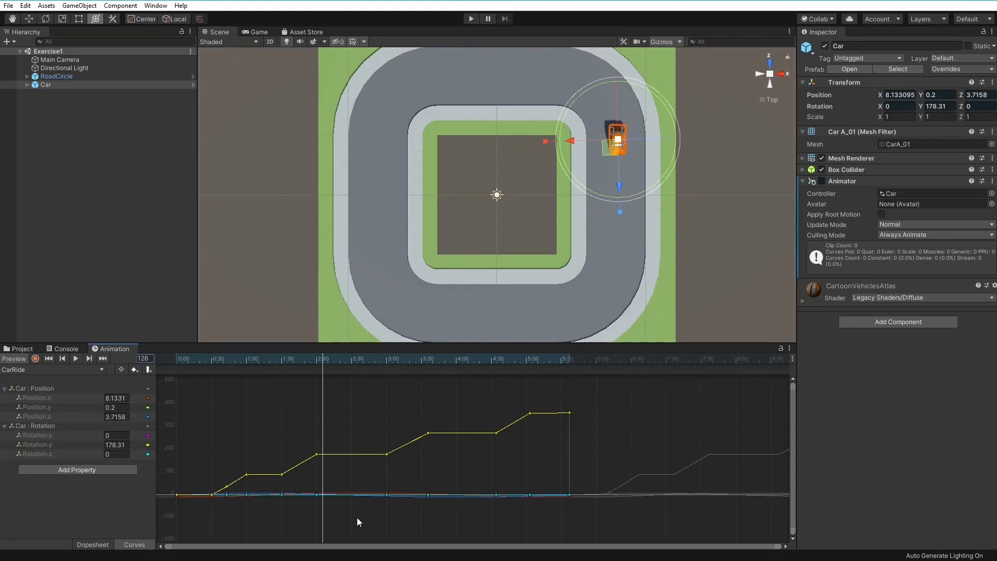
{"action": "left_click", "coordinate": [471, 19]}
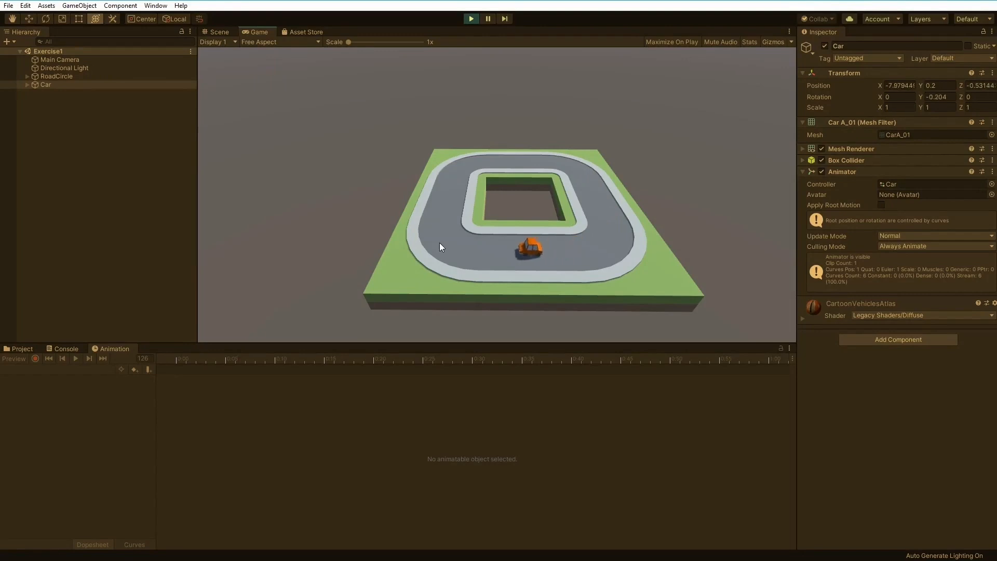
{"action": "left_click", "coordinate": [470, 19]}
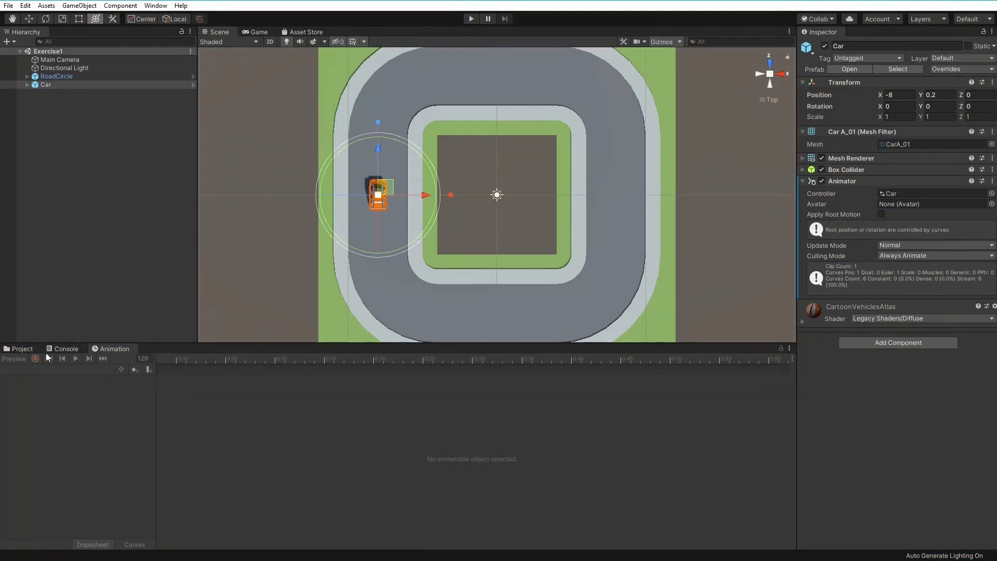
{"action": "left_click", "coordinate": [26, 349]}
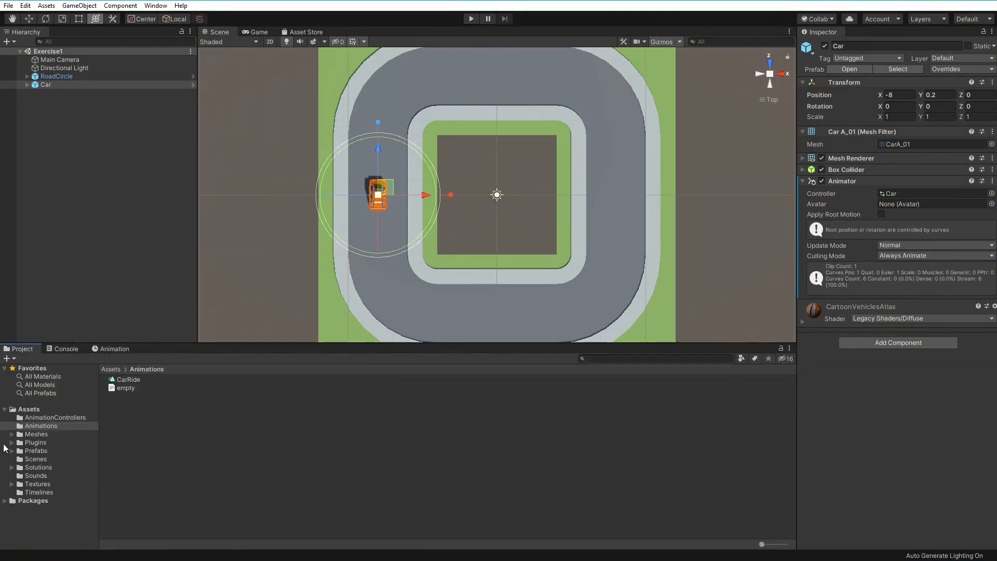
Step: Turn off Loop Time for the CarRide clip and check the car's single lap in Play mode
{"action": "left_click", "coordinate": [128, 380]}
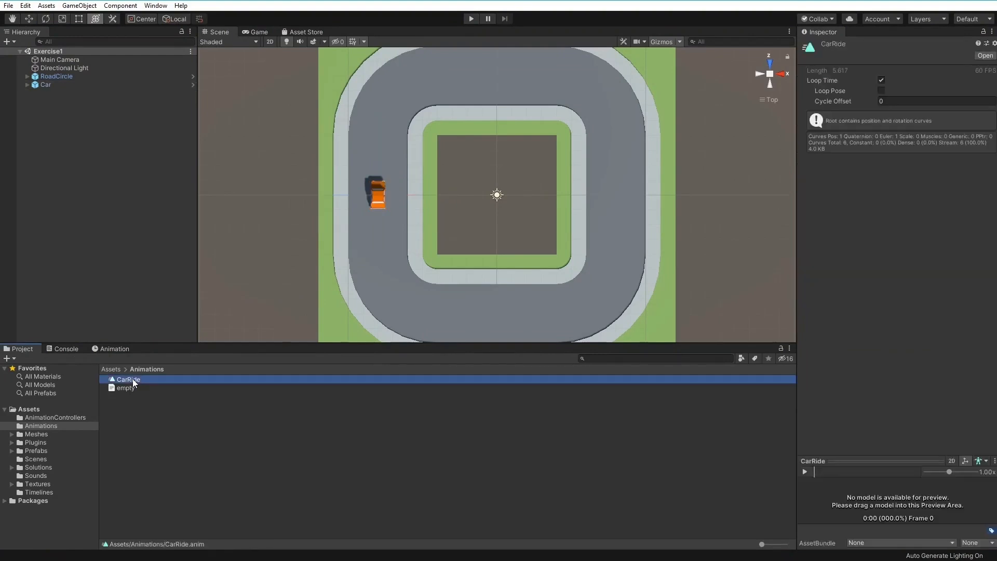
{"action": "left_click", "coordinate": [881, 80]}
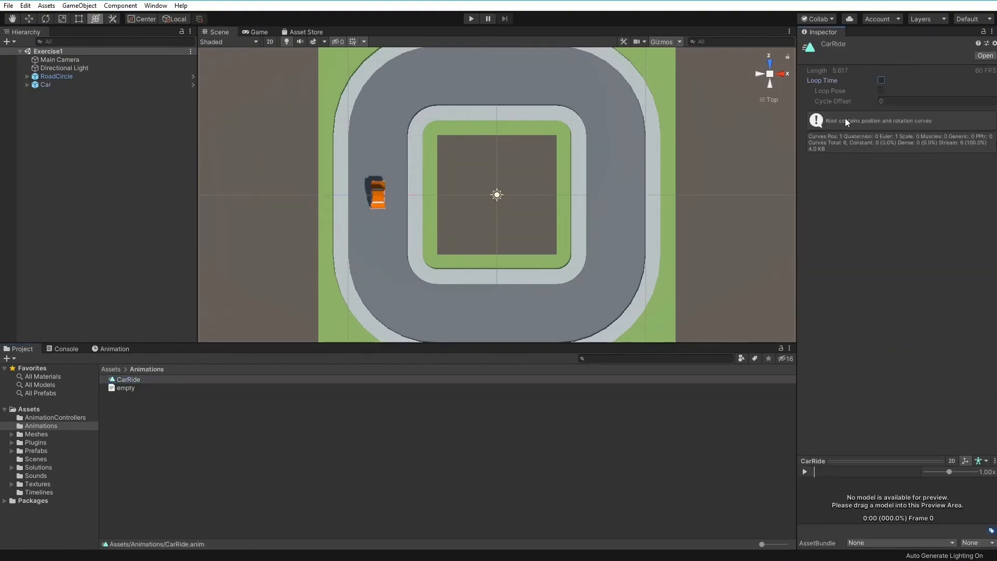
{"action": "left_click", "coordinate": [469, 18]}
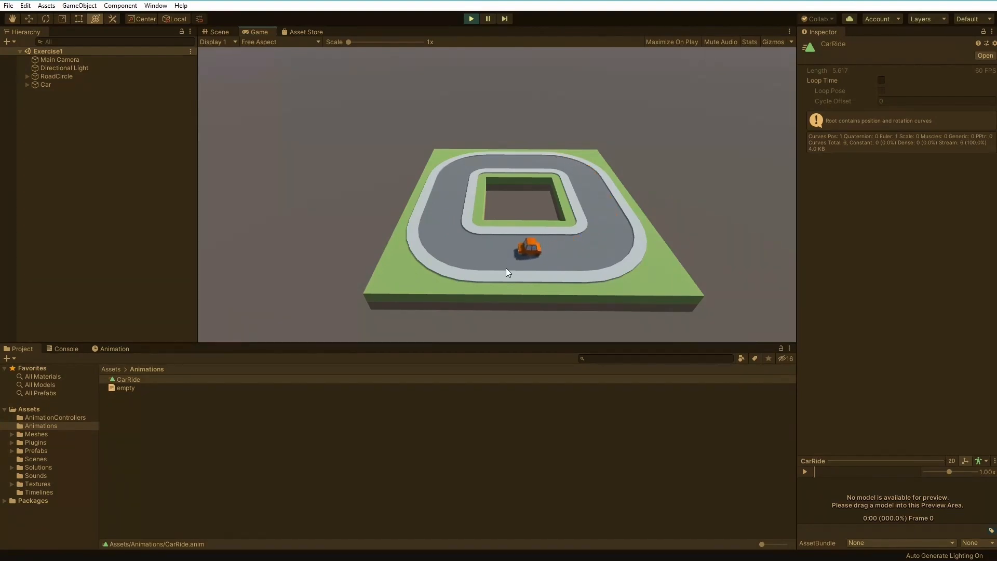
{"action": "key", "text": "ctrl+p"}
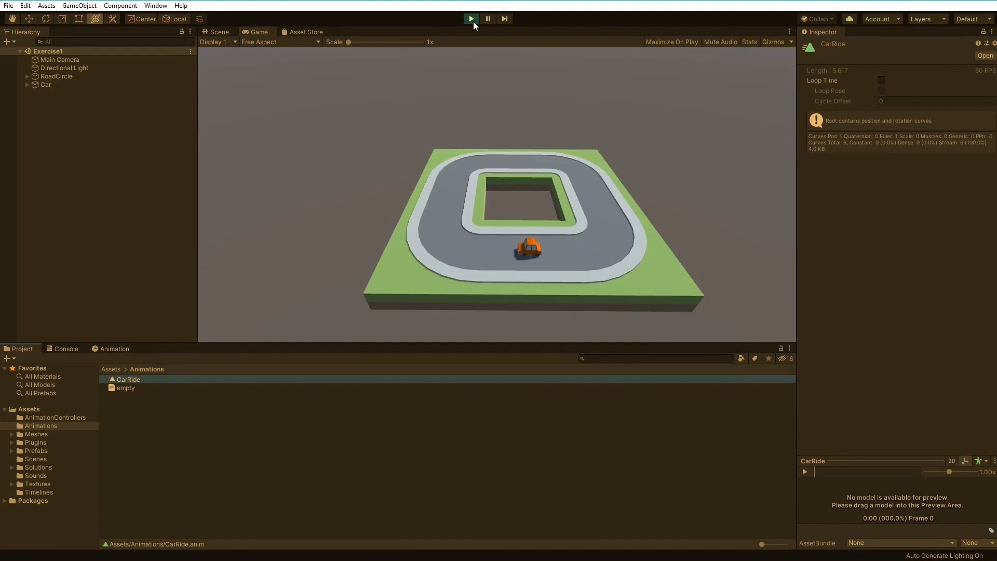
{"action": "left_click", "coordinate": [471, 19]}
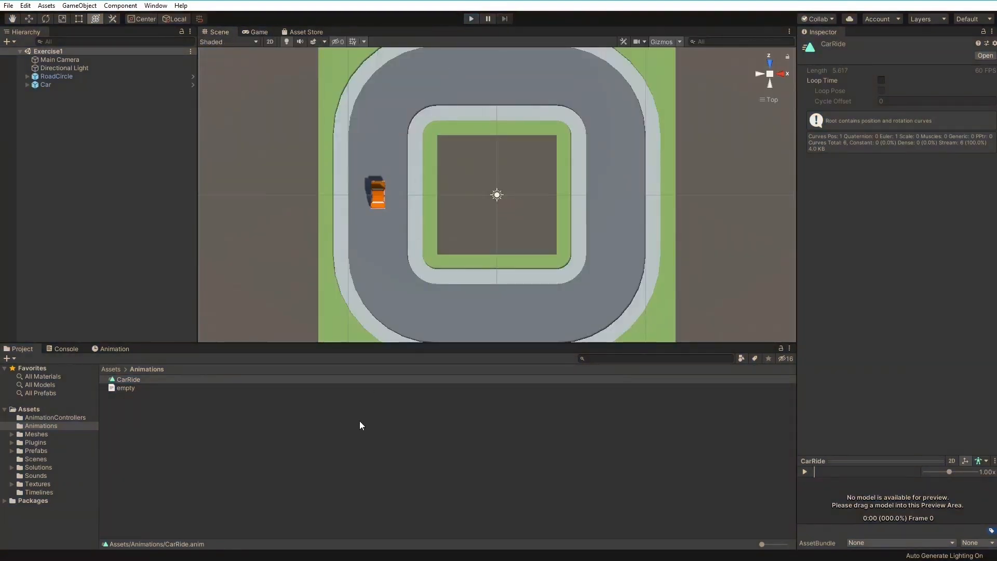
{"action": "left_click", "coordinate": [259, 461]}
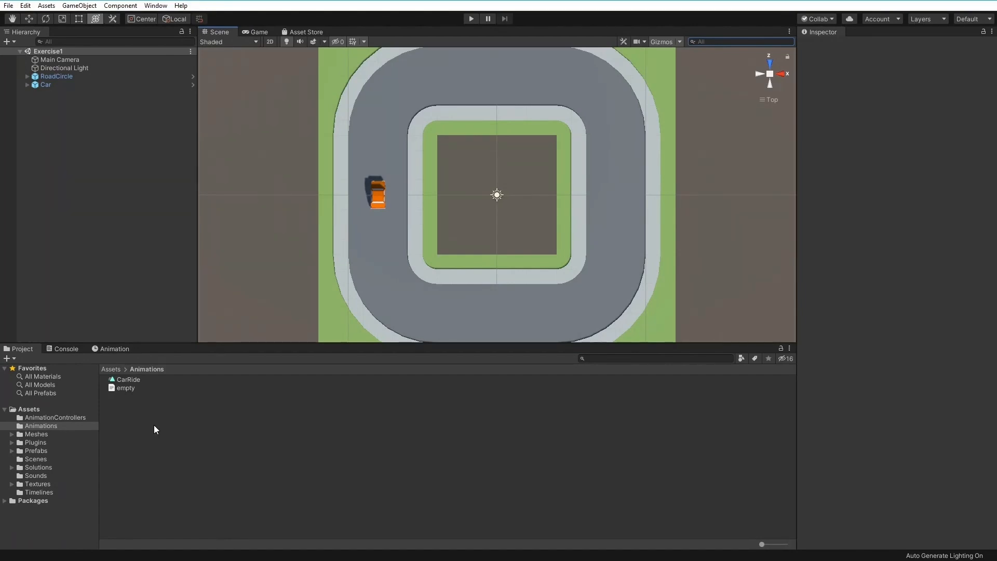
Step: Locate the Car controller in the AnimationControllers folder and examine its state graph from the Car's Animator component
{"action": "left_click", "coordinate": [74, 417]}
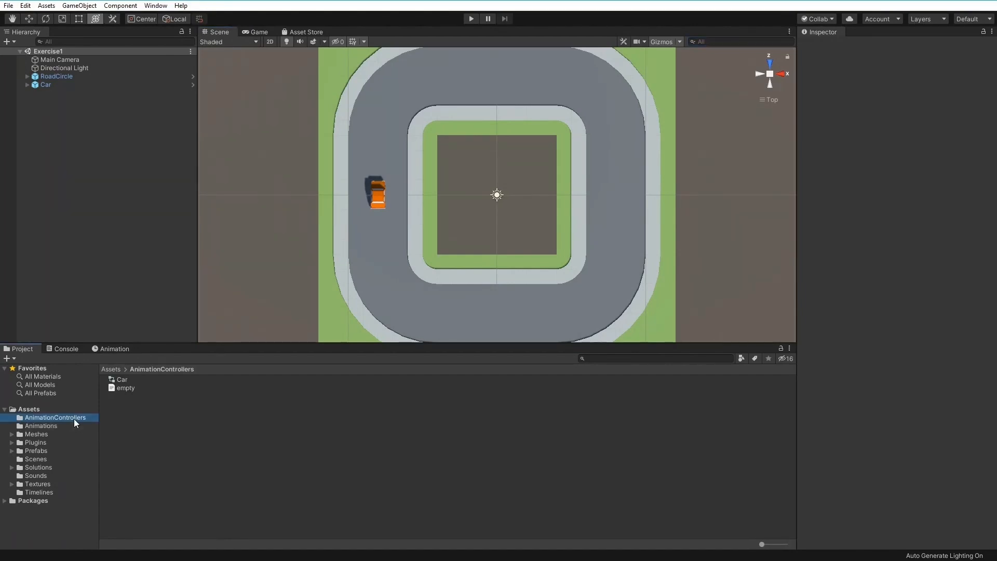
{"action": "left_click", "coordinate": [122, 380]}
{"action": "left_click", "coordinate": [52, 85]}
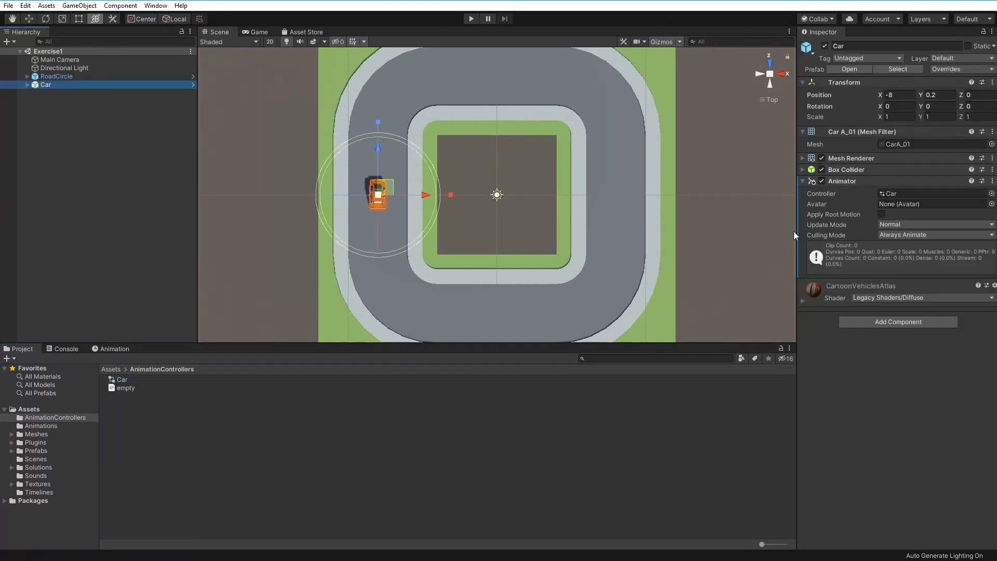
{"action": "double_click", "coordinate": [893, 192]}
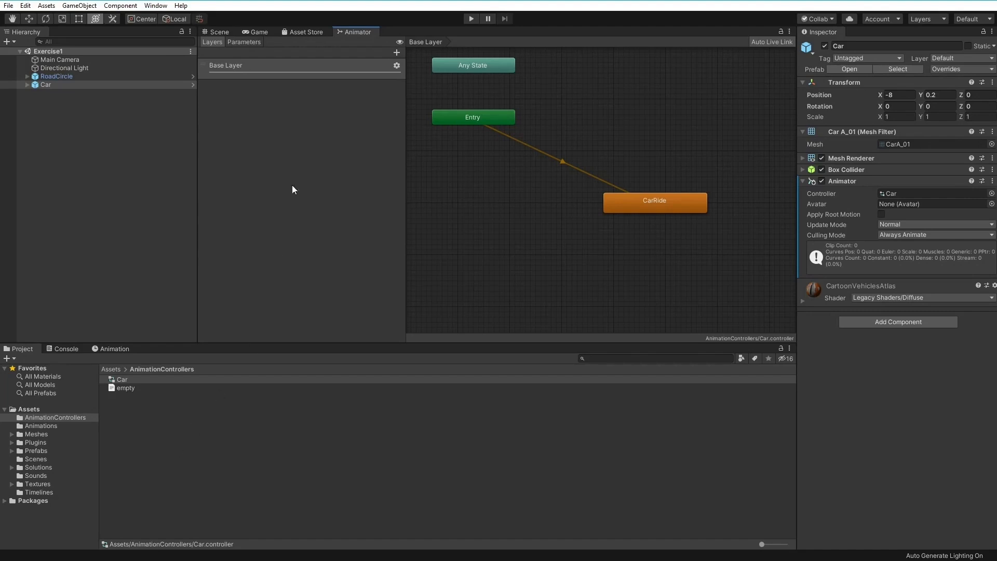
{"action": "left_click", "coordinate": [225, 32]}
Step: Create a new animation clip for the Car named MoveForward in the Animations folder
{"action": "left_click", "coordinate": [55, 83]}
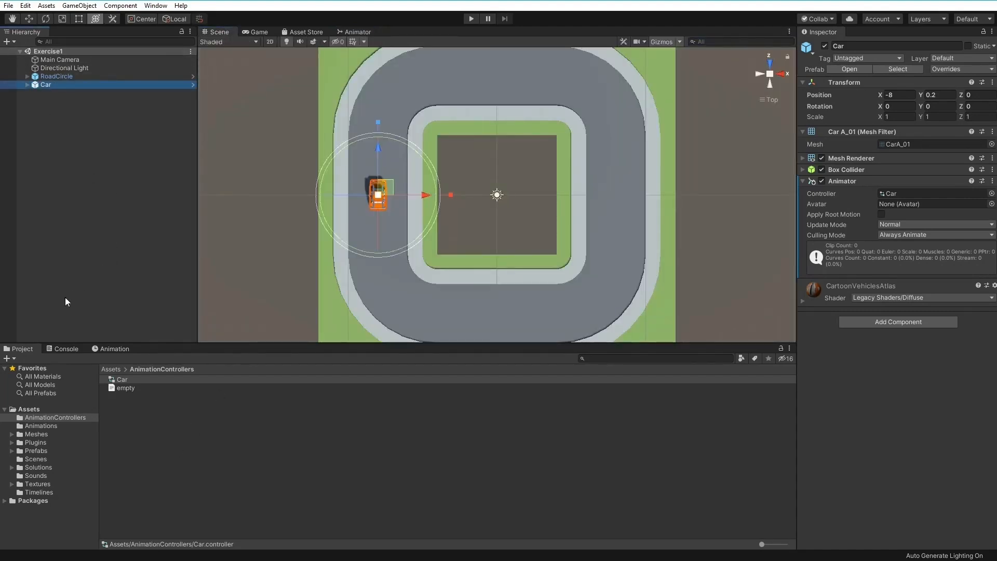
{"action": "left_click", "coordinate": [114, 349]}
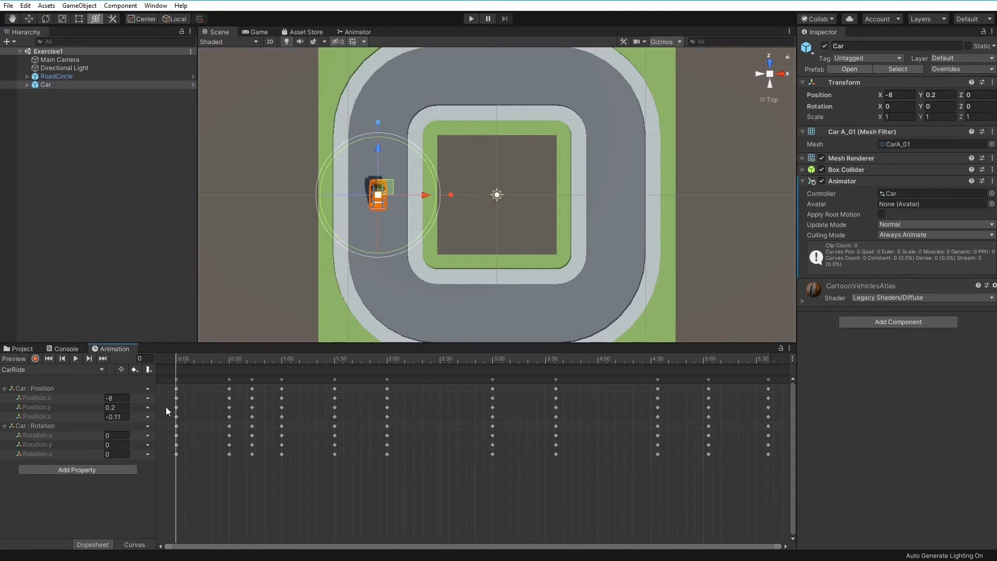
{"action": "left_click", "coordinate": [101, 369]}
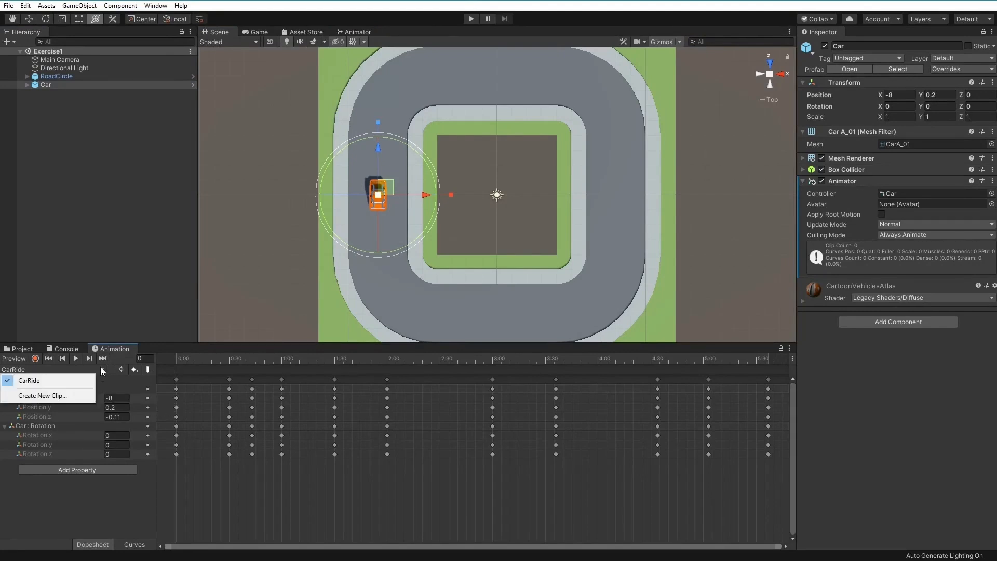
{"action": "left_click", "coordinate": [37, 395]}
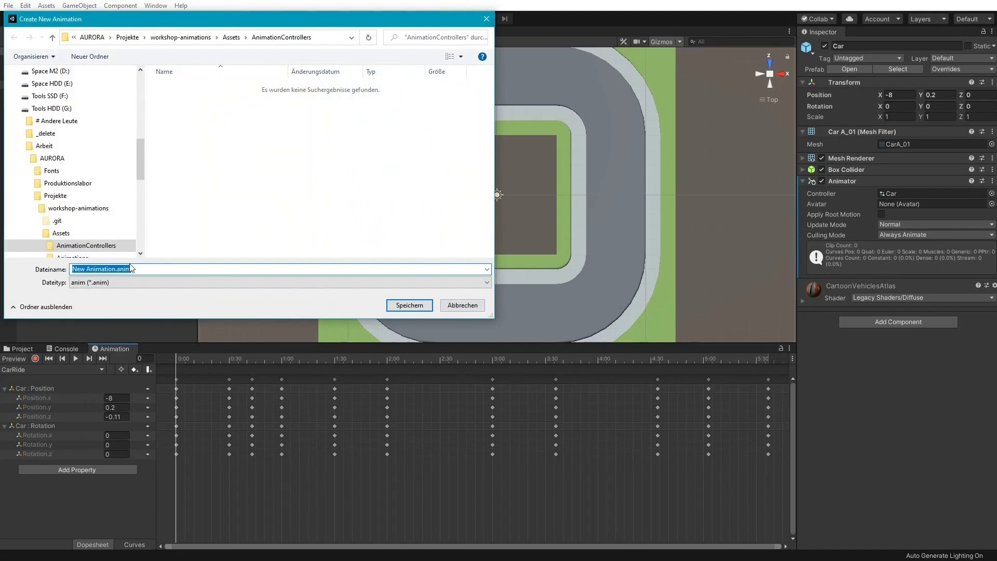
{"action": "type", "text": "MoveForward"}
{"action": "scroll", "coordinate": [115, 246], "scroll_direction": "down", "scroll_amount": 1}
{"action": "left_click", "coordinate": [106, 225]}
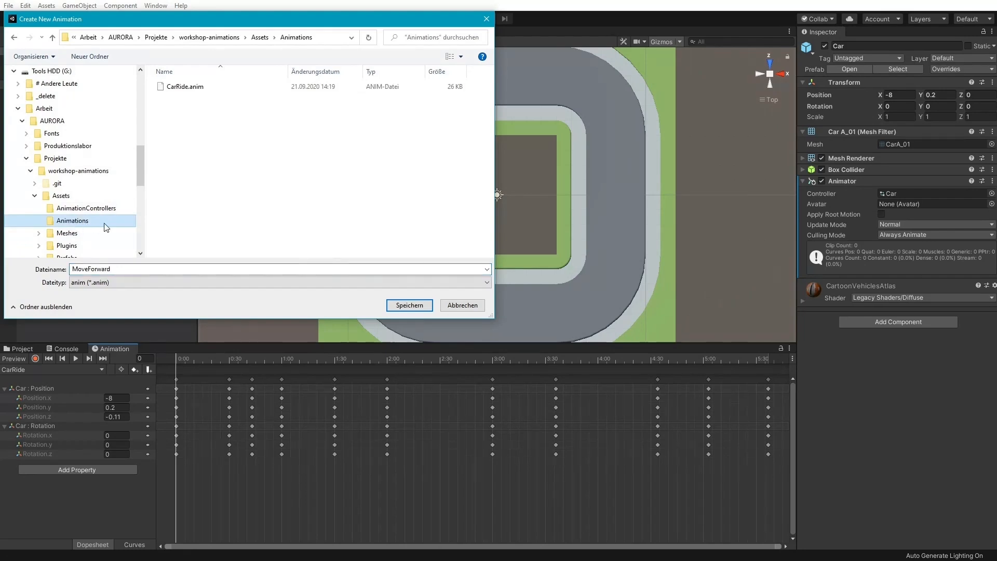
{"action": "left_click", "coordinate": [401, 306]}
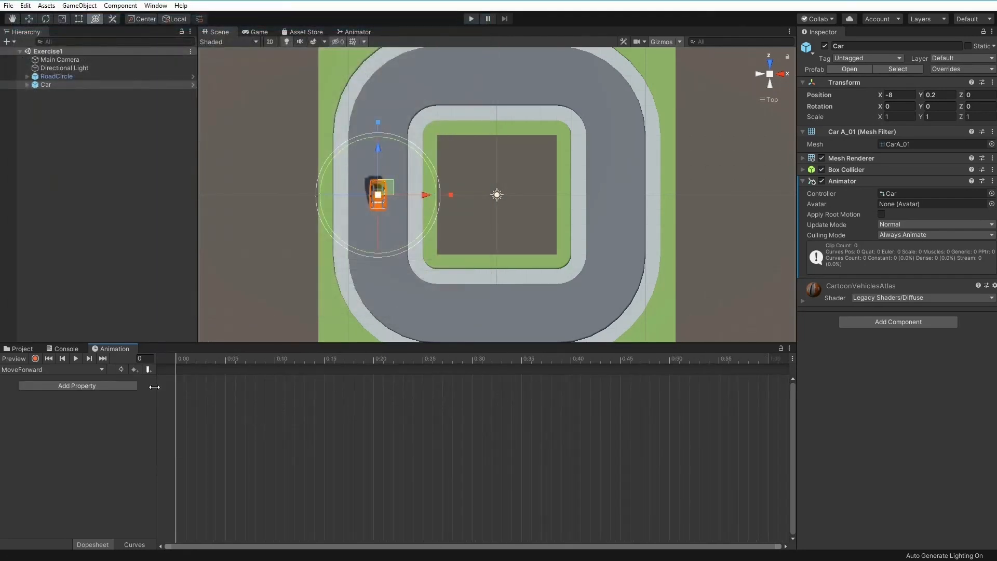
Step: Record Car position keyframes in MoveForward with Z at about 0.11 at 0:00 and 5.79 at 0:30
{"action": "left_click", "coordinate": [35, 358]}
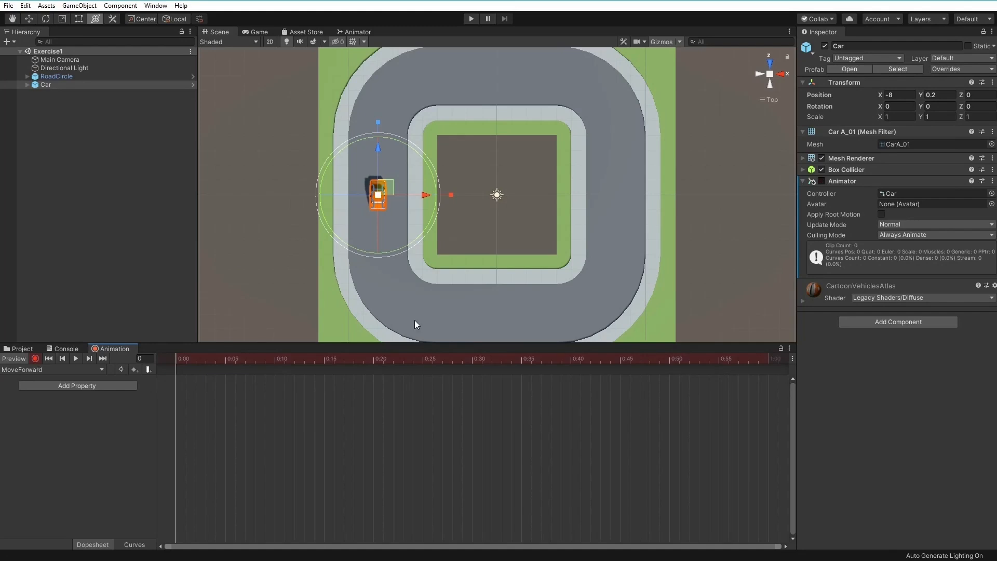
{"action": "left_click_drag", "start_coordinate": [381, 146], "coordinate": [381, 144]}
{"action": "left_click", "coordinate": [216, 358]}
{"action": "left_click_drag", "start_coordinate": [272, 359], "coordinate": [471, 358]}
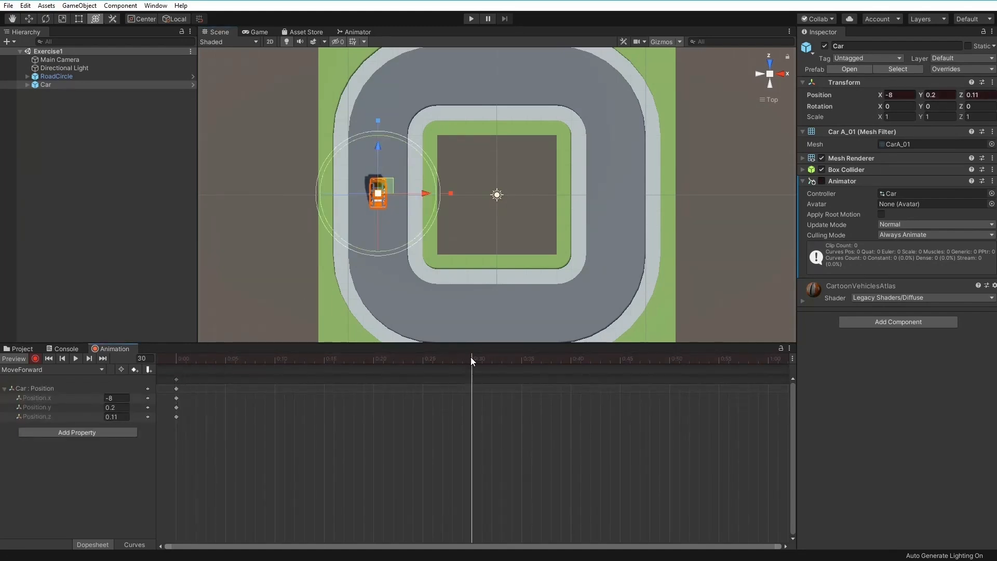
{"action": "left_click_drag", "start_coordinate": [380, 140], "coordinate": [406, 65]}
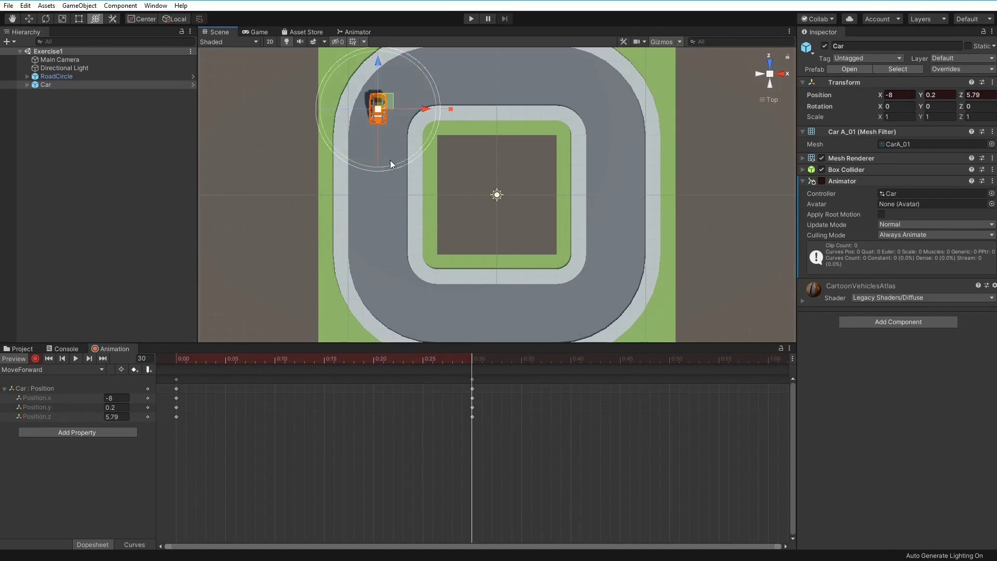
{"action": "left_click", "coordinate": [34, 358]}
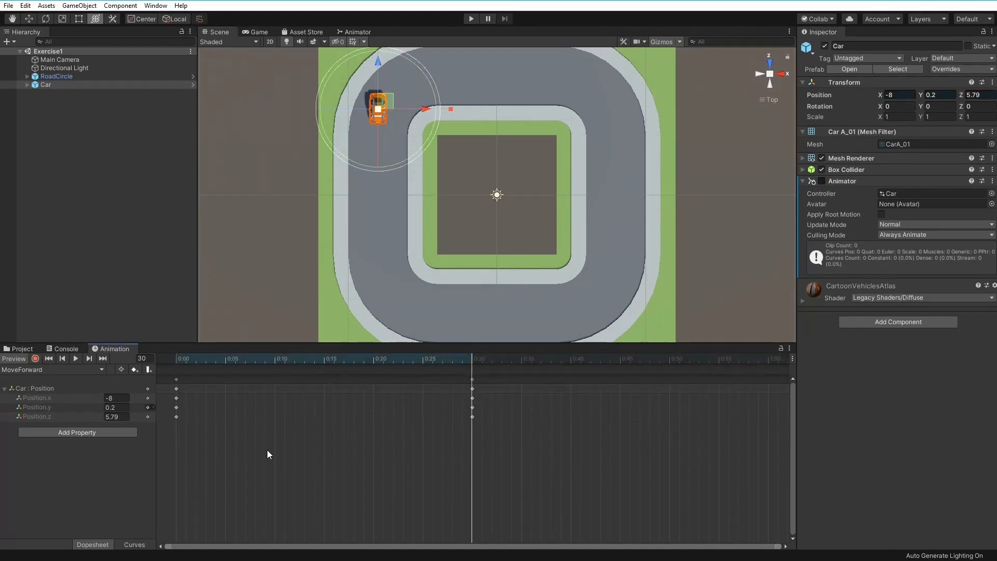
{"action": "key", "text": "f"}
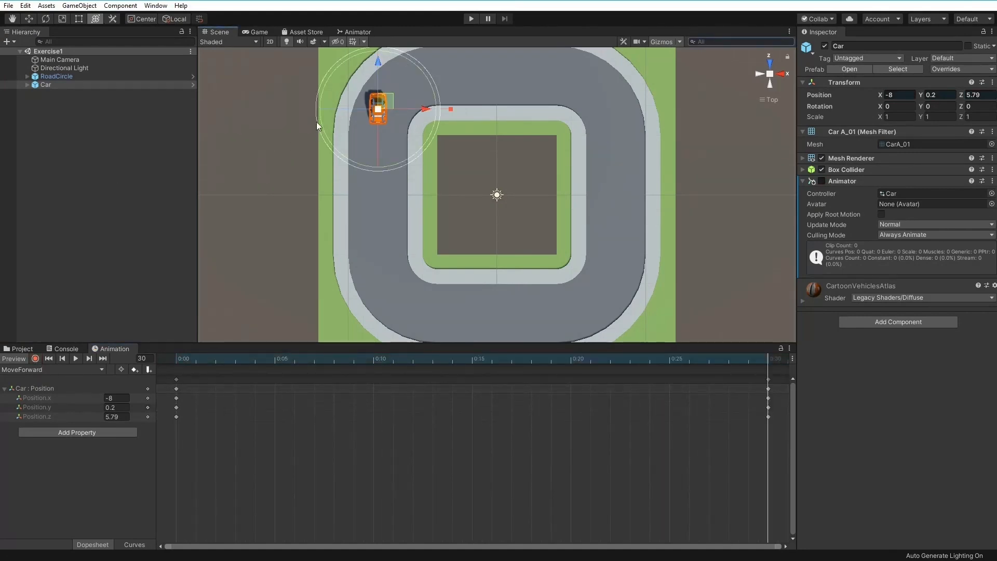
Step: Check in Play mode which clip the car runs and return to the Animator state graph
{"action": "left_click", "coordinate": [358, 33]}
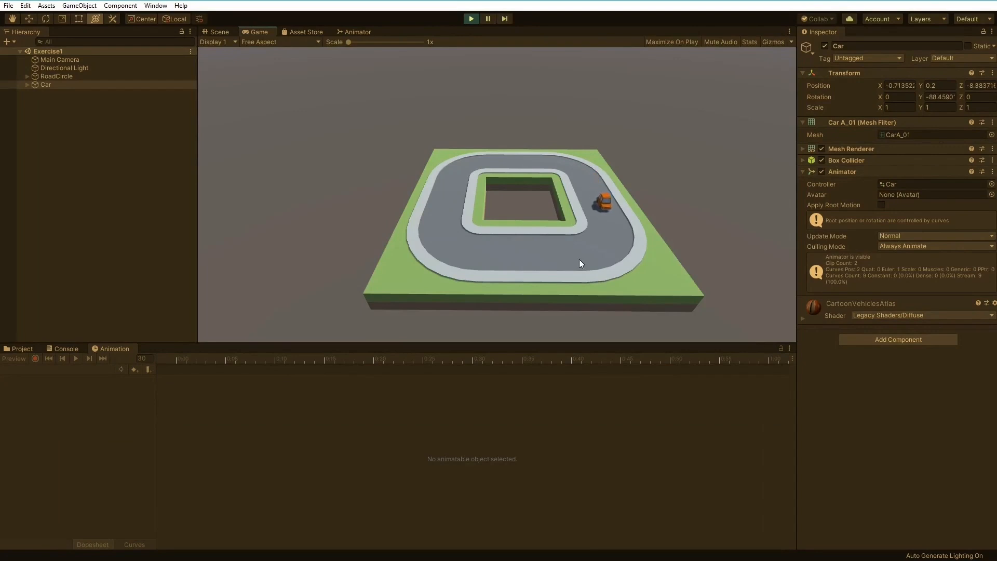
{"action": "left_click", "coordinate": [471, 18]}
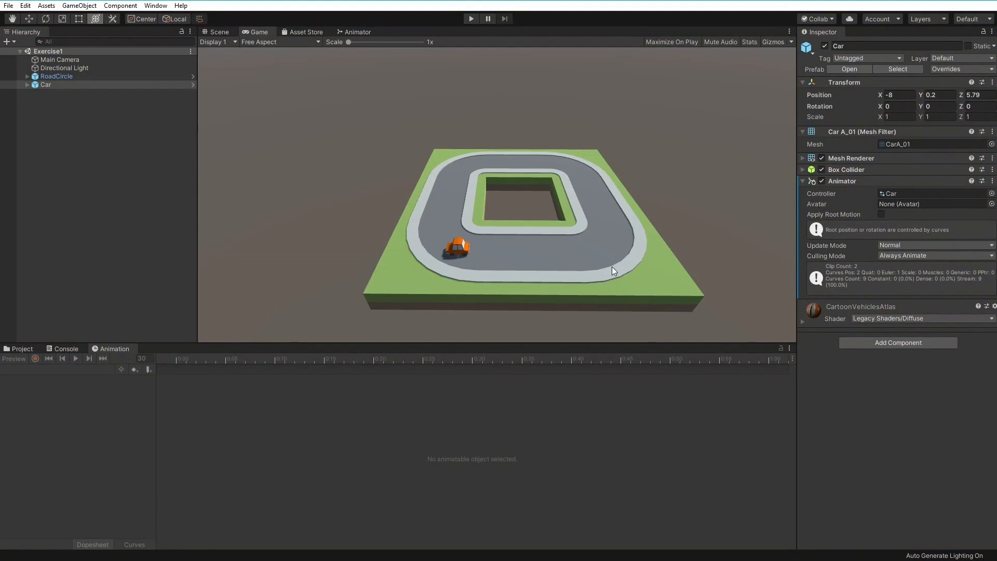
{"action": "left_click", "coordinate": [347, 32]}
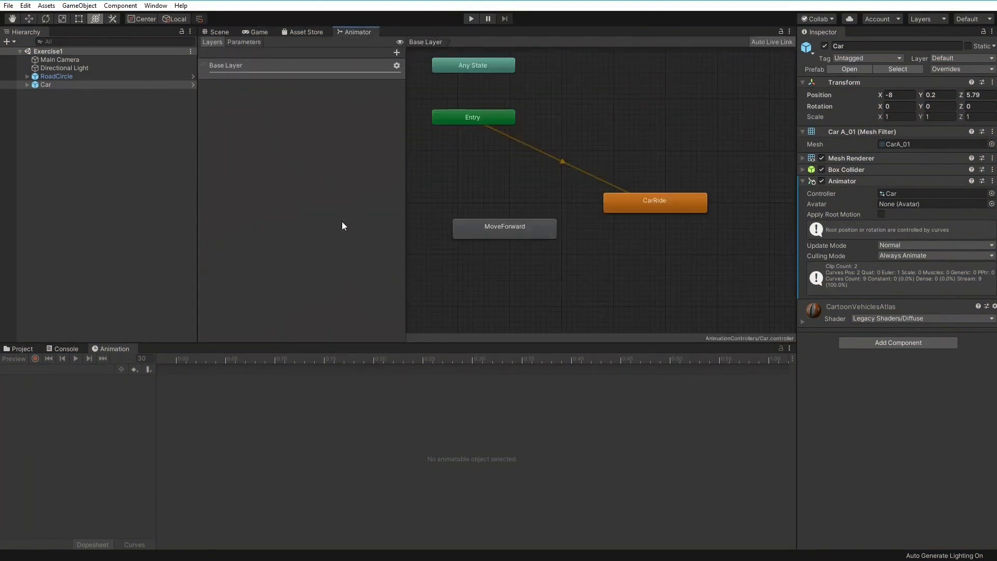
Step: Try MoveForward as the layer default state in Play mode and restore CarRide as the default state
{"action": "left_click", "coordinate": [486, 230]}
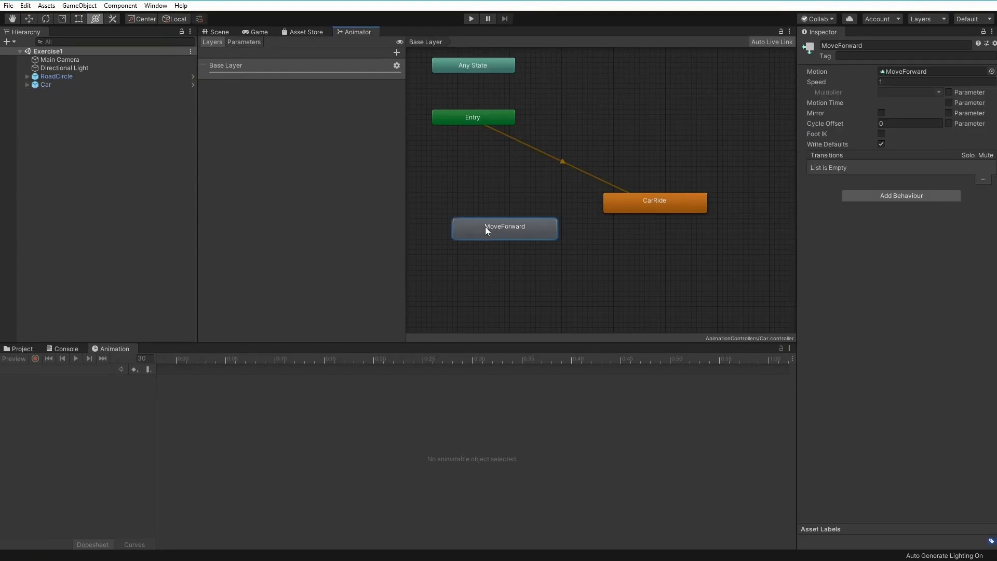
{"action": "right_click", "coordinate": [485, 226]}
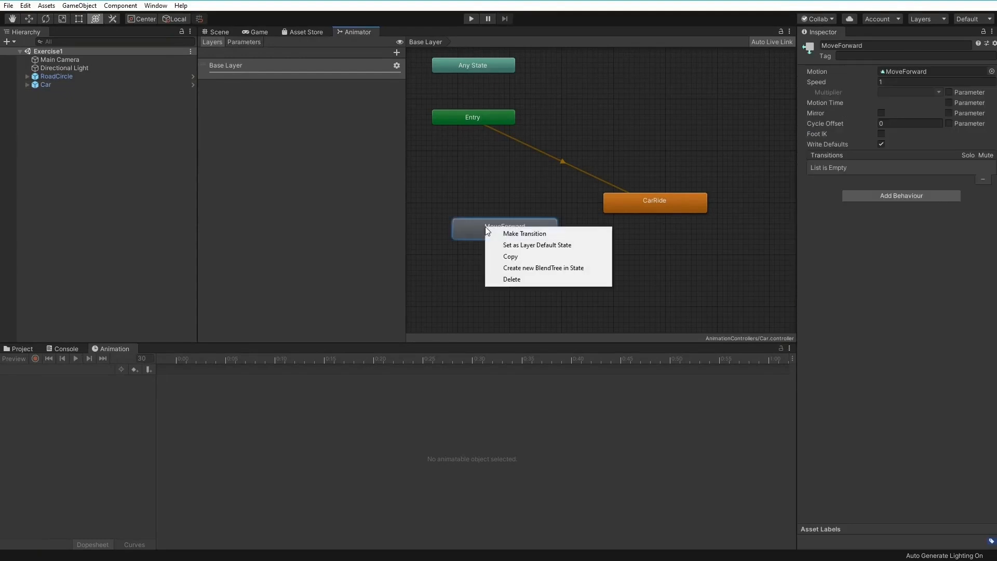
{"action": "left_click", "coordinate": [588, 247]}
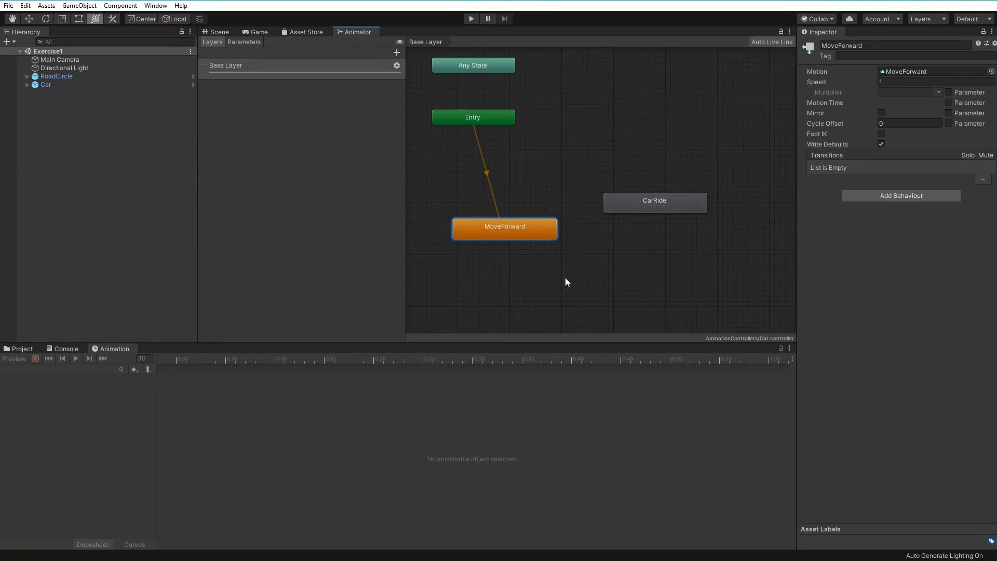
{"action": "left_click", "coordinate": [469, 19]}
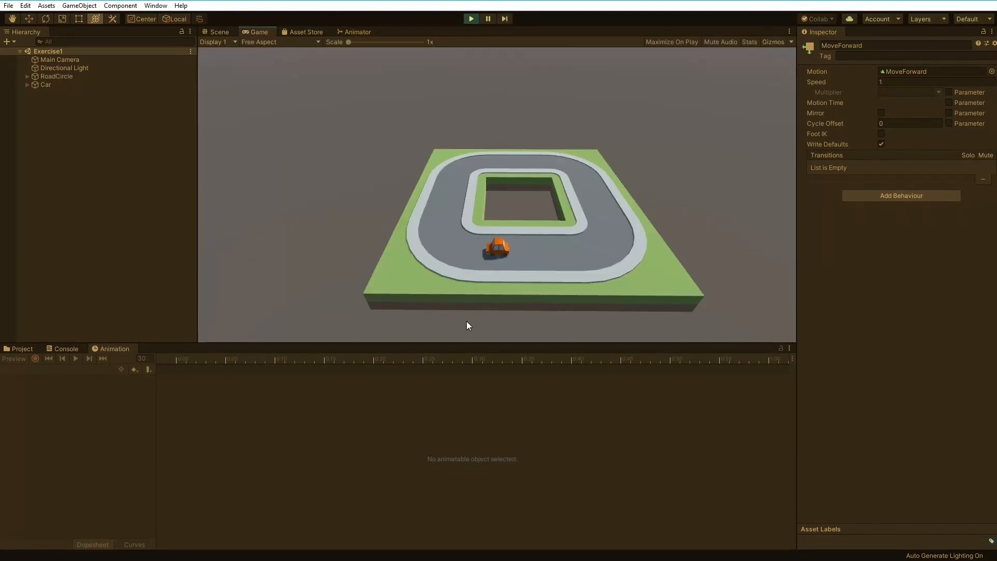
{"action": "left_click", "coordinate": [471, 18]}
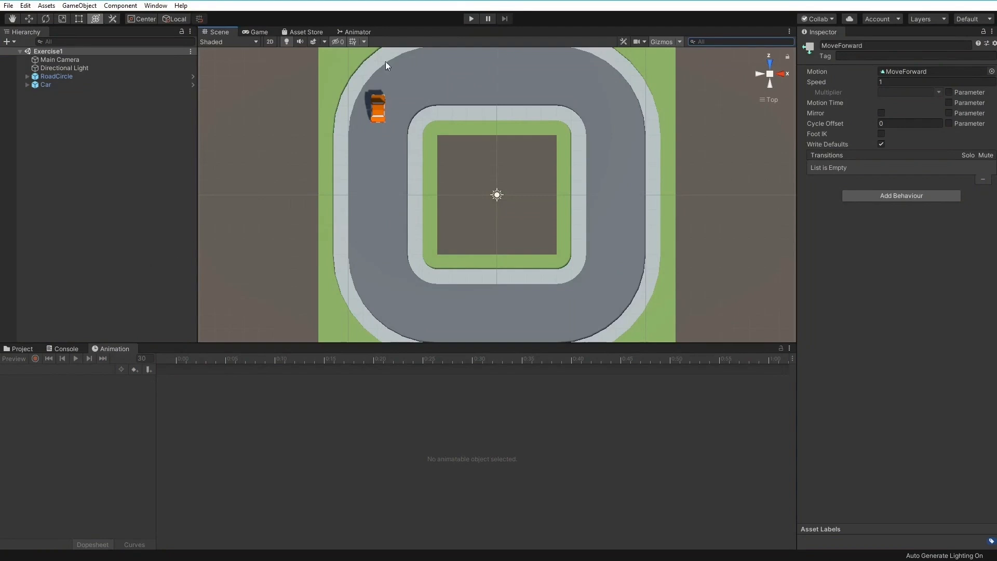
{"action": "left_click", "coordinate": [367, 33]}
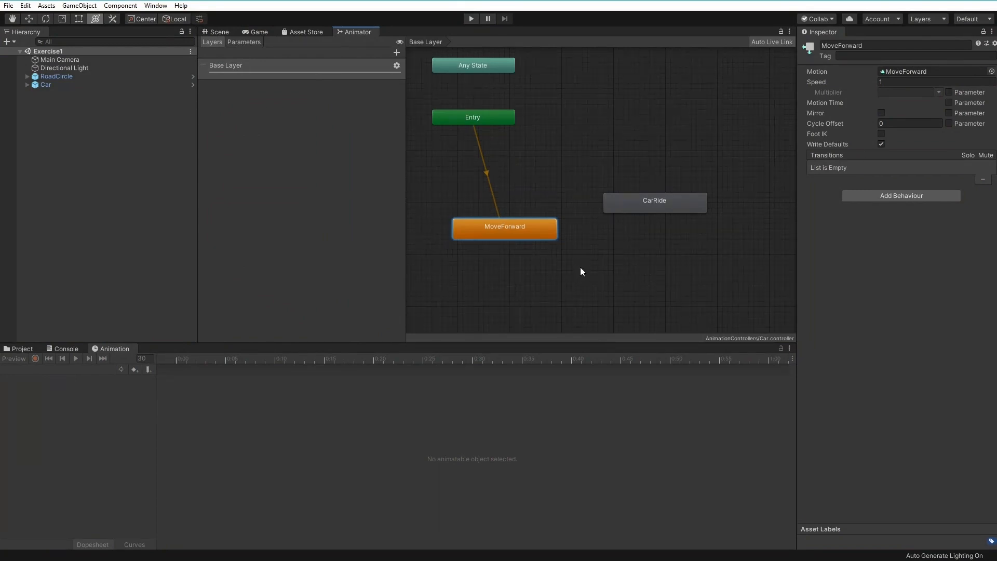
{"action": "right_click", "coordinate": [647, 198]}
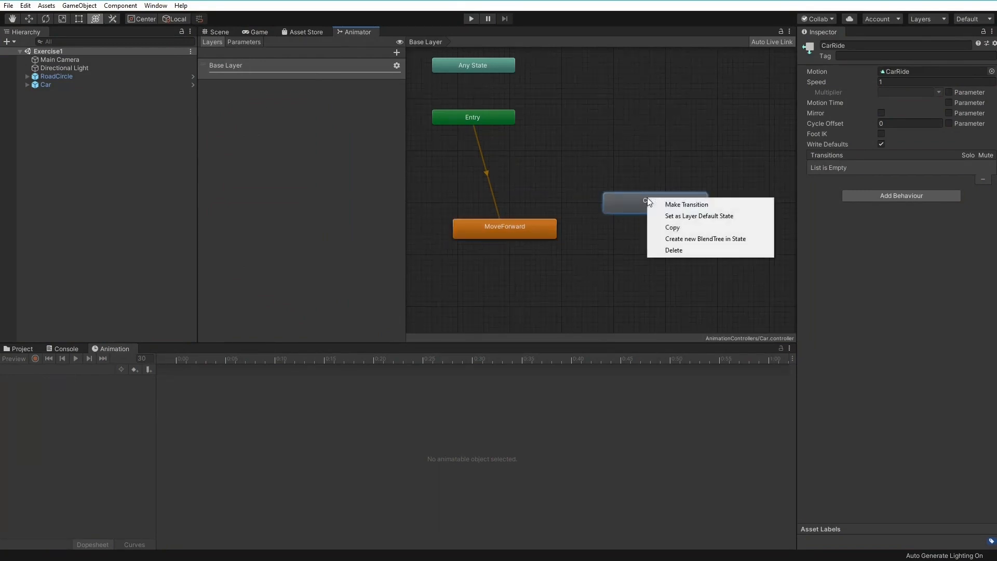
{"action": "left_click", "coordinate": [675, 216]}
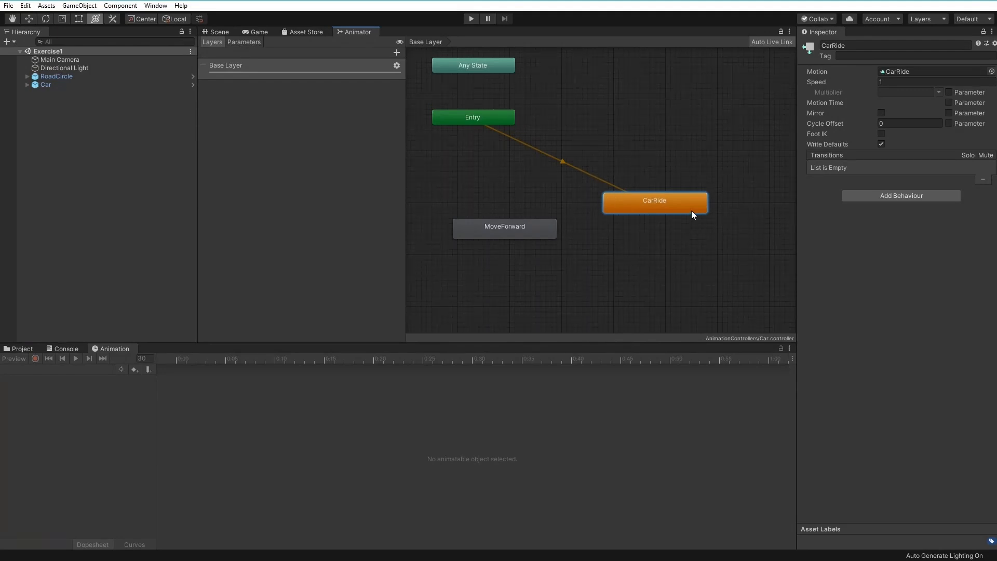
Step: Make a transition from the CarRide state to the MoveForward state and run the scene briefly in Play mode
{"action": "right_click", "coordinate": [626, 207]}
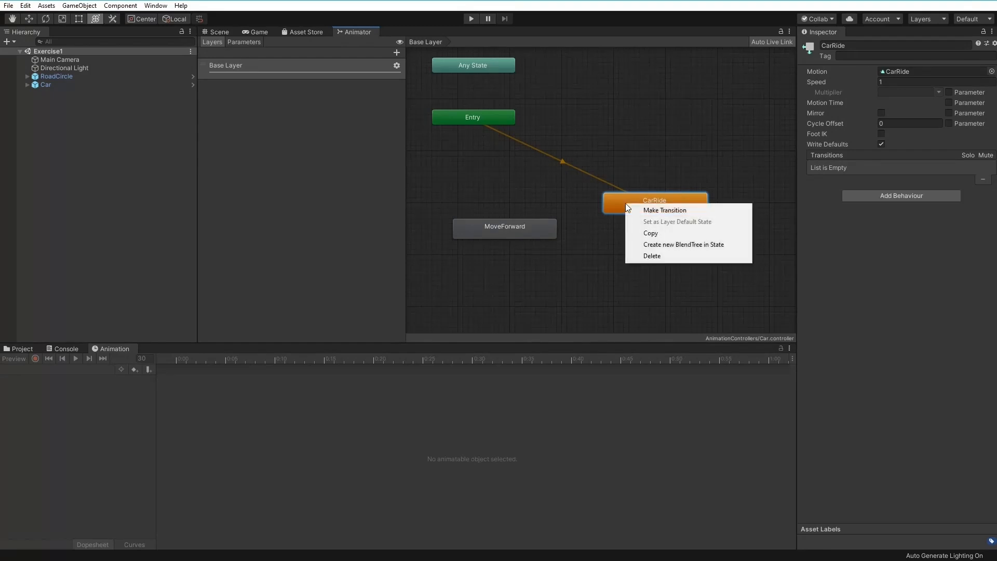
{"action": "left_click", "coordinate": [663, 210]}
{"action": "left_click", "coordinate": [510, 234]}
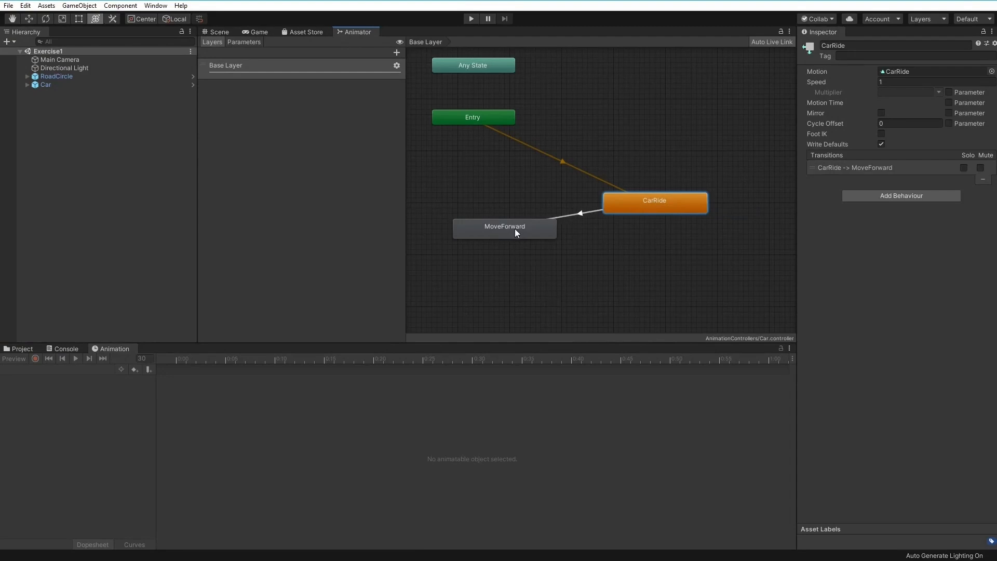
{"action": "left_click", "coordinate": [470, 19]}
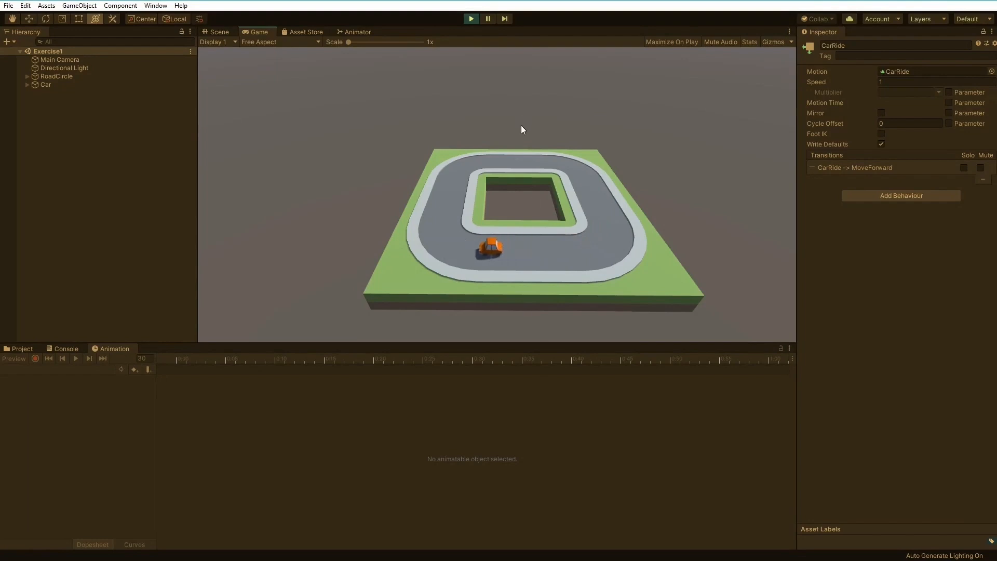
{"action": "left_click", "coordinate": [471, 19]}
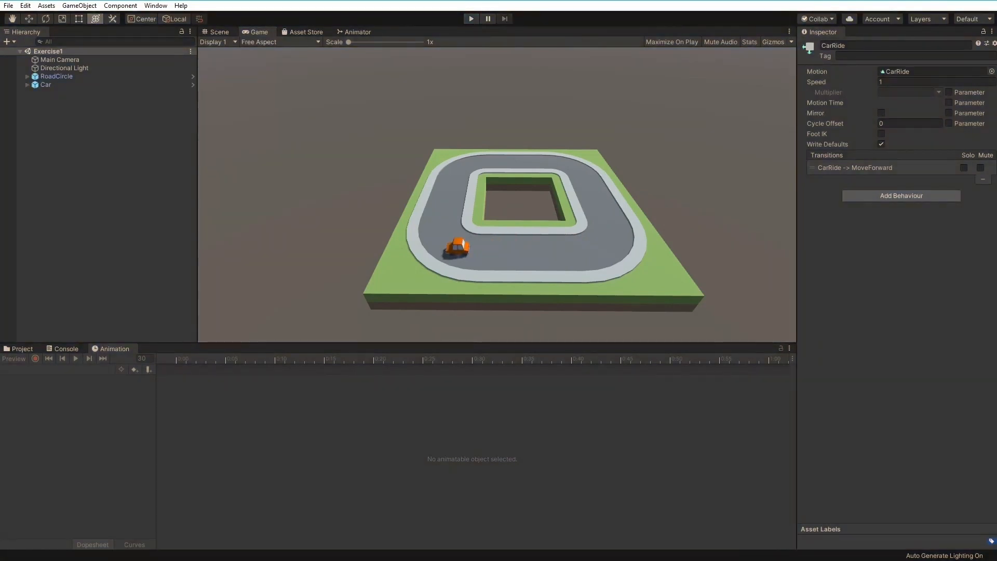